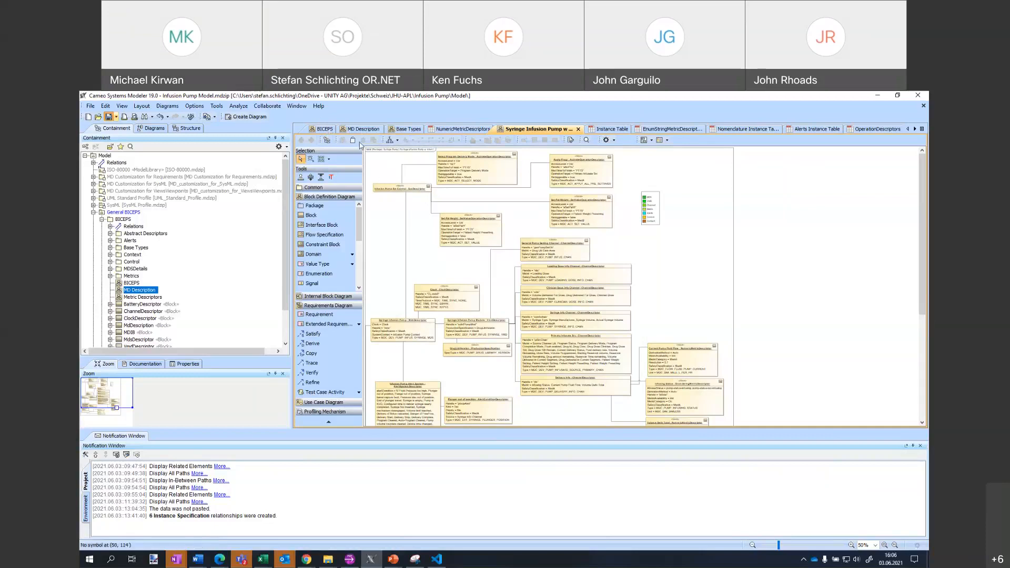
Step: Open the MD Description diagram and the Metric Descriptors diagram to review the BICEPS descriptor blocks
left_click(359, 130)
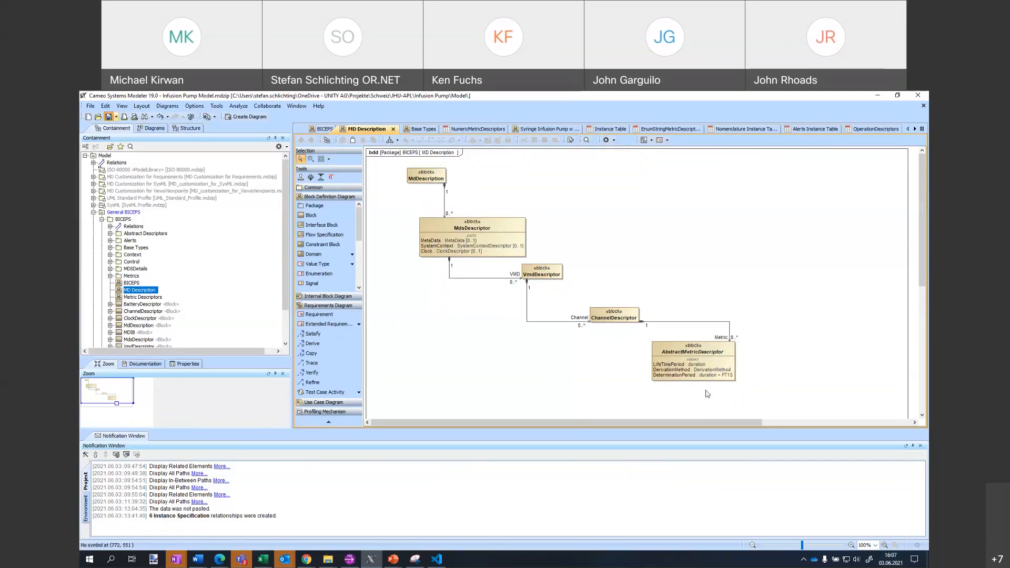
left_click(159, 301)
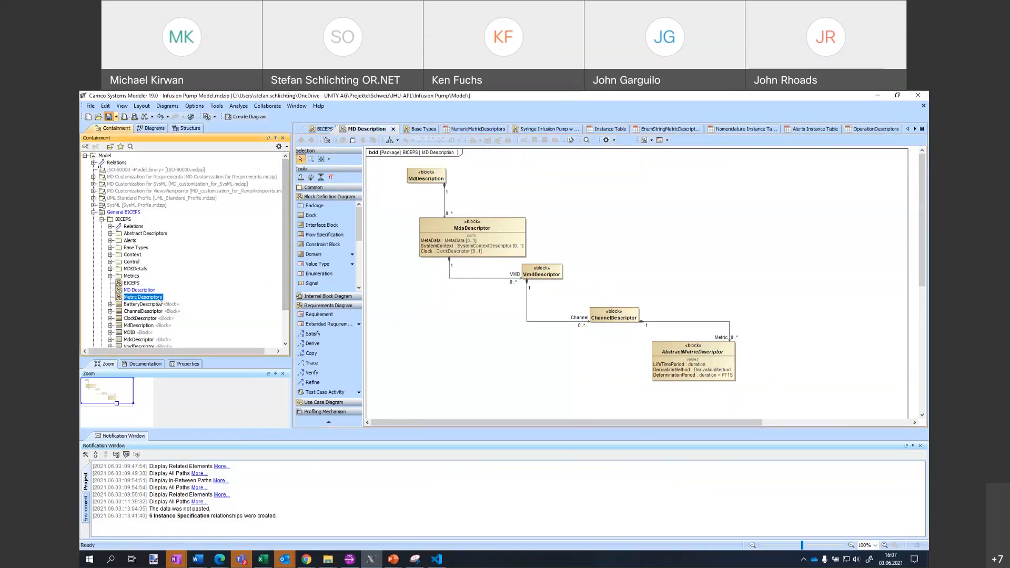
double_click(158, 301)
left_click(390, 140)
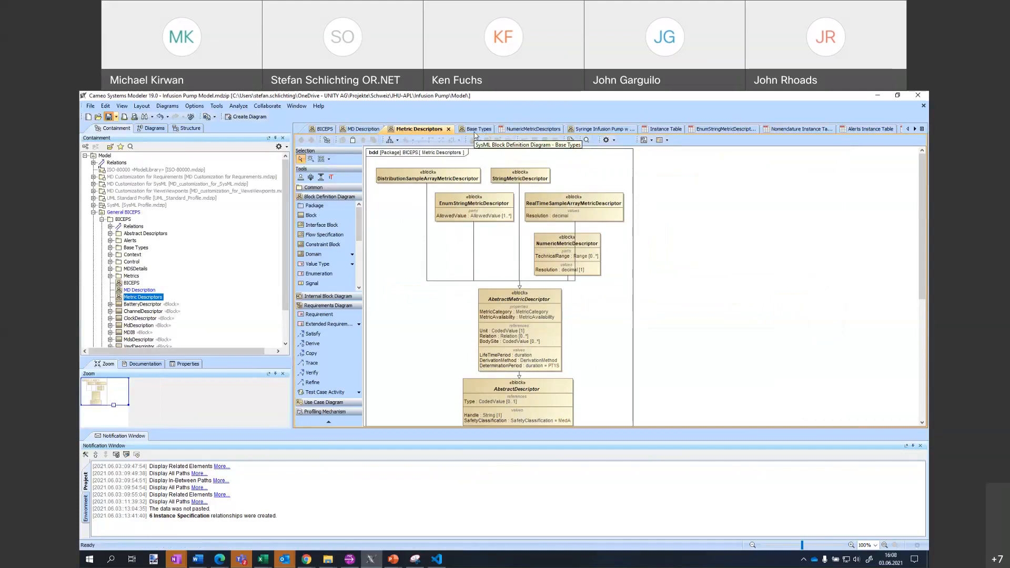
Step: Open the Syringe Infusion Pump w Alert diagram and examine its MdsDescriptor, VmdDescriptor and channel blocks up close
left_click(599, 131)
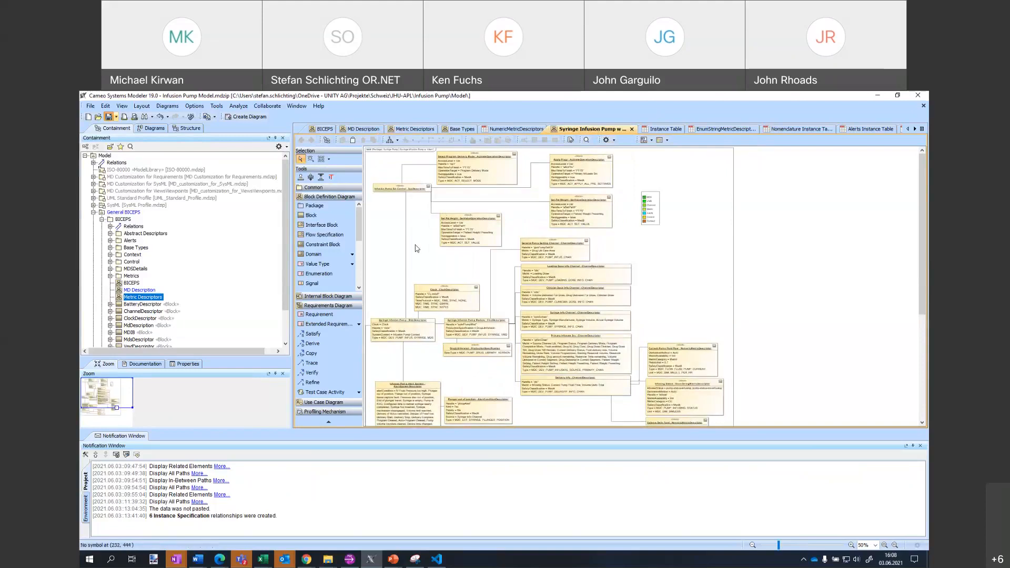
scroll(416, 248, "up", 4)
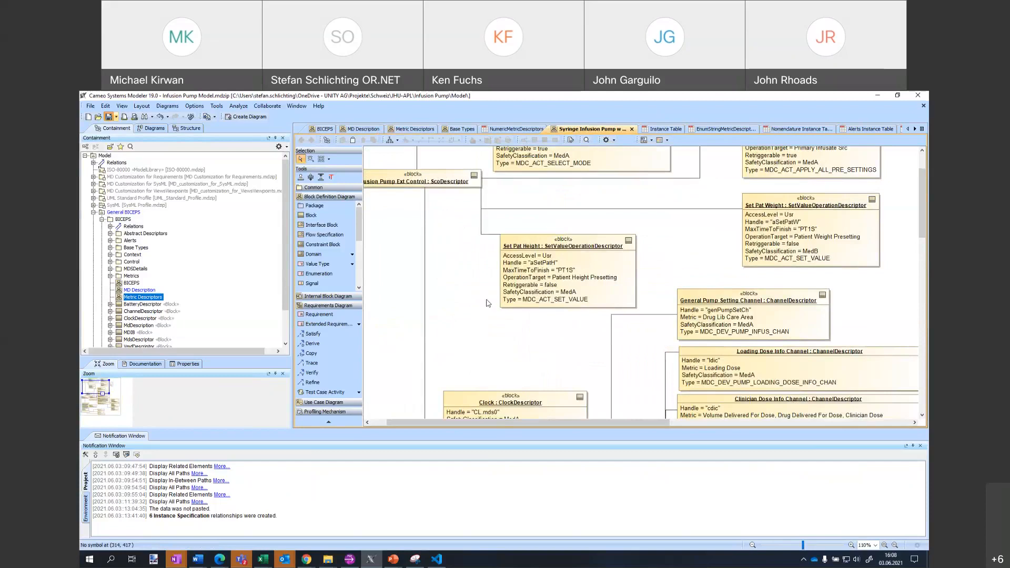
scroll(645, 282, "down", 5)
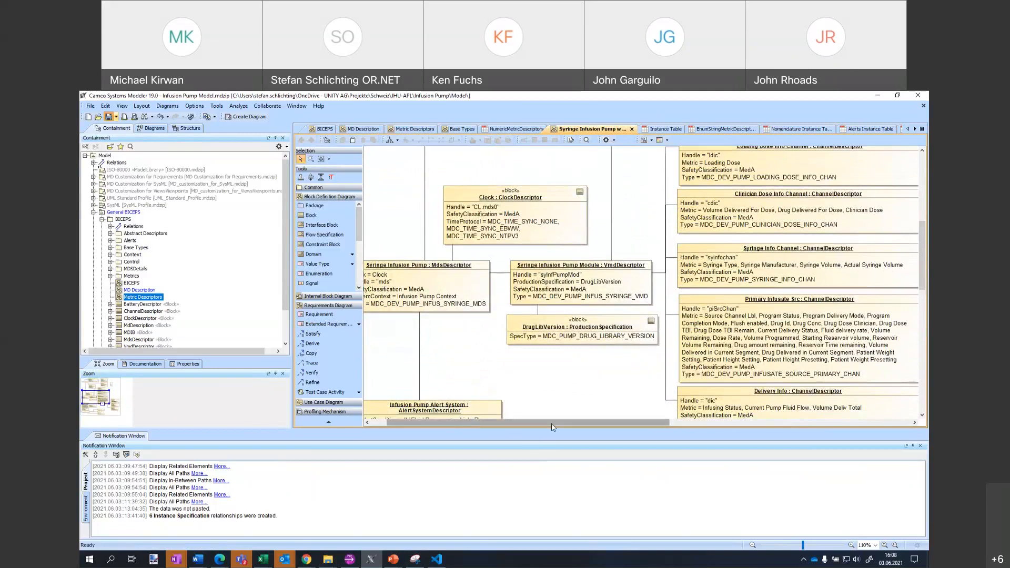
left_click_drag(551, 424, 536, 424)
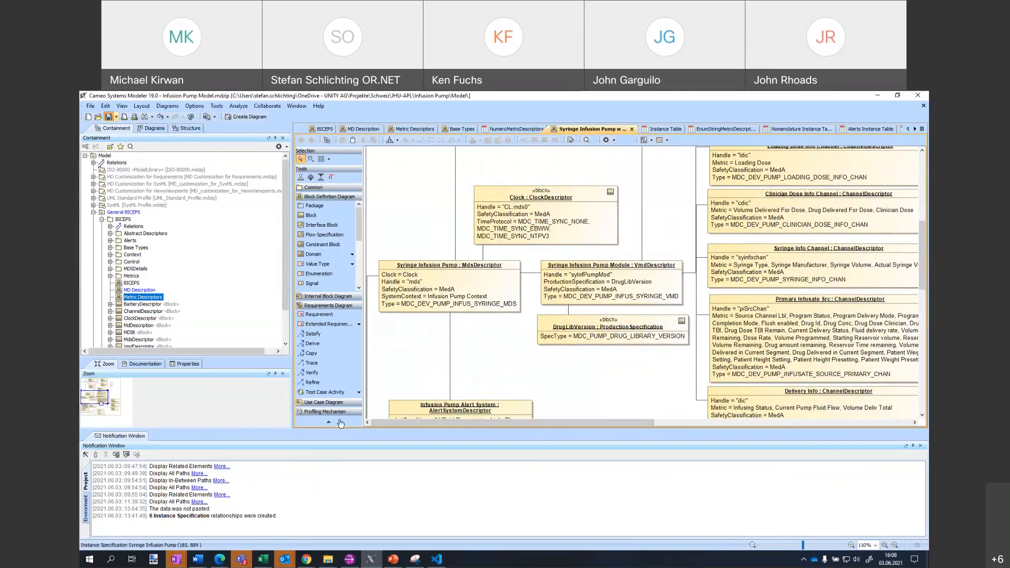
Step: Switch to the IHE pump containment workbook in Excel and review the VMD, delivery info and primary infusate source terms
mouse_move(268, 563)
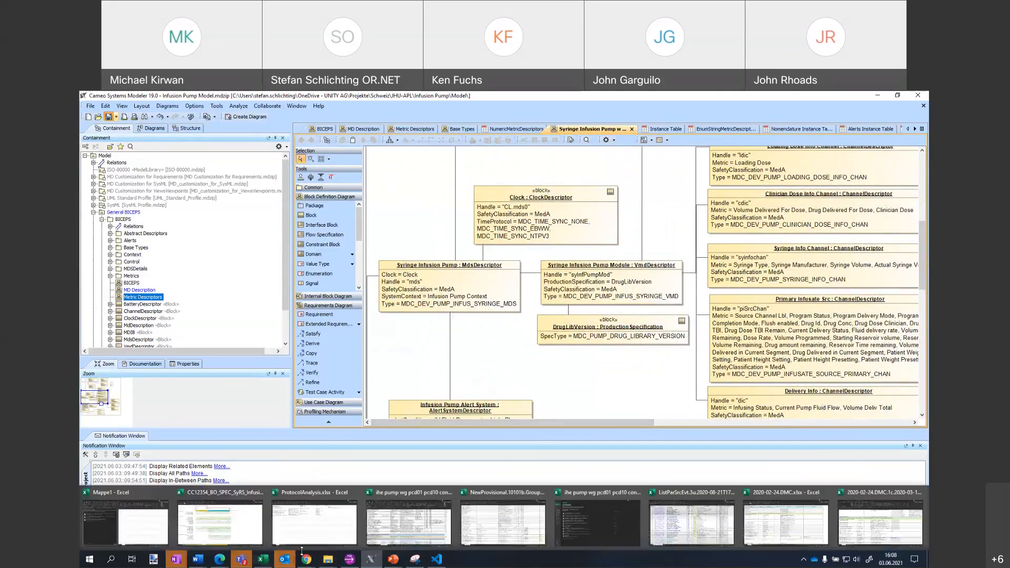
left_click(719, 536)
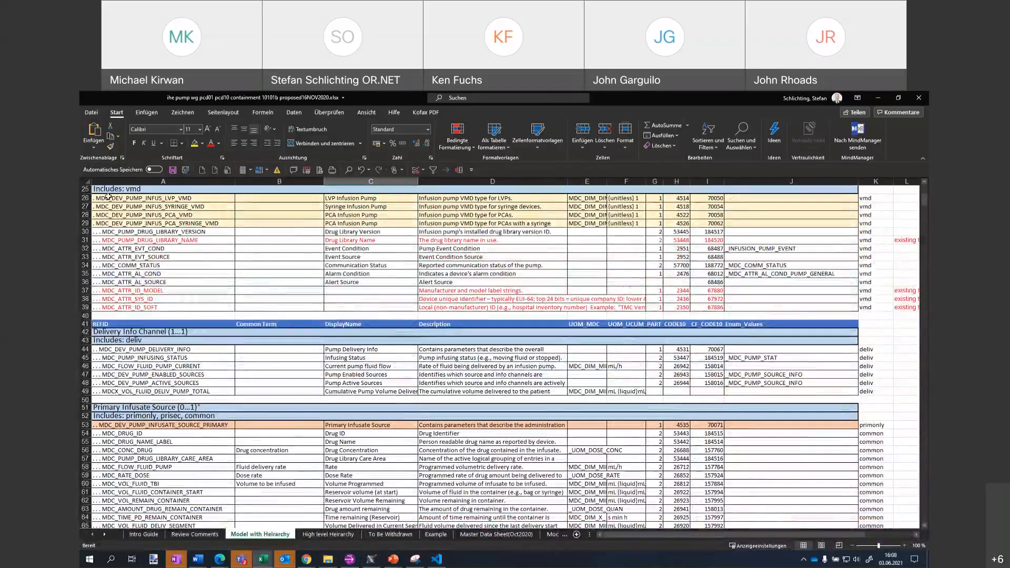
scroll(127, 341, "up", 8)
scroll(128, 340, "down", 12)
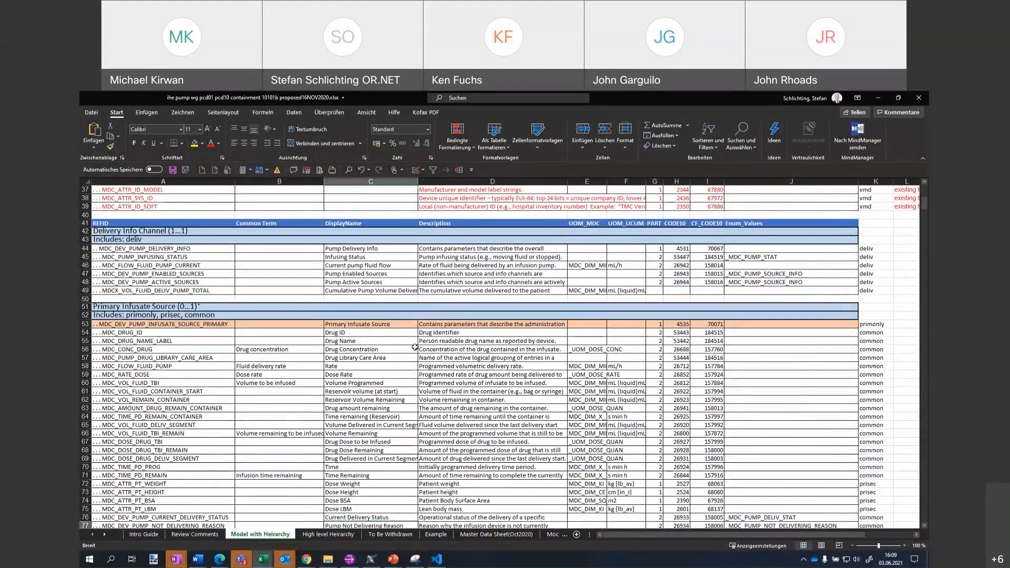
Step: Return to Cameo Systems Modeler and examine the operation descriptors and channels in the Syringe Infusion Pump diagram
key("alt+Tab")
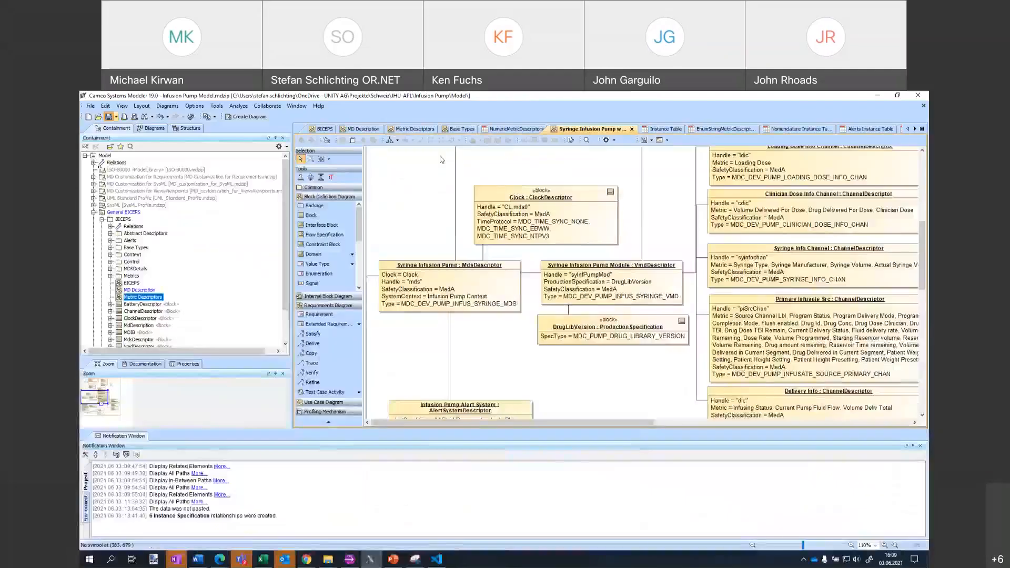
scroll(446, 381, "up", 8)
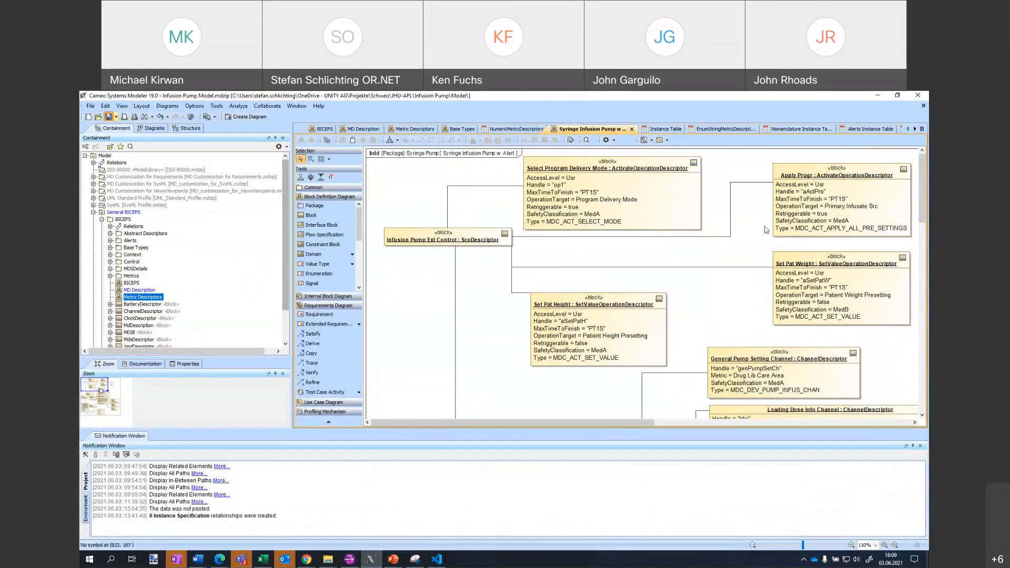
scroll(638, 202, "down", 4)
scroll(637, 204, "down", 2)
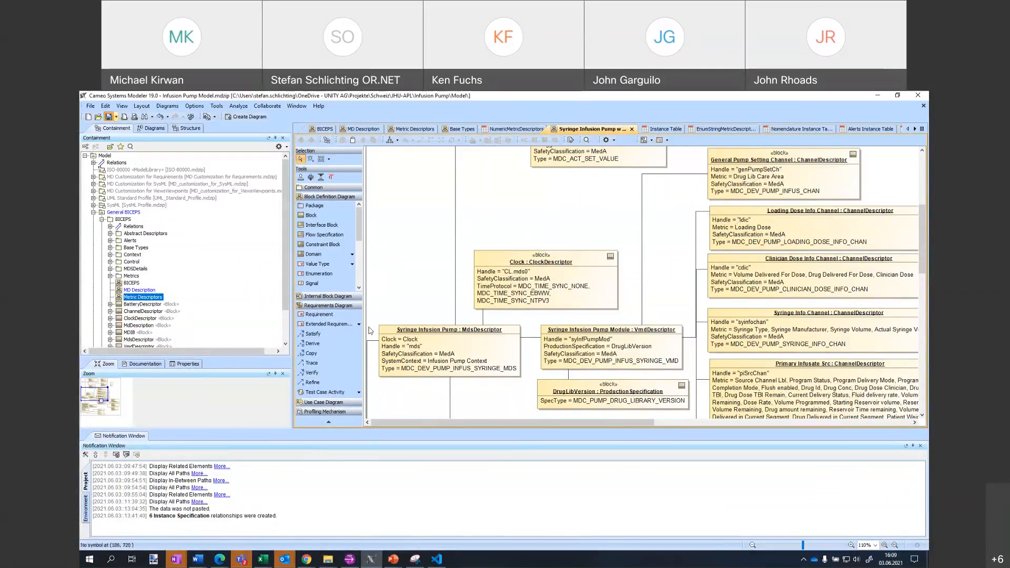
Step: Turn on Use Legend Adorning in the project options and enlarge the diagram area by shrinking the notification window
left_click(216, 106)
left_click(205, 117)
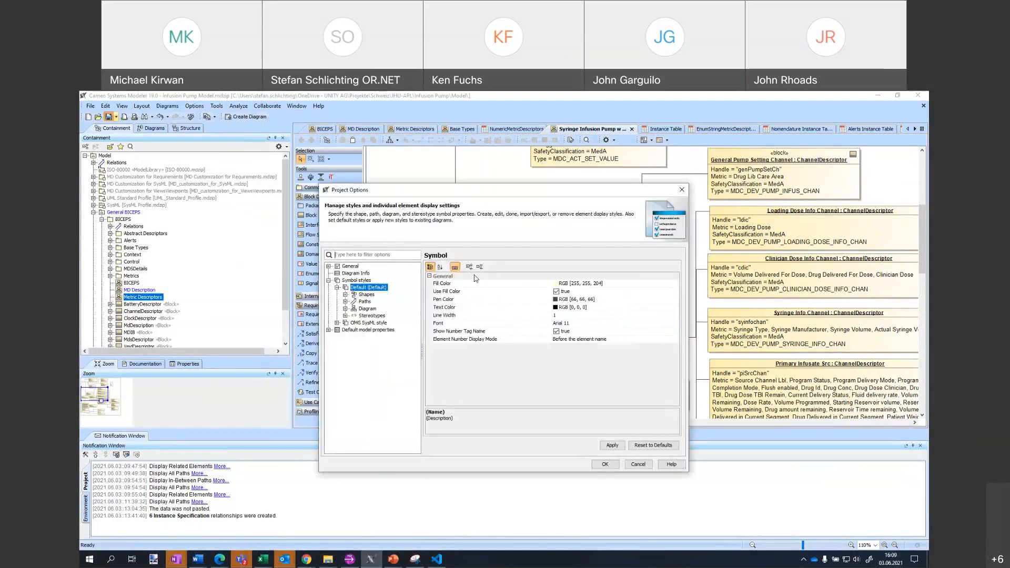
type("adorn")
left_click(462, 317)
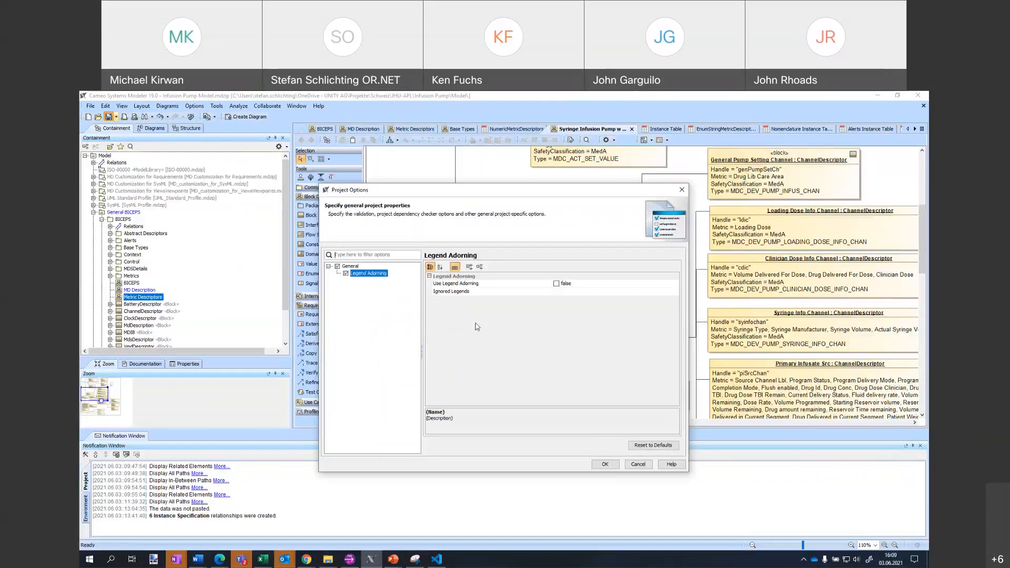
left_click(599, 461)
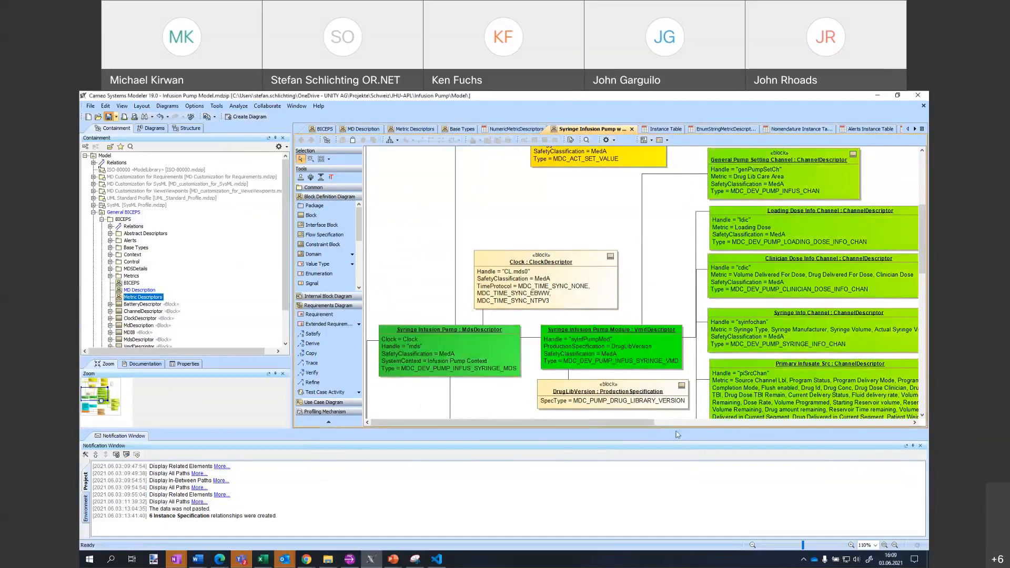
left_click_drag(682, 465, 675, 493)
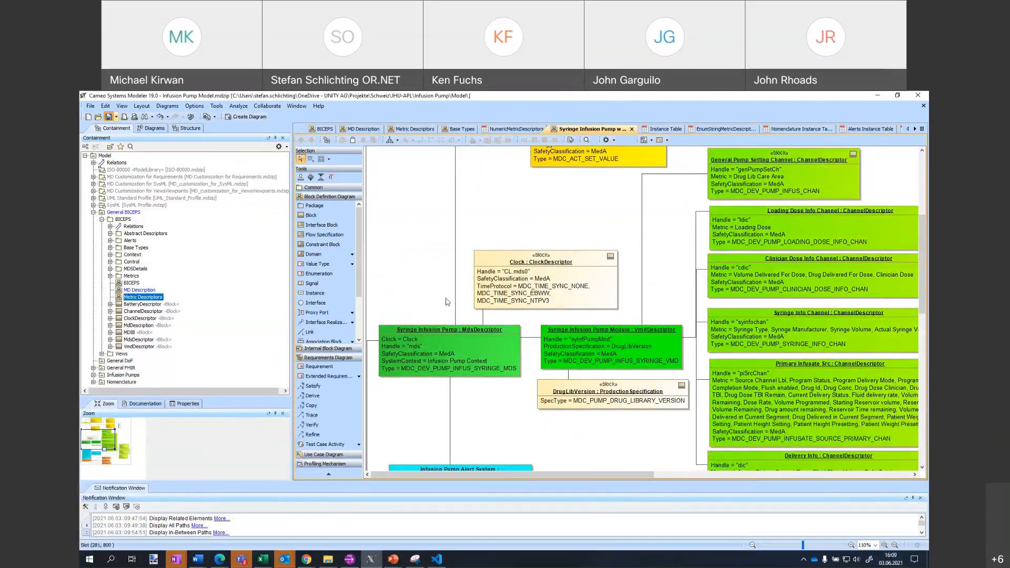
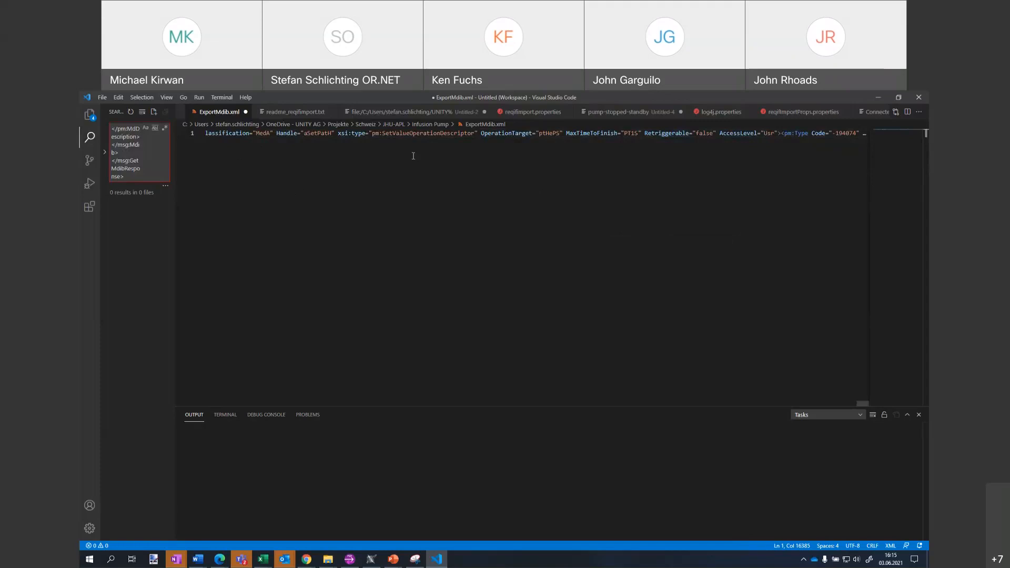
left_click(200, 97)
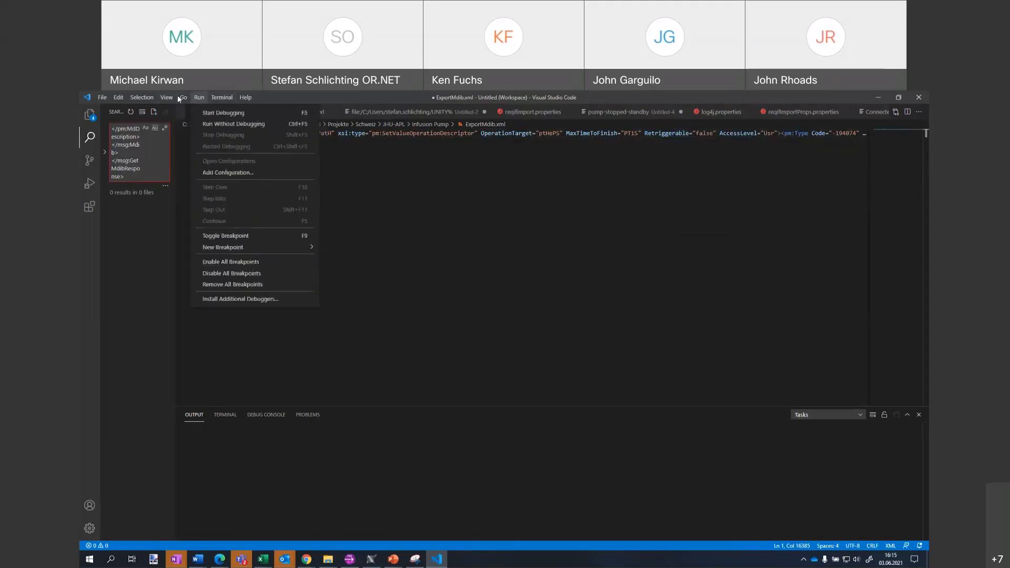
mouse_move(172, 95)
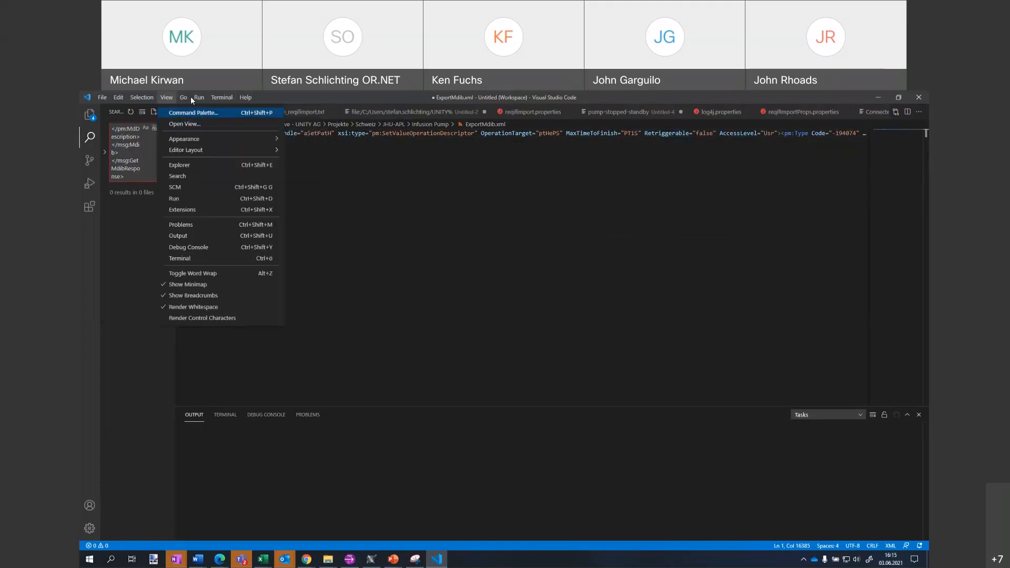
left_click(185, 116)
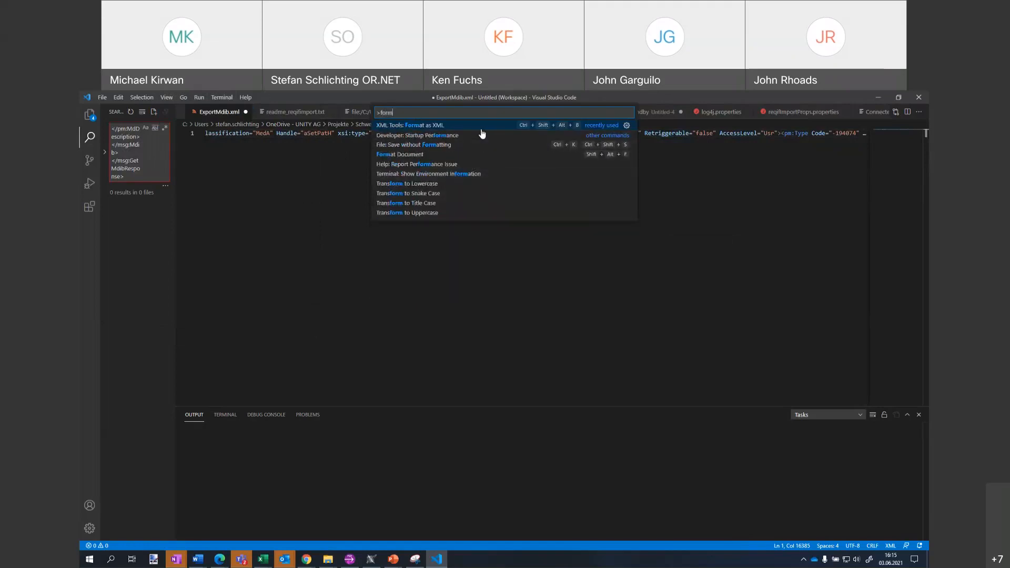
key("Escape")
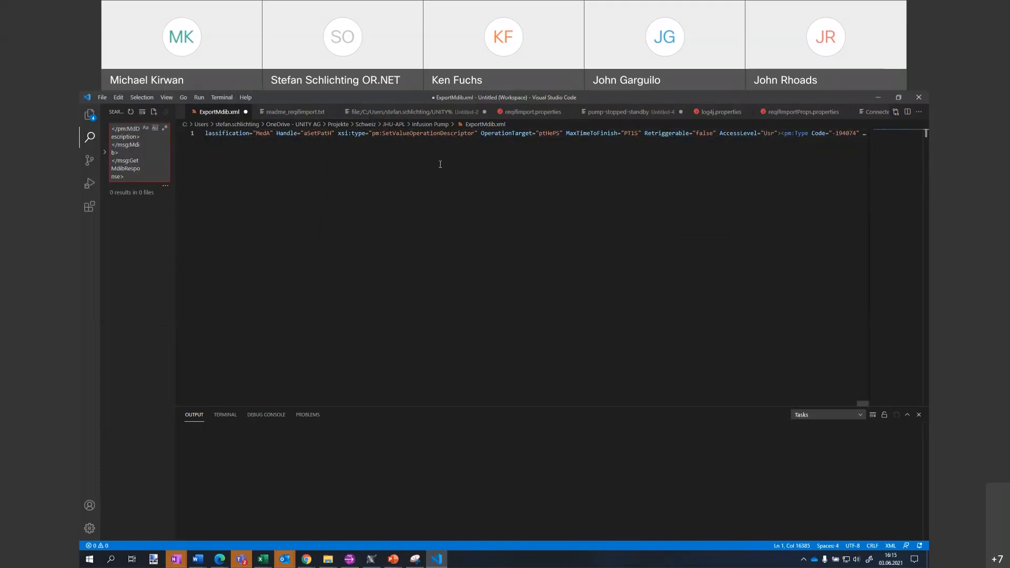
Step: Try to format the entire content of ExportMdib.xml with the XML Tools: Format as XML command
key("ctrl+a")
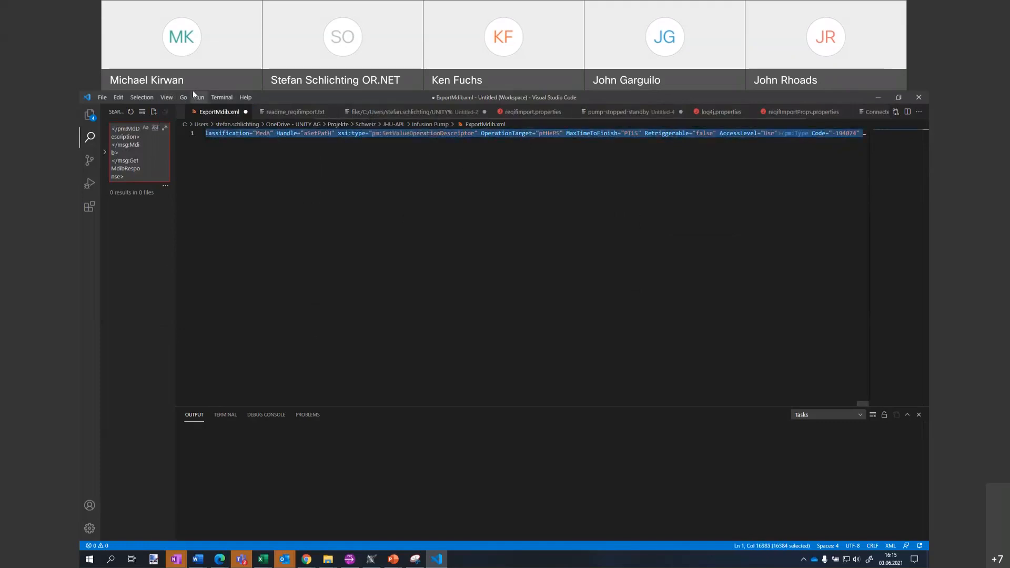
left_click(182, 98)
mouse_move(164, 98)
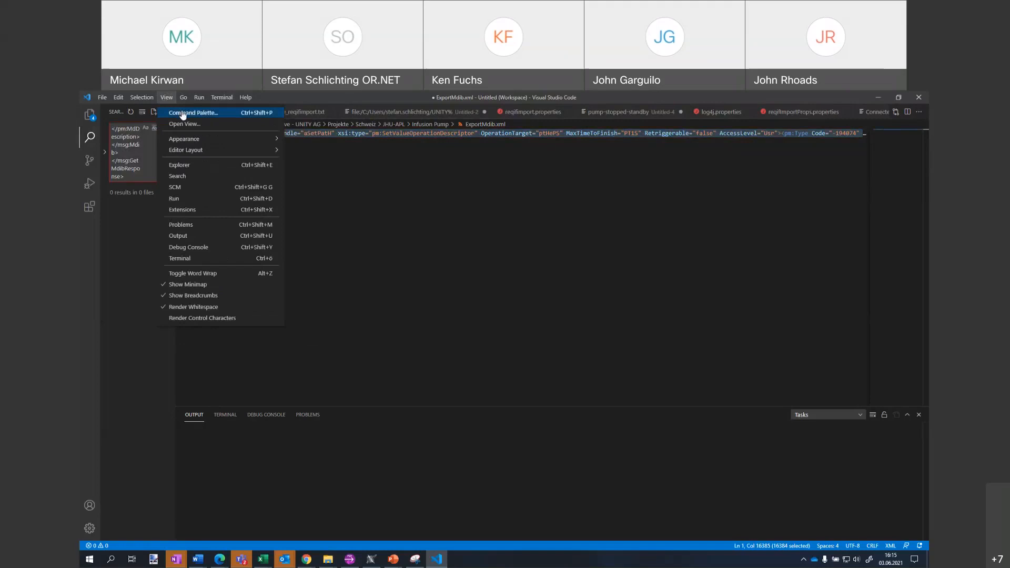
left_click(182, 114)
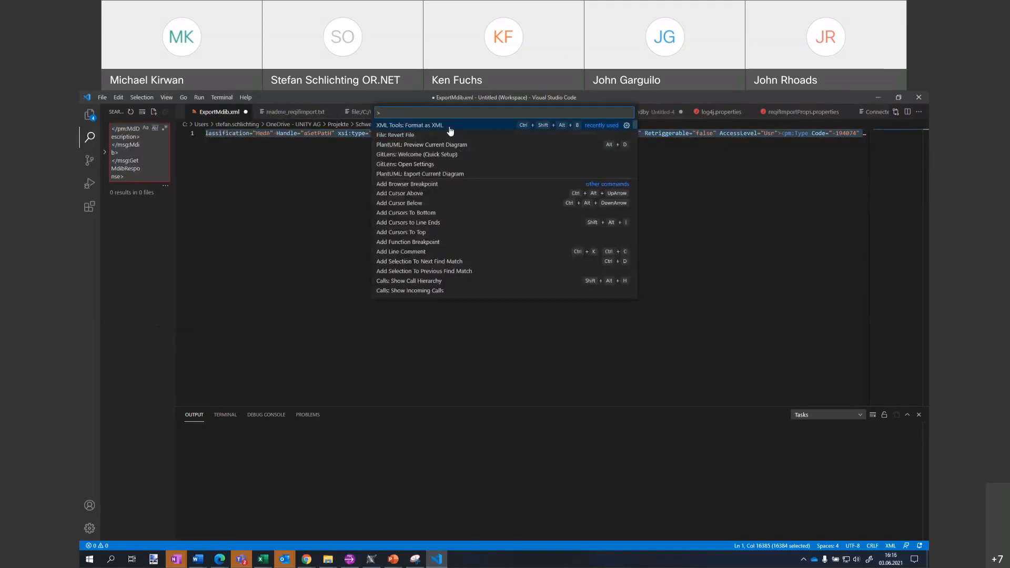
left_click(450, 131)
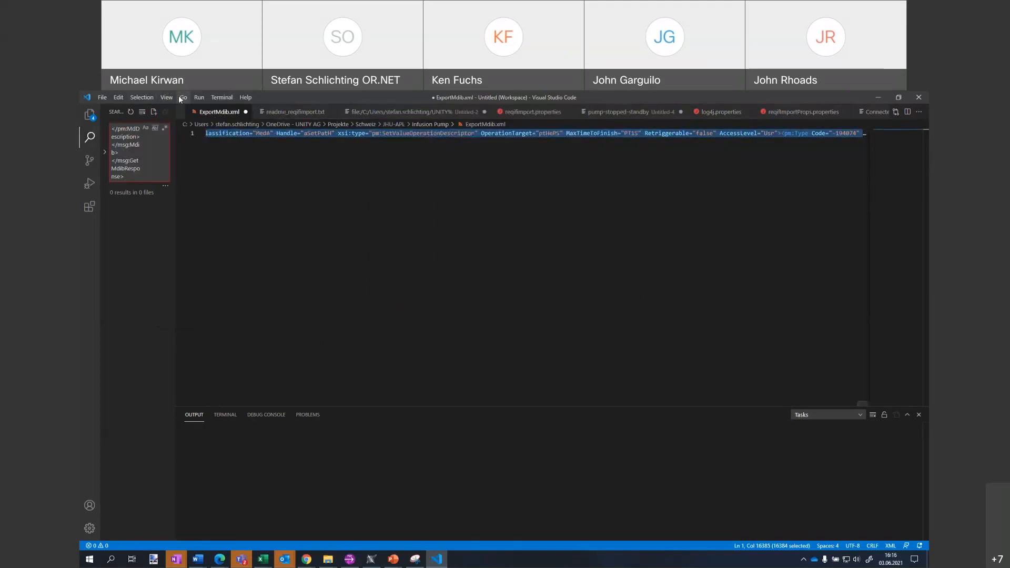
left_click(103, 98)
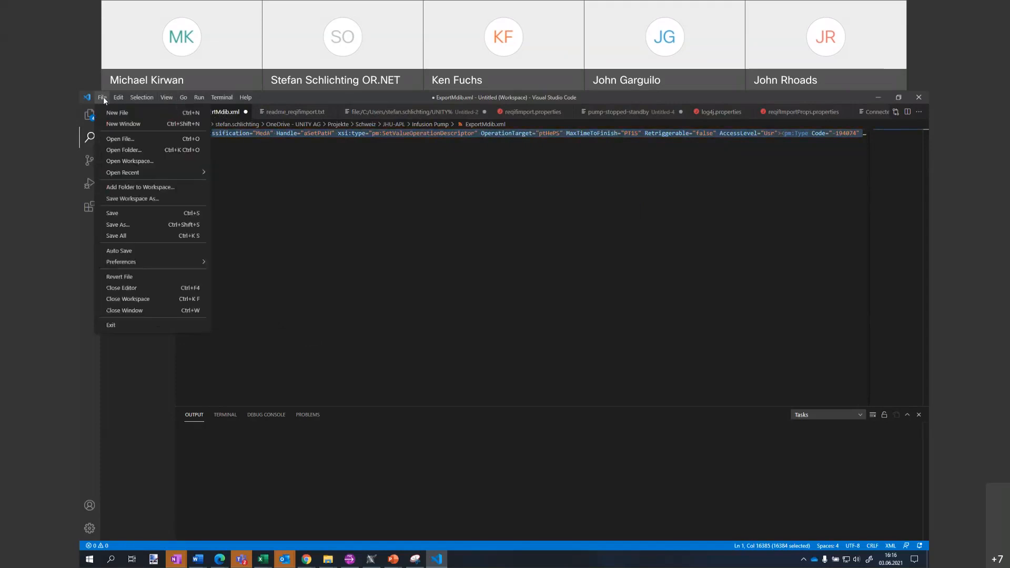
left_click(415, 181)
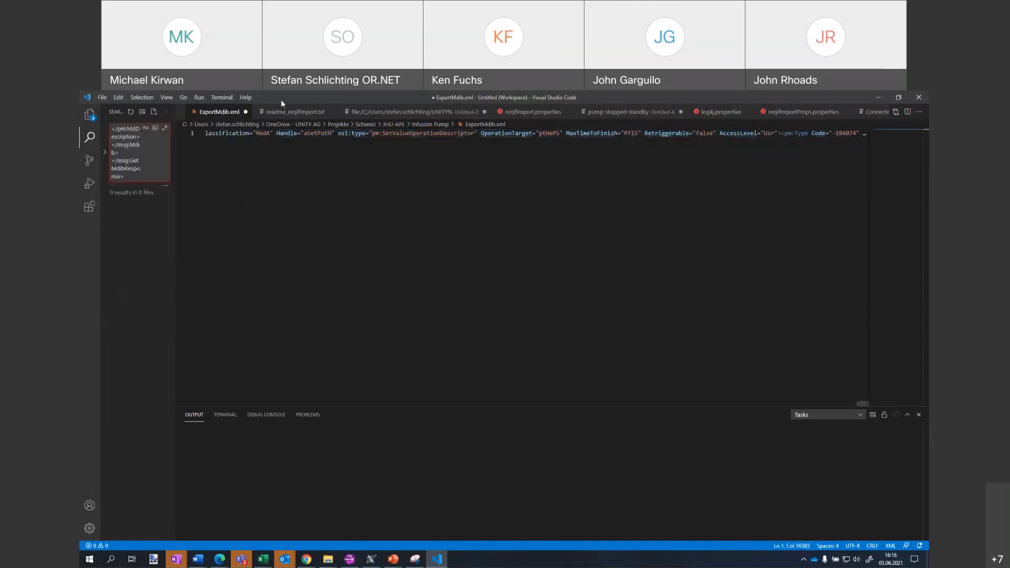
left_click(106, 98)
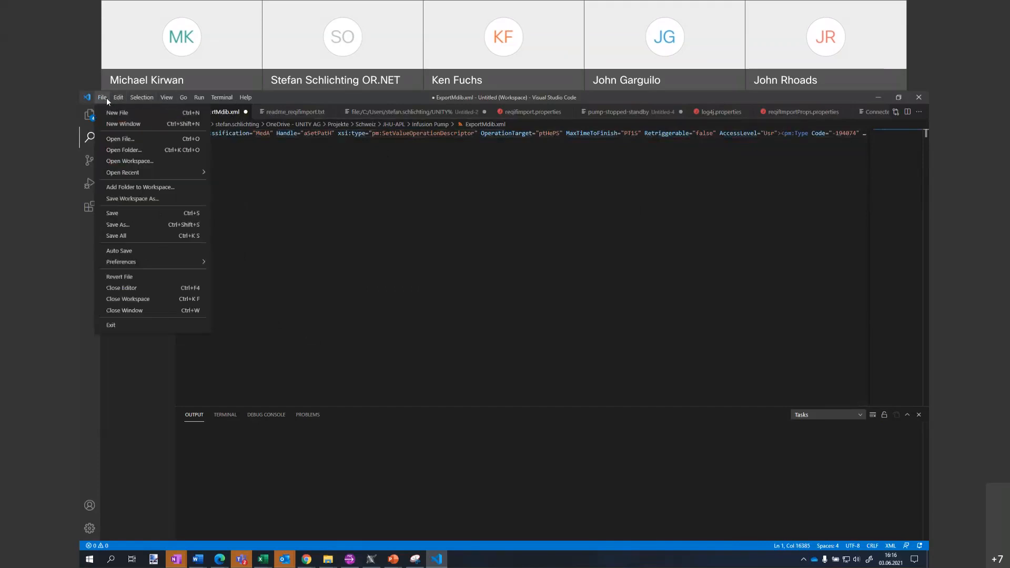
mouse_move(117, 98)
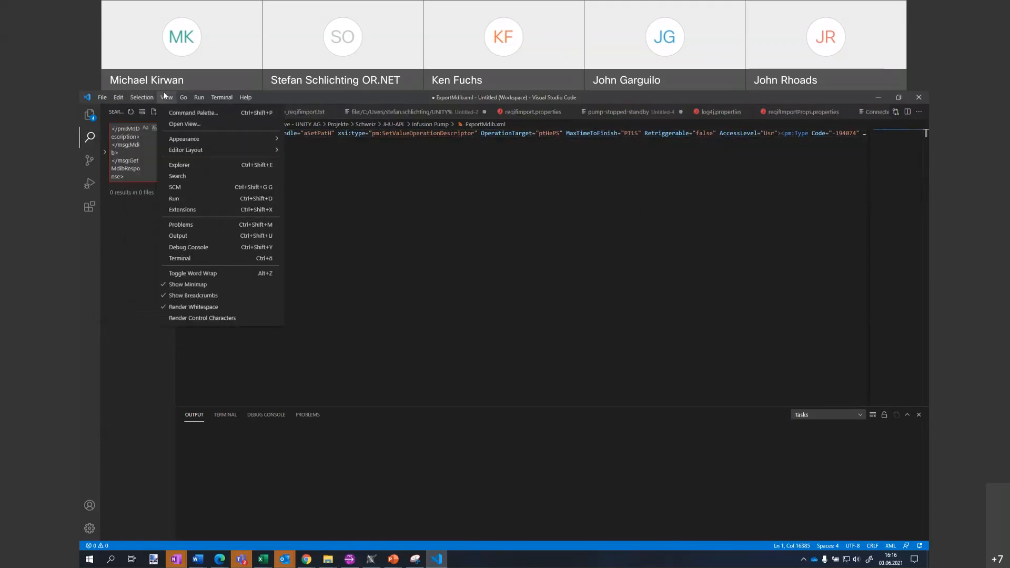
left_click(420, 195, "alt+shift")
left_click(413, 193)
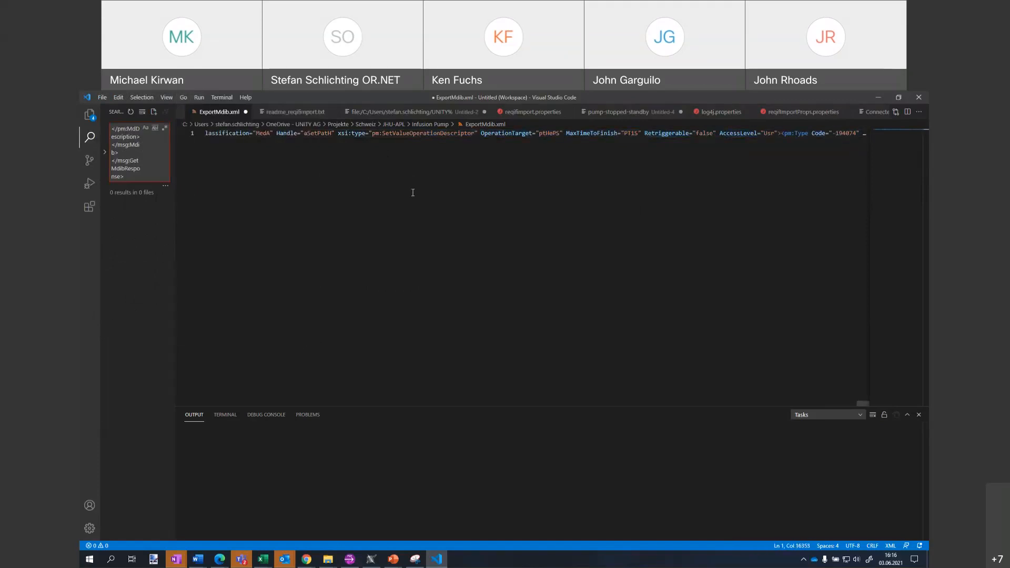
Step: Insert line breaks in the XML before the SetValueOperationDescriptor xsi:type, its MaxTimeToFinish attribute and its pm:Type element
left_click(335, 136)
key("Return")
left_click(435, 138)
left_click(434, 142)
key("Return")
left_click(420, 150)
key("Return")
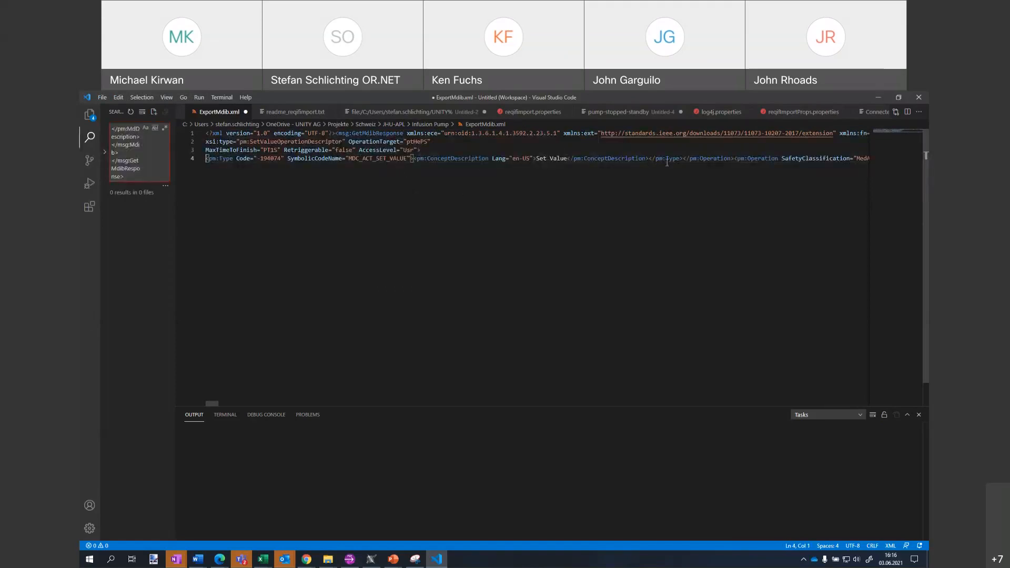
Step: Insert line breaks before the closing pm:Operation tag, OperationTarget="piSrcChan" and SymbolicCodeName="MDC_ACT_APPLY_ALL_PRE_SETTINGS"
left_click(684, 160)
key("Return")
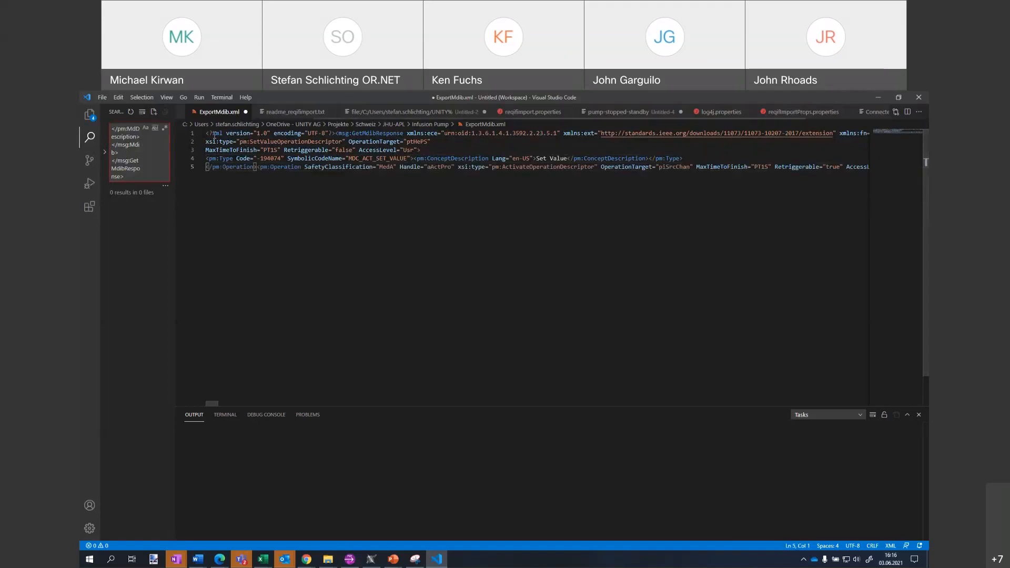
left_click(601, 167)
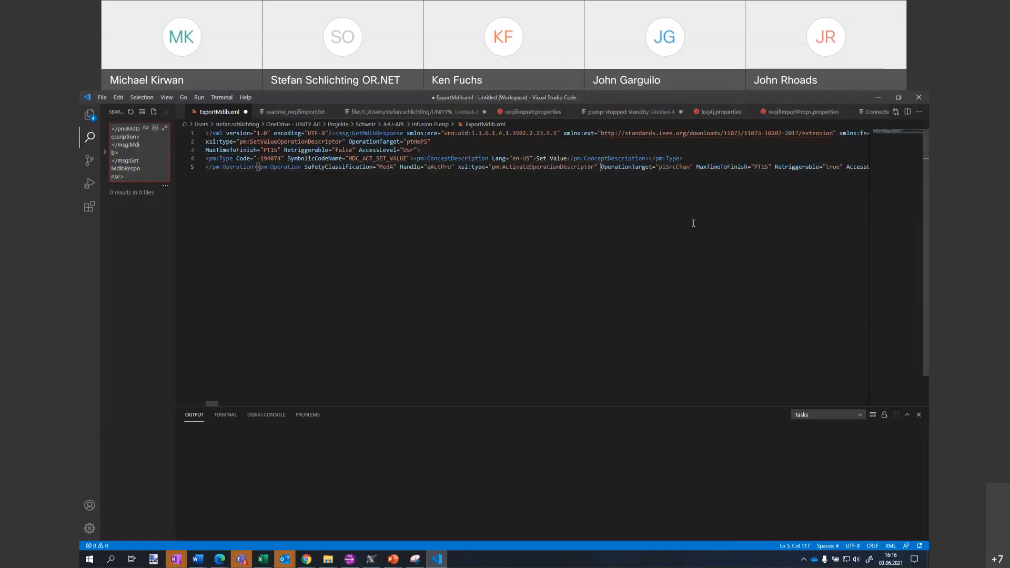
key("Return")
left_click(584, 175)
key("Return")
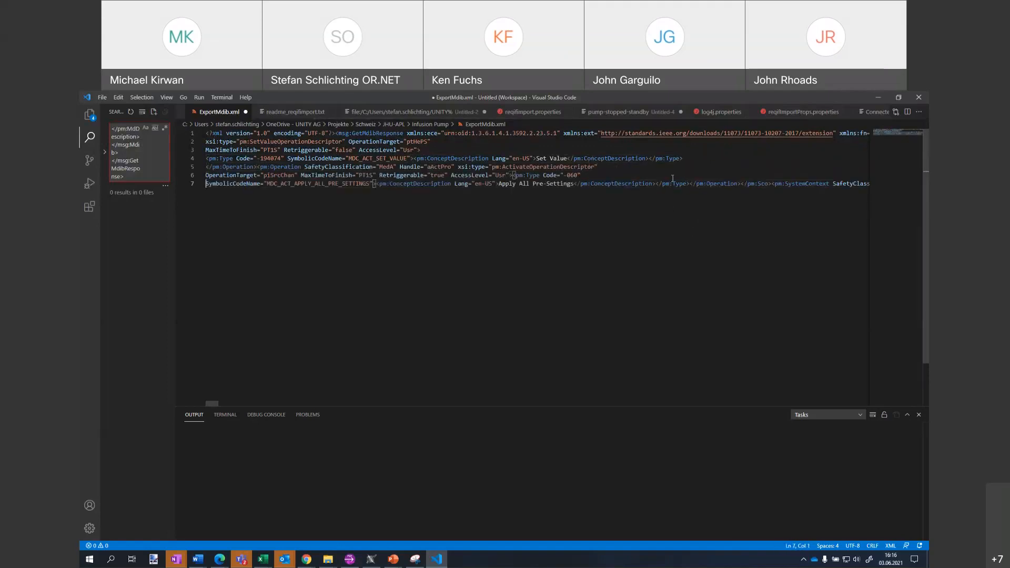
Step: Insert line breaks in the XML after the Apply All Pre-Settings ConceptDescription element and before Handle="pCtxt" of the PatientContext
left_click(656, 183)
key("Return")
left_click(656, 193)
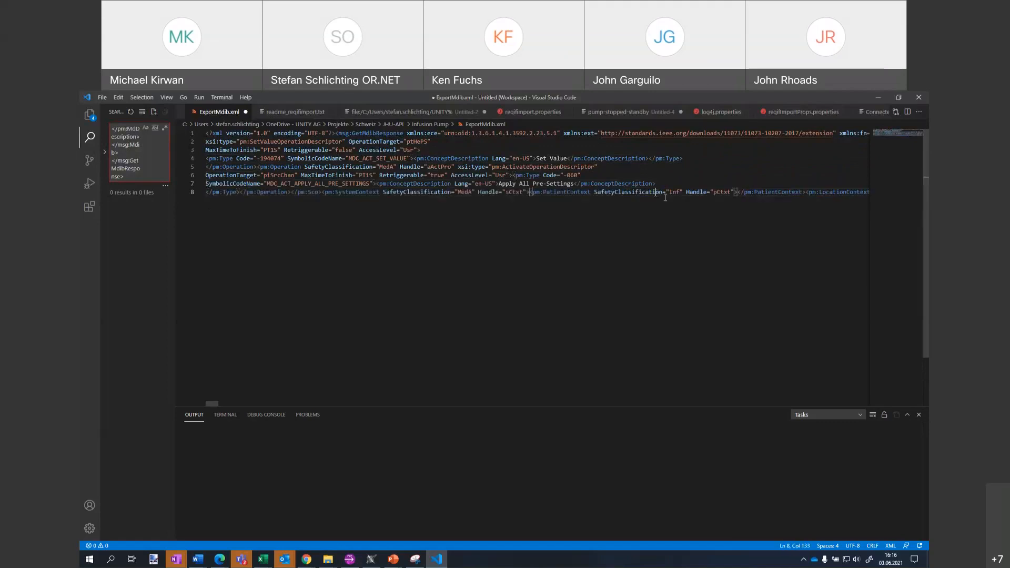
left_click(686, 193)
key("Return")
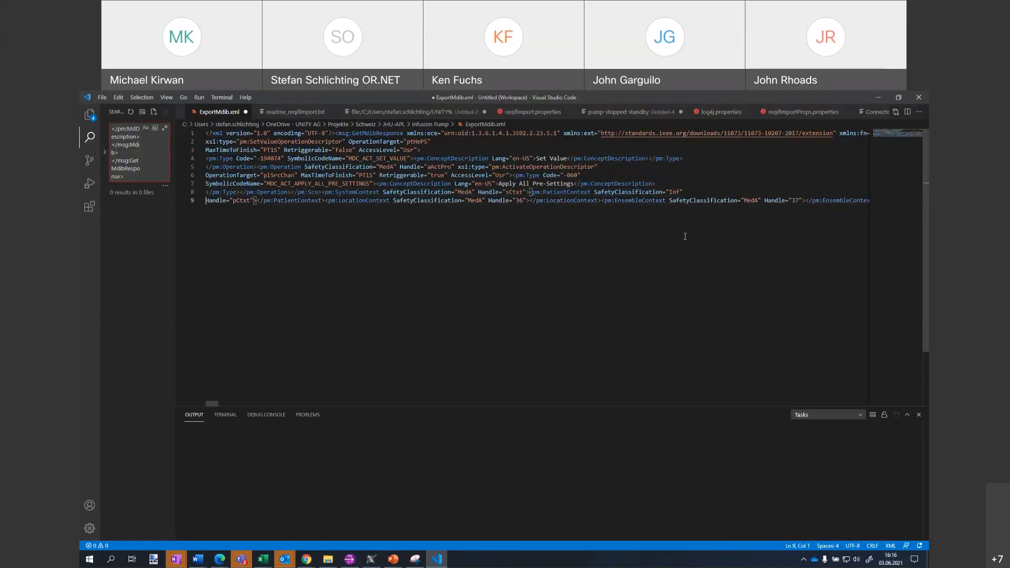
scroll(629, 280, "down", 2)
scroll(632, 281, "up", 2)
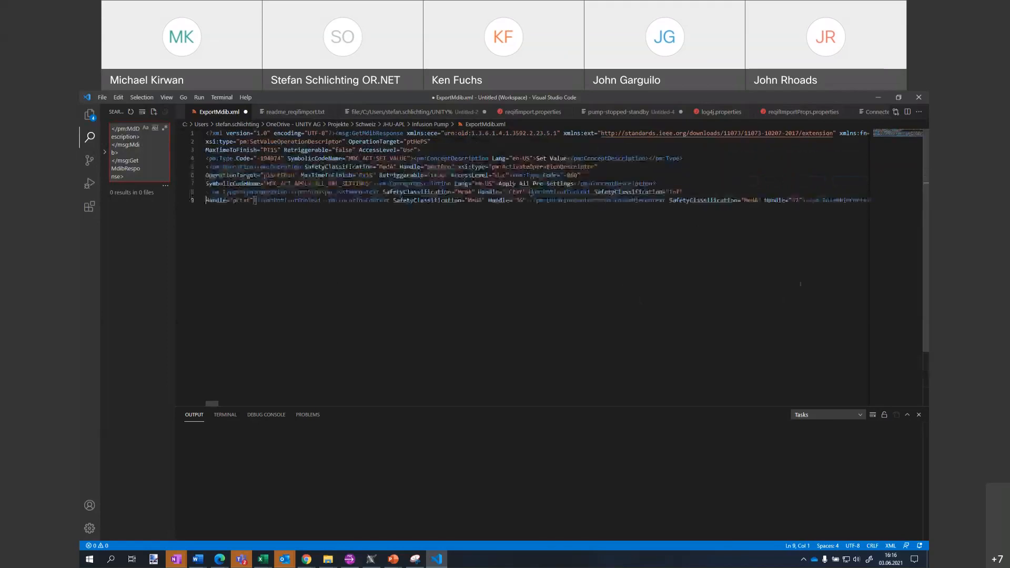
Step: Examine the rest of the last XML line, from the EnsembleContext and Clock elements through to the end of the line
left_click(813, 201)
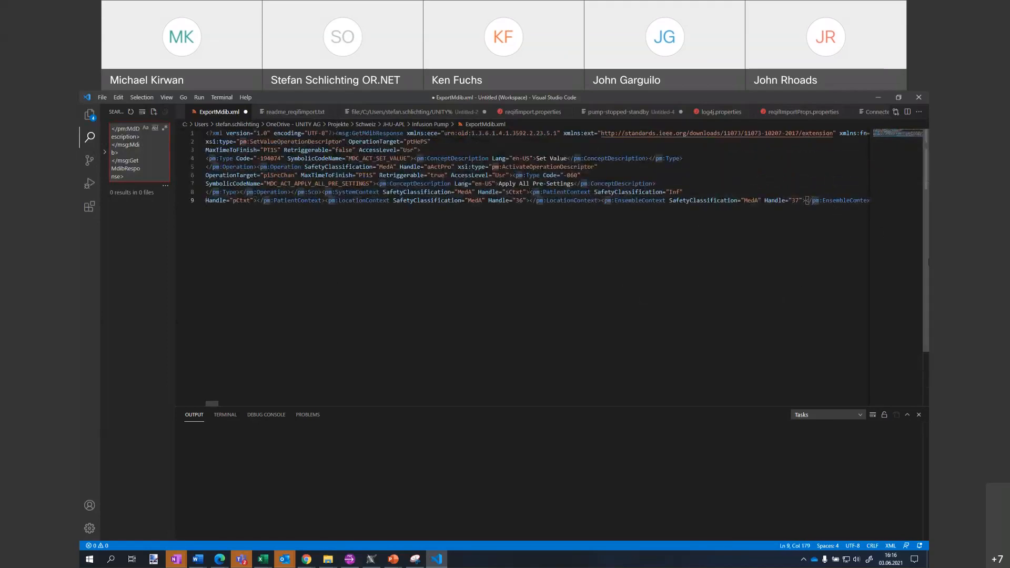
key("Right")
key("Right")
key("Right")
key("Right")
key("Right")
key("Right")
key("Right")
key("Right")
key("Right")
key("Right")
key("Right")
key("Right")
key("Right")
key("Right")
key("Right")
key("Right")
key("Right")
key("Right")
key("Right")
key("Right")
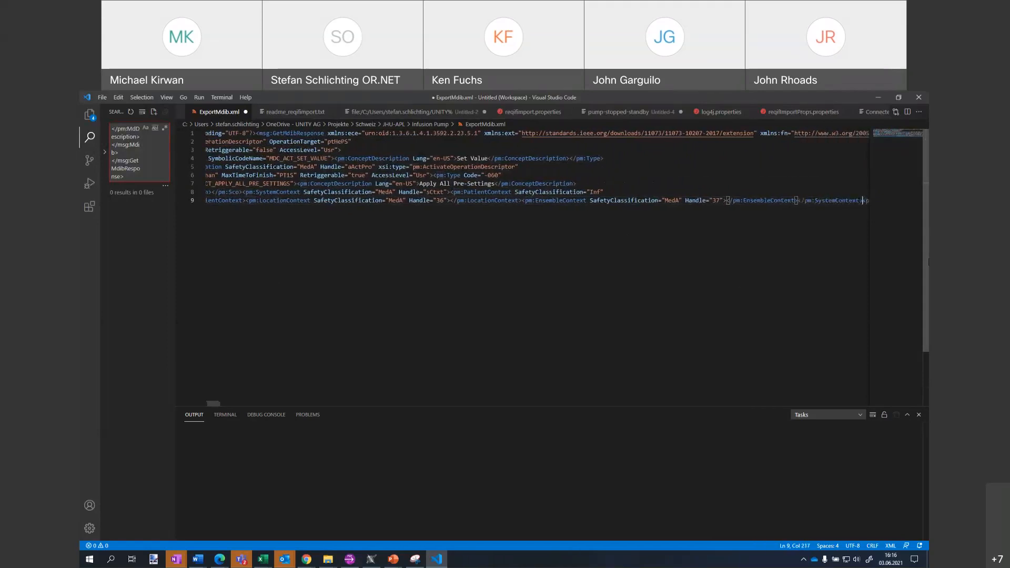
key("Right")
key("Right")
key("Right")
key("Right")
key("Right")
key("Right")
key("Right")
key("Right")
key("Right")
key("Right")
key("Right")
key("Right")
key("Right")
key("Right")
key("Right")
key("Right")
key("Right")
key("Right")
key("Right")
key("Right")
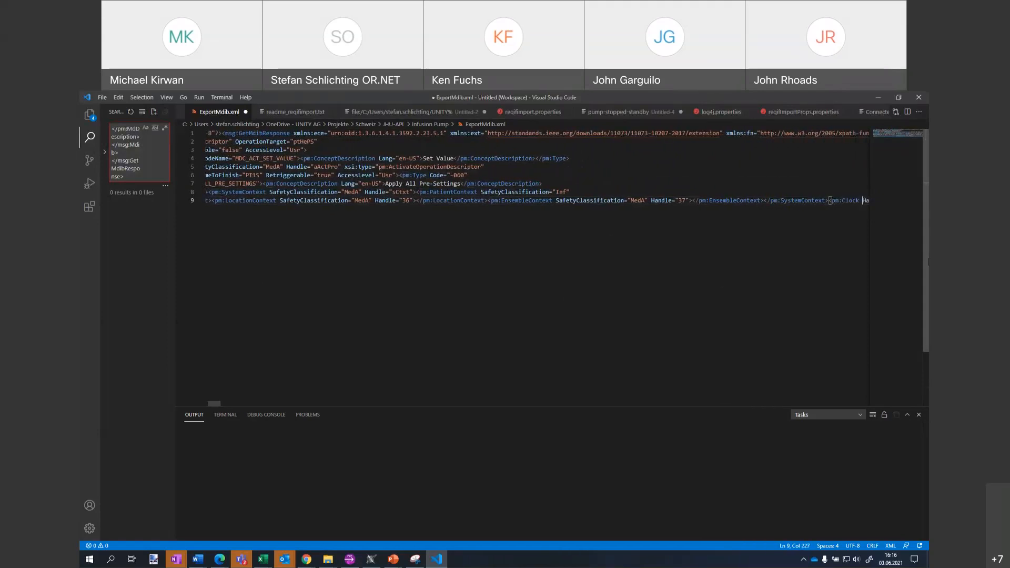
key("Right")
key("Right")
key("Right")
key("Right")
key("Right")
key("Right")
key("Right")
key("Right")
key("Right")
key("Right")
key("Right")
key("Right")
key("Right")
key("Right")
key("Right")
key("Right")
key("Right")
key("Right")
key("Right")
key("Right")
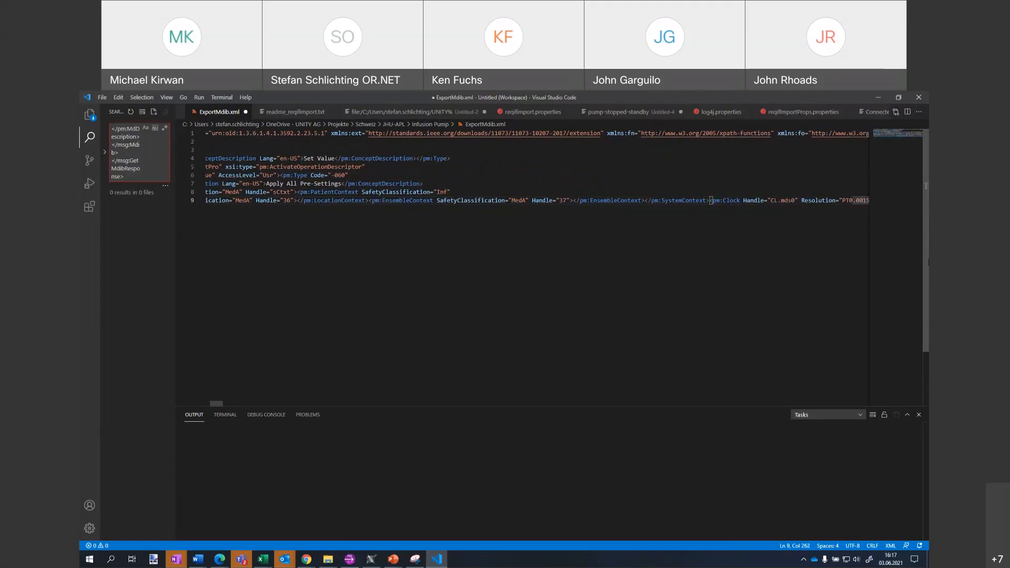
key("End")
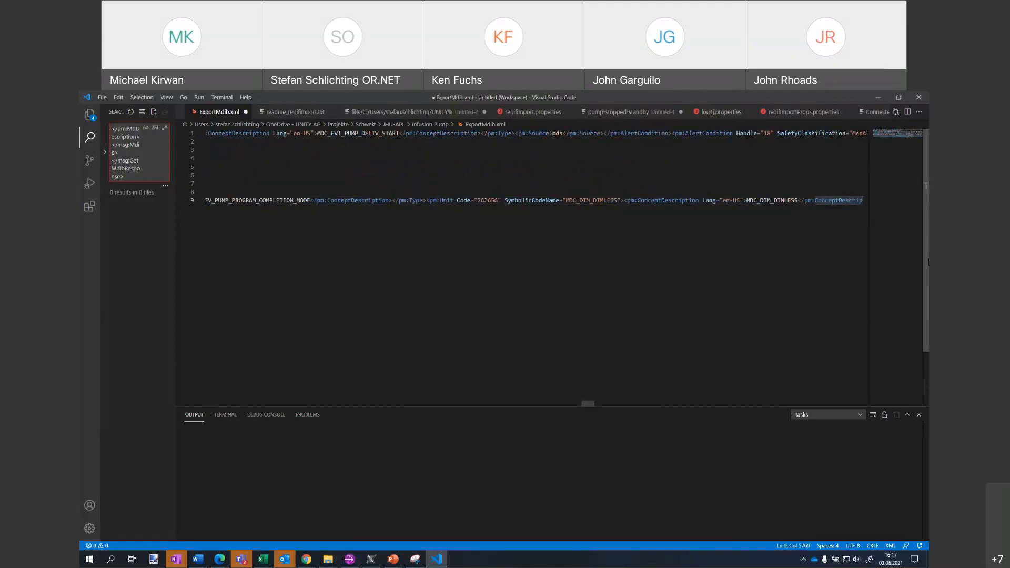
key("Home")
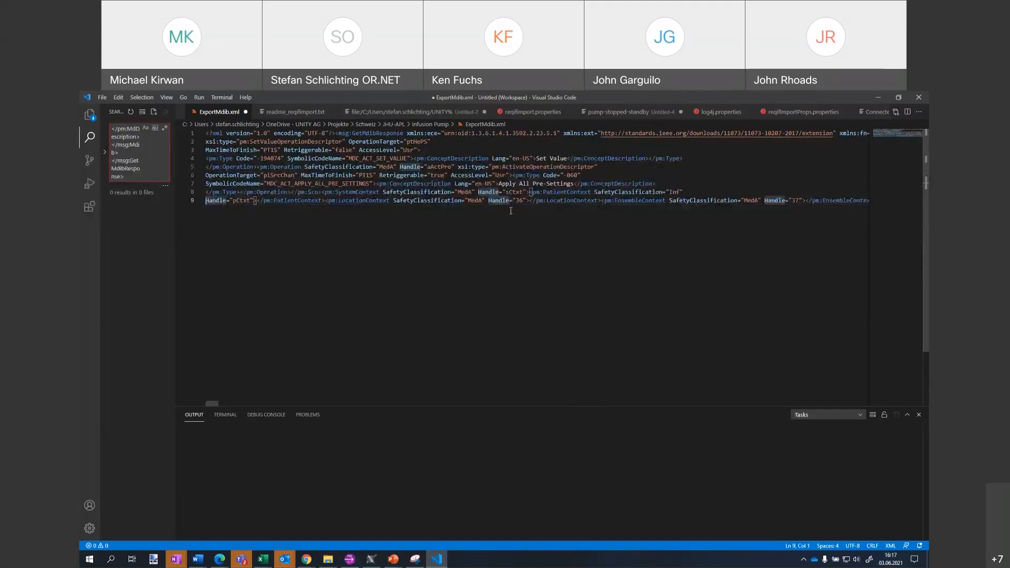
key("End")
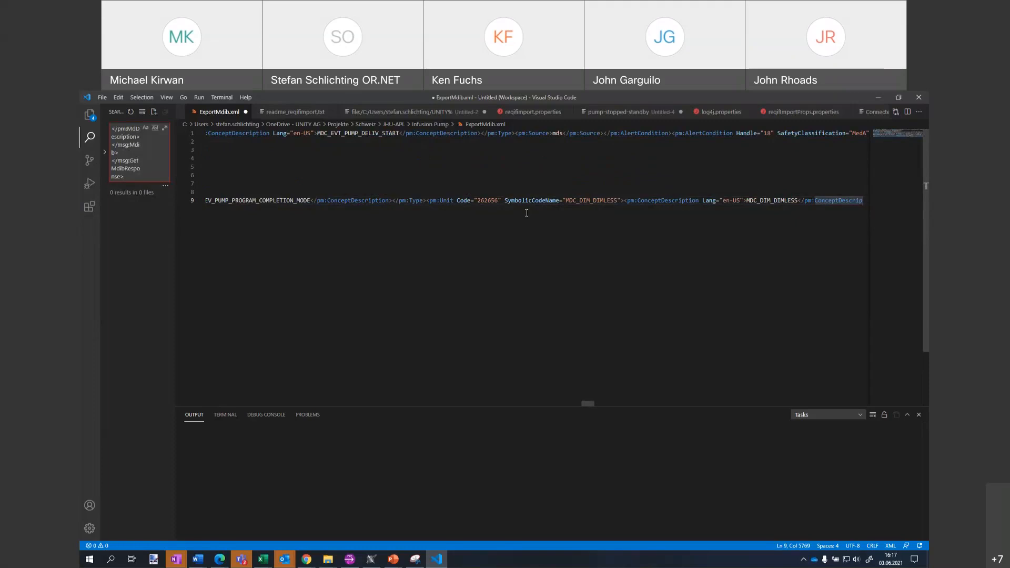
Step: Switch to Cameo Systems Modeler and open the Nomenclature Instance Table in the Coded Values package of Nomenclature
key("alt+Tab")
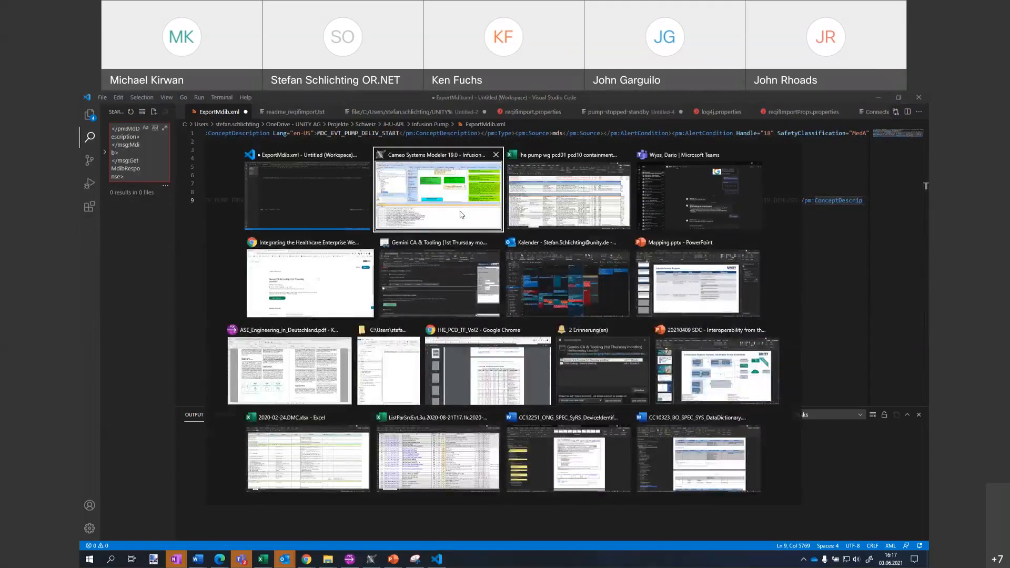
scroll(158, 236, "down", 5)
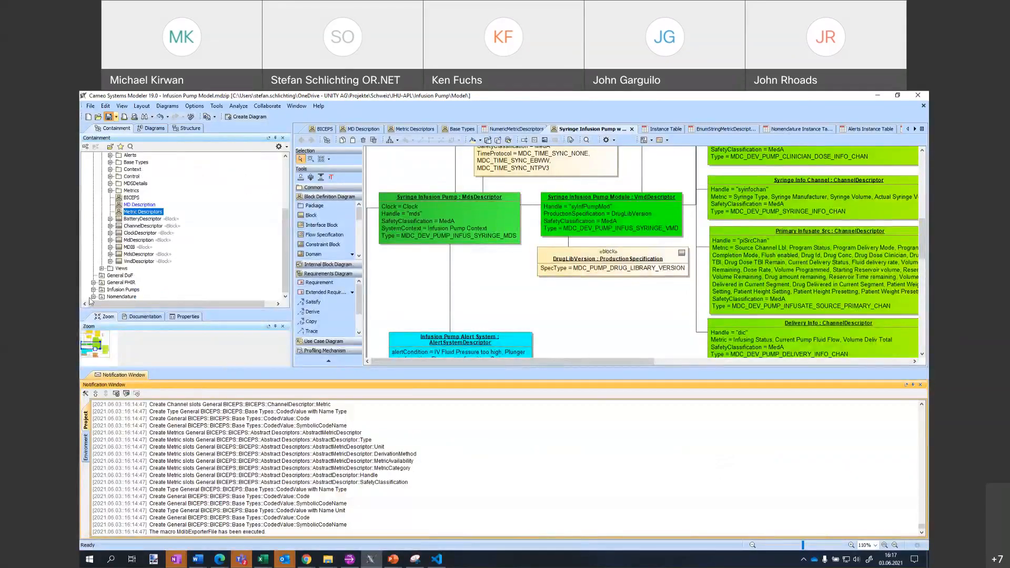
left_click(101, 282)
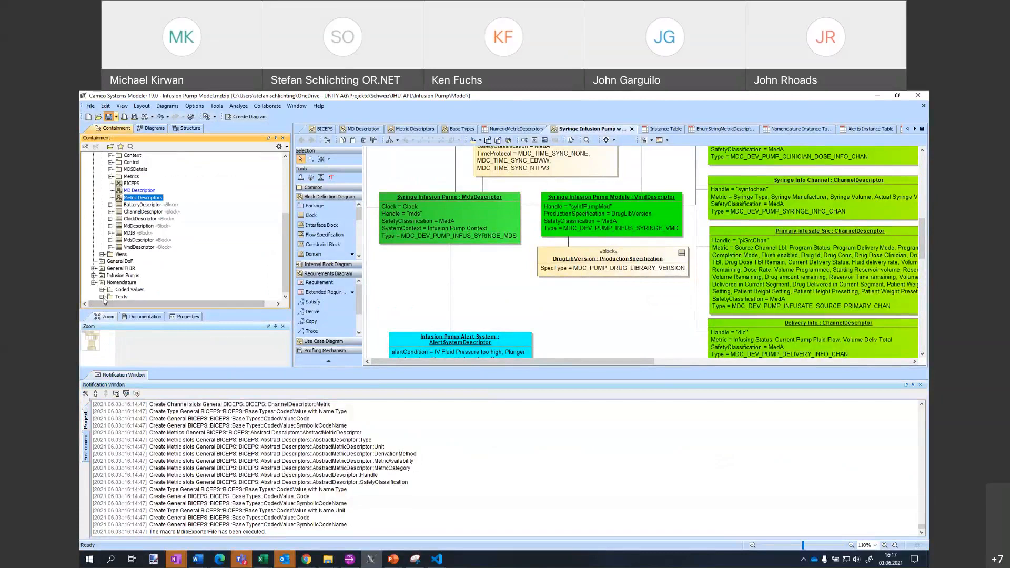
left_click(101, 289)
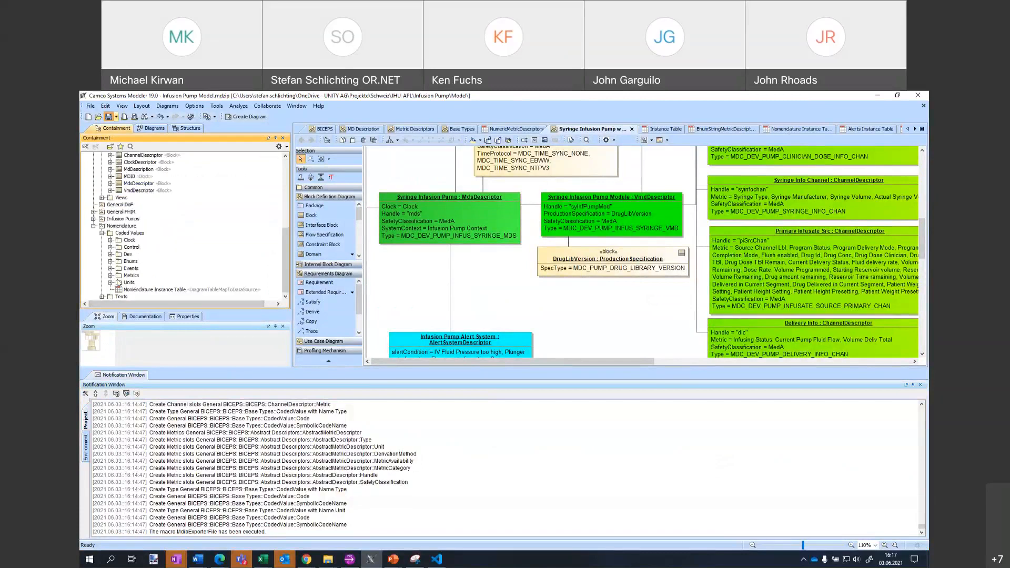
left_click(136, 290)
double_click(135, 290)
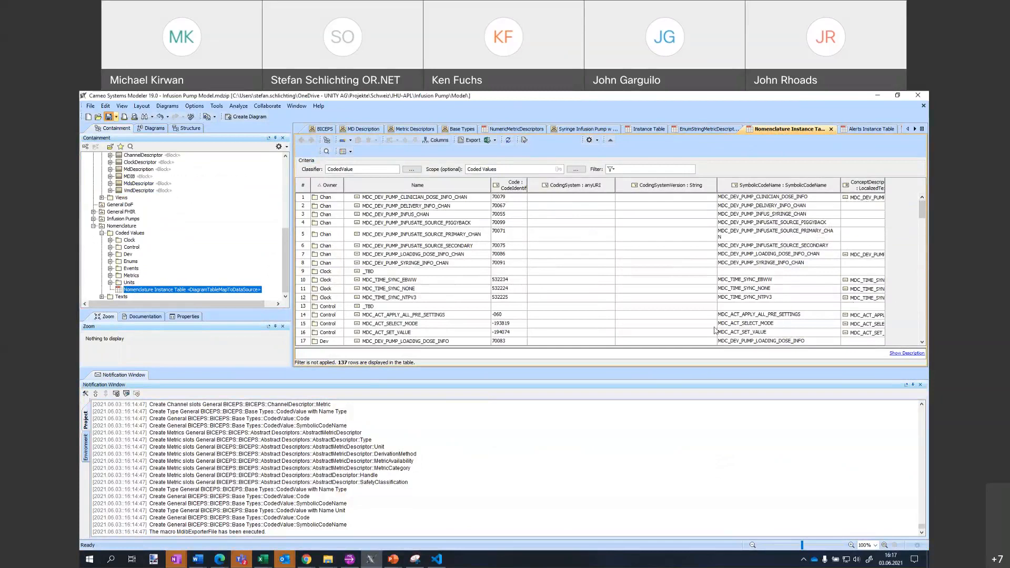
Step: Review the coded values in the nomenclature table, checking the codes and symbolic names of the channel, control and event entries
scroll(835, 309, "down", 10)
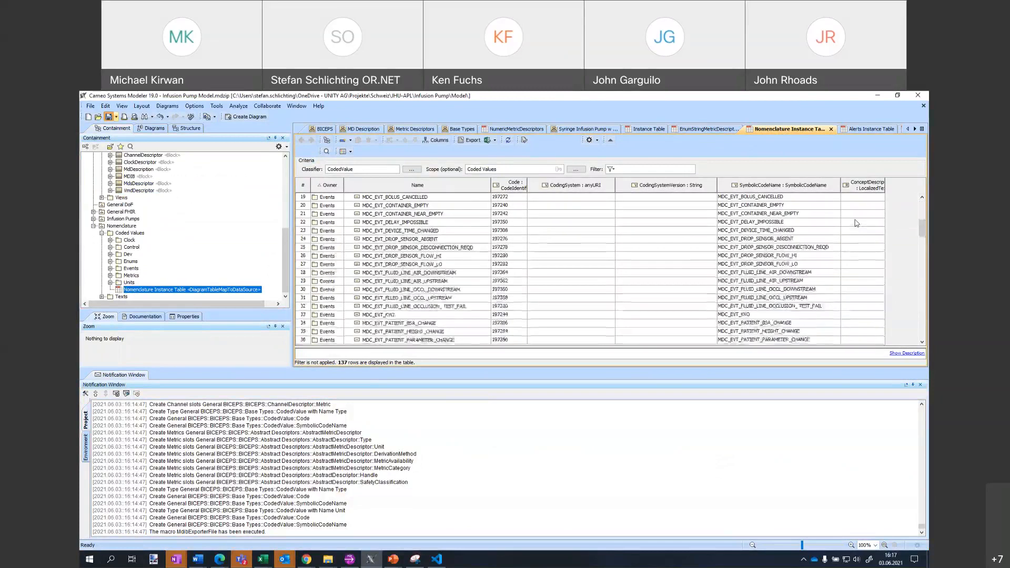
scroll(856, 223, "down", 1)
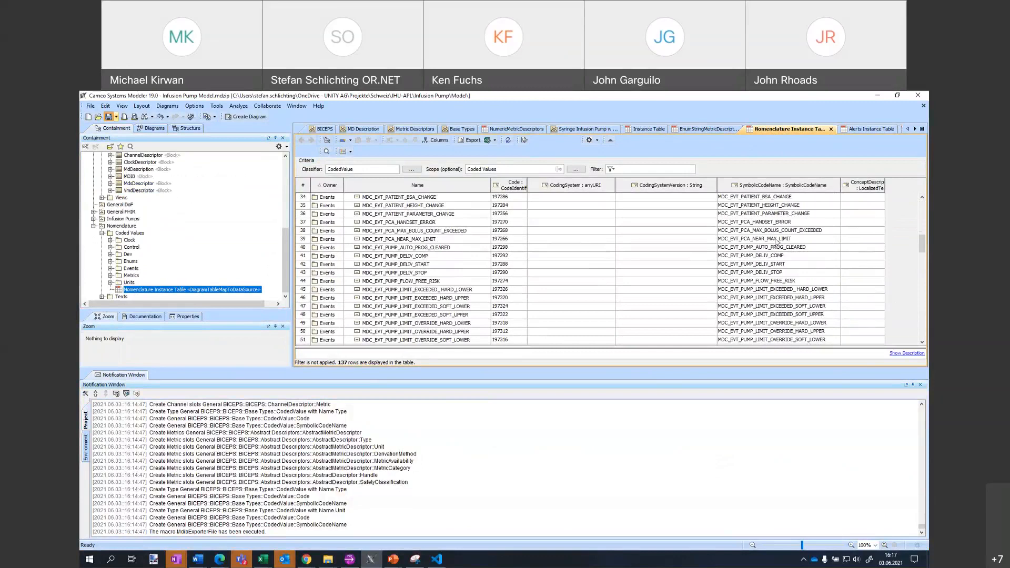
scroll(531, 226, "down", 5)
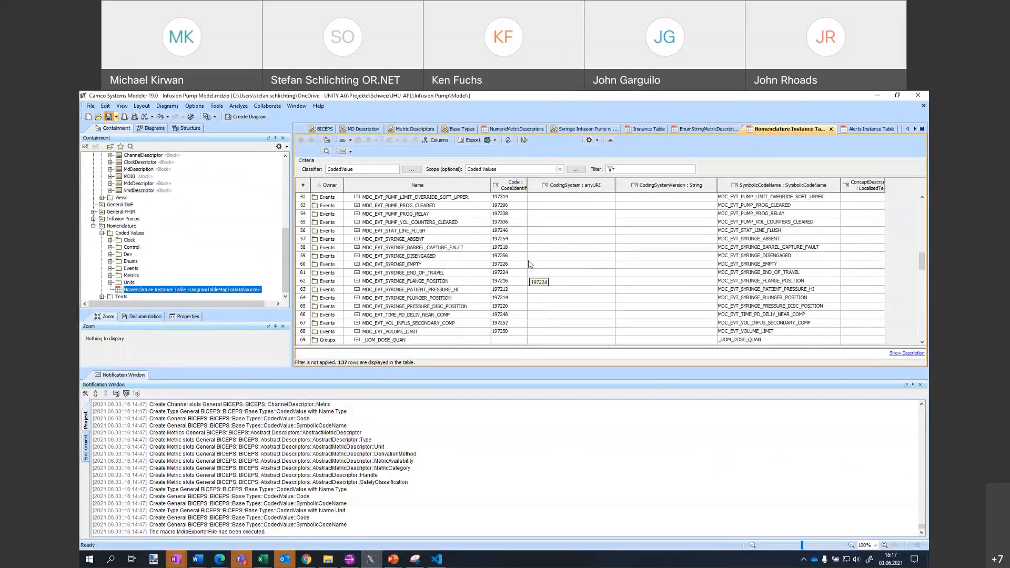
scroll(533, 258, "up", 13)
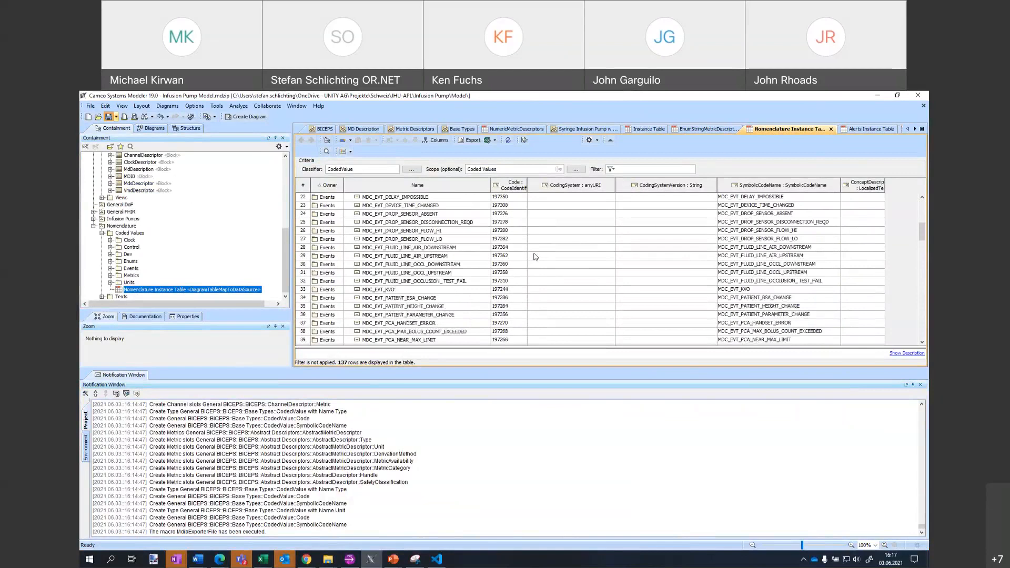
scroll(535, 251, "up", 3)
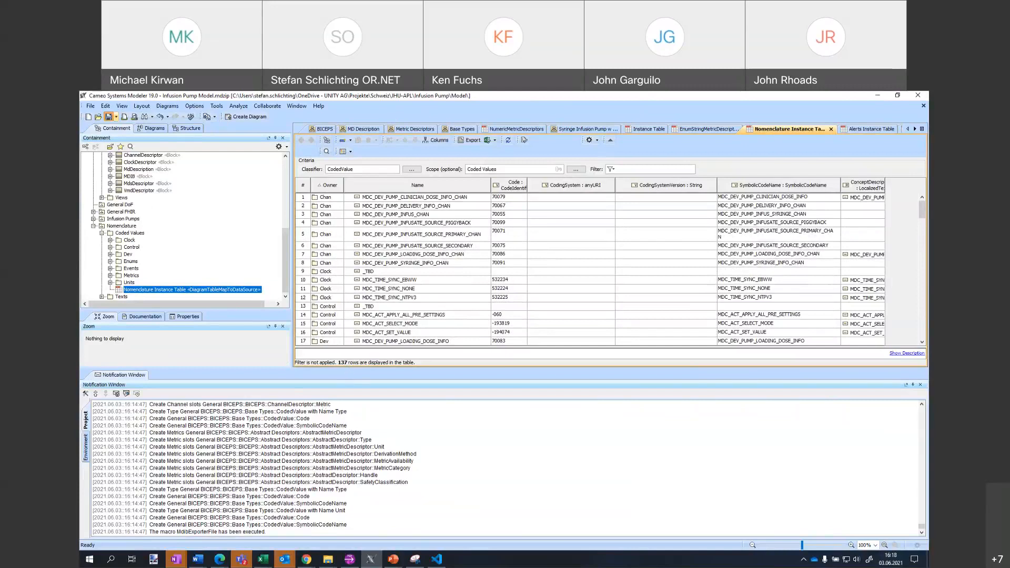
left_click(441, 559)
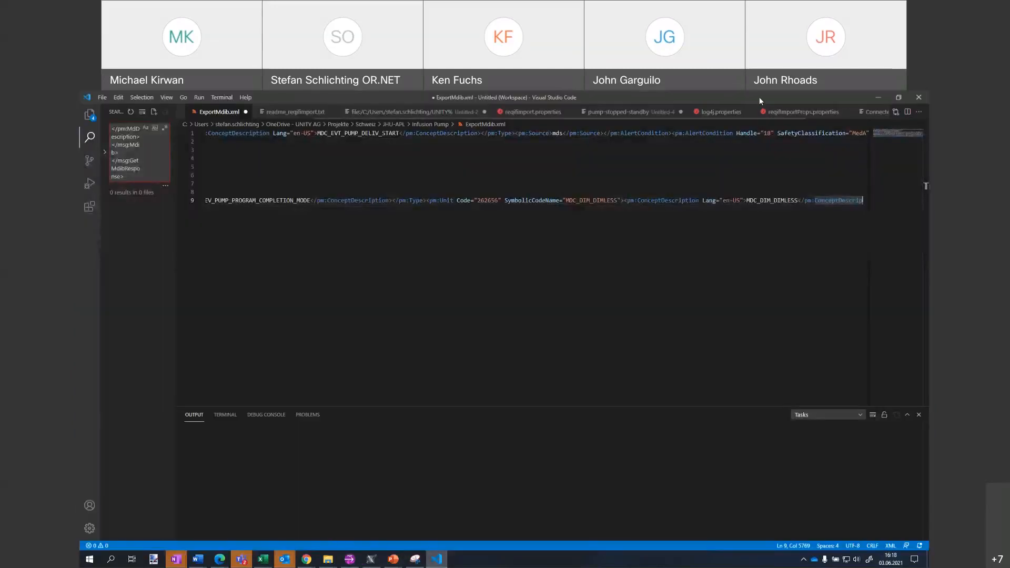
left_click_drag(759, 100, 81, 247)
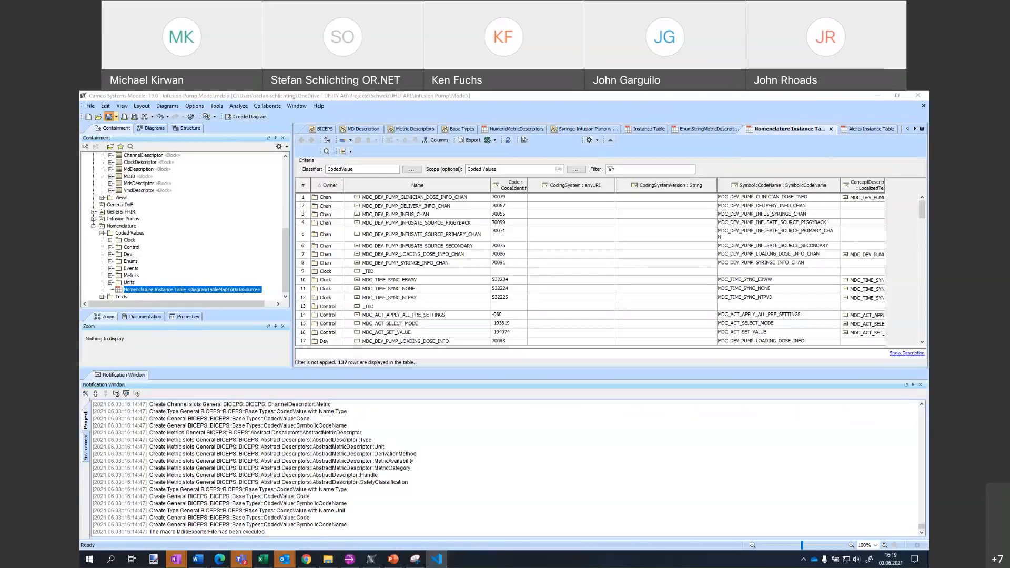
left_click(319, 485)
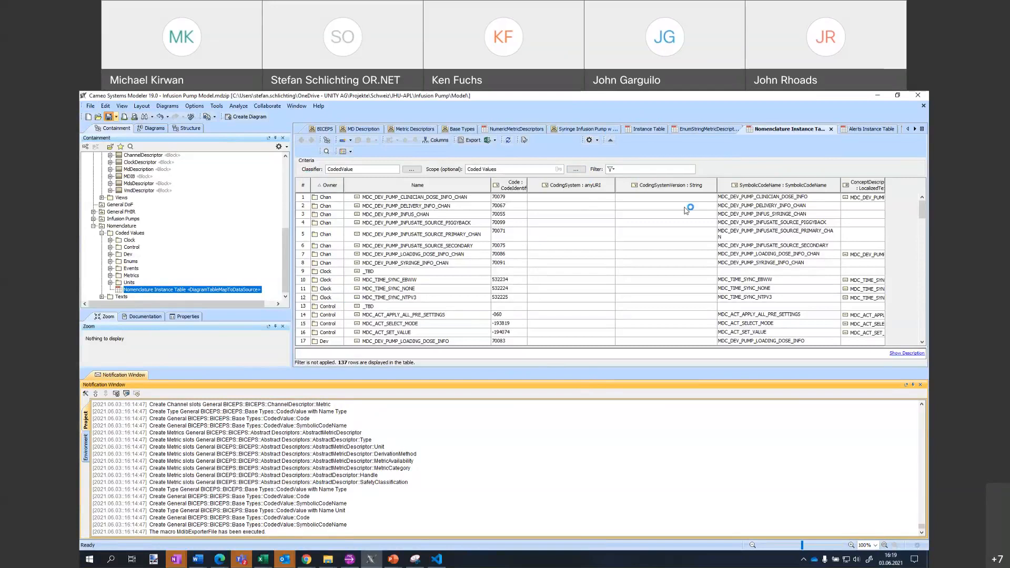
Step: Widen the nomenclature table's Code column and turn off Use Legend Adorning in the project options
left_click_drag(528, 186, 565, 186)
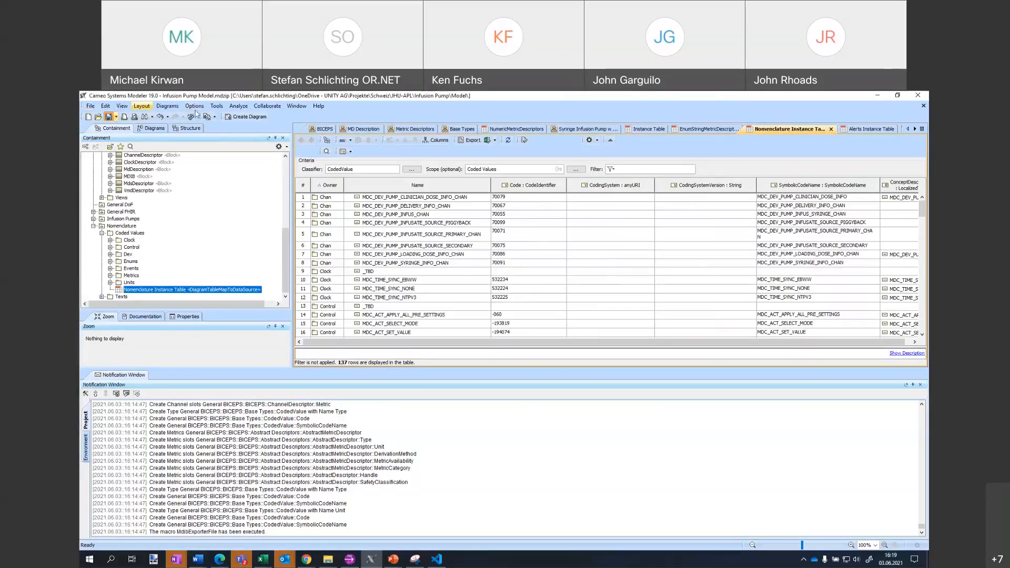
left_click(265, 106)
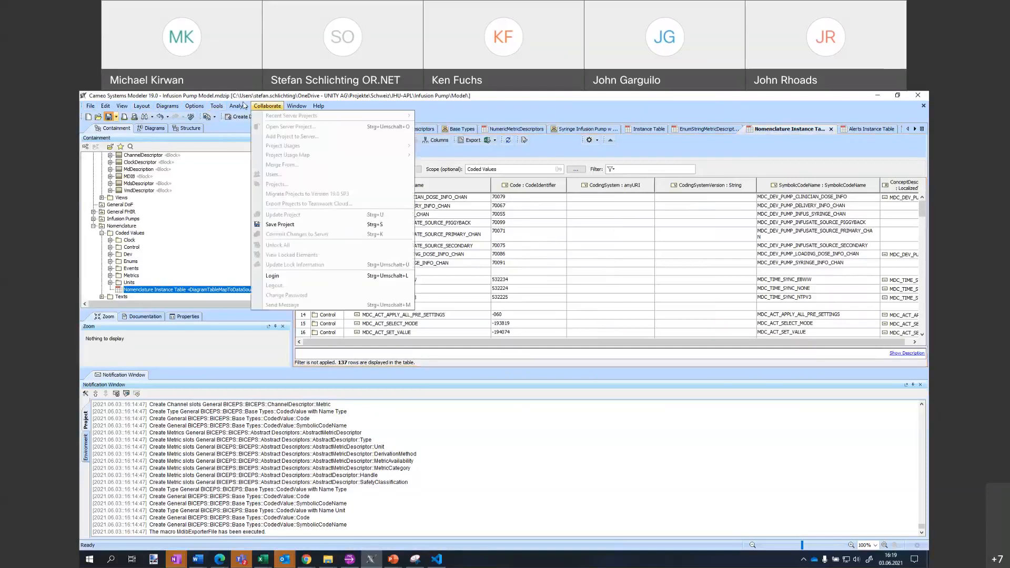
mouse_move(190, 109)
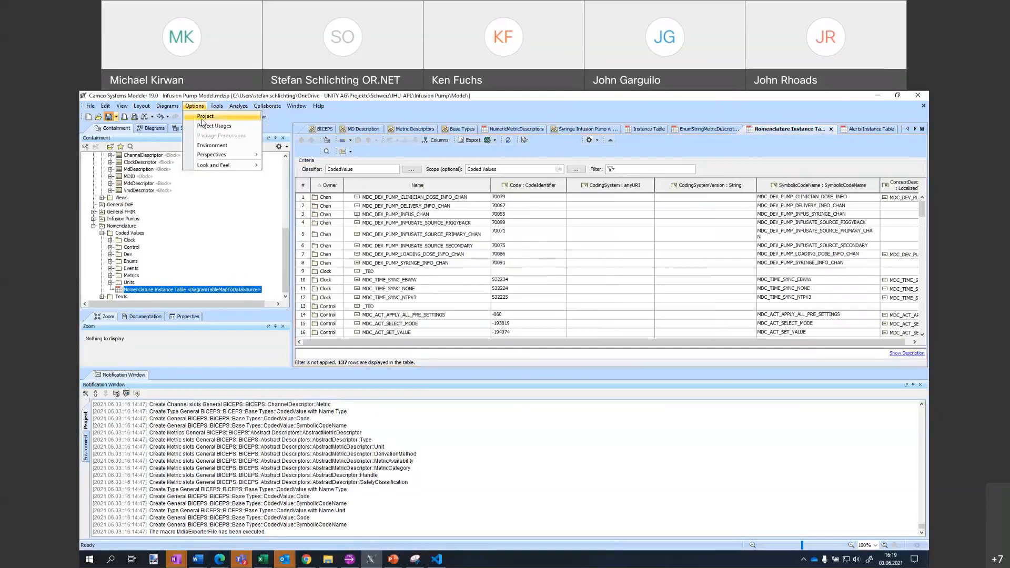
left_click(203, 116)
type("ador")
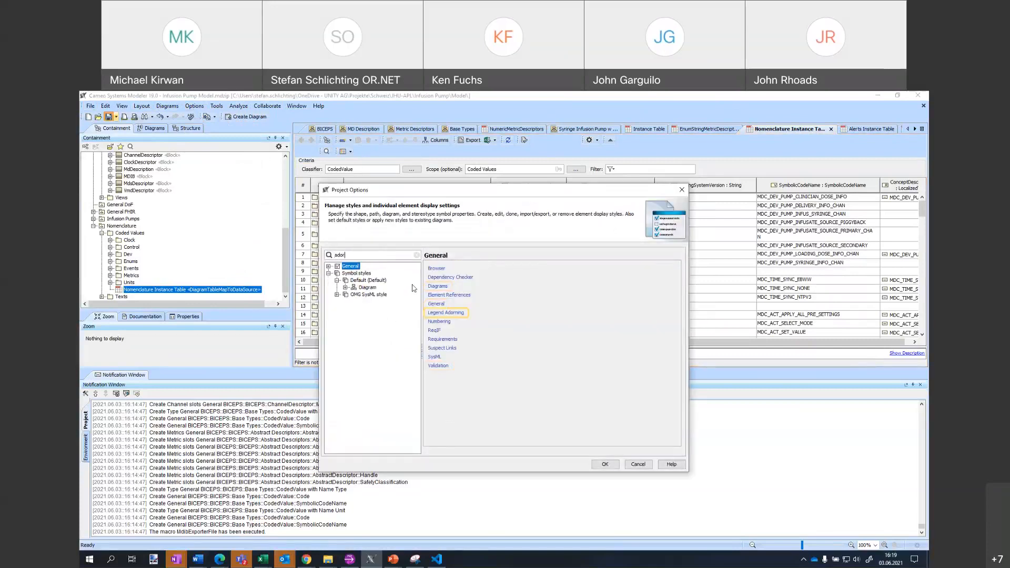
left_click(446, 312)
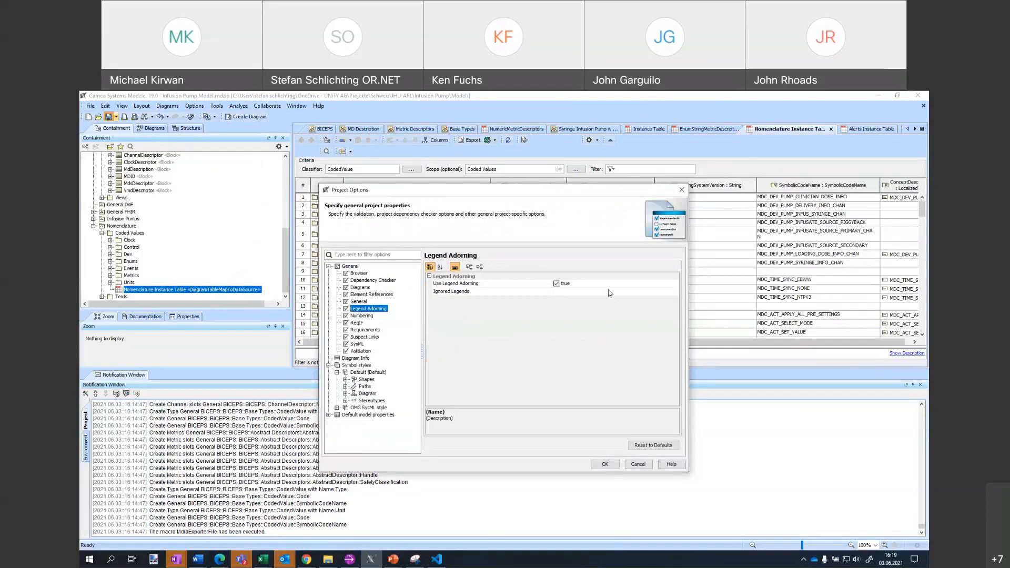
left_click(562, 287)
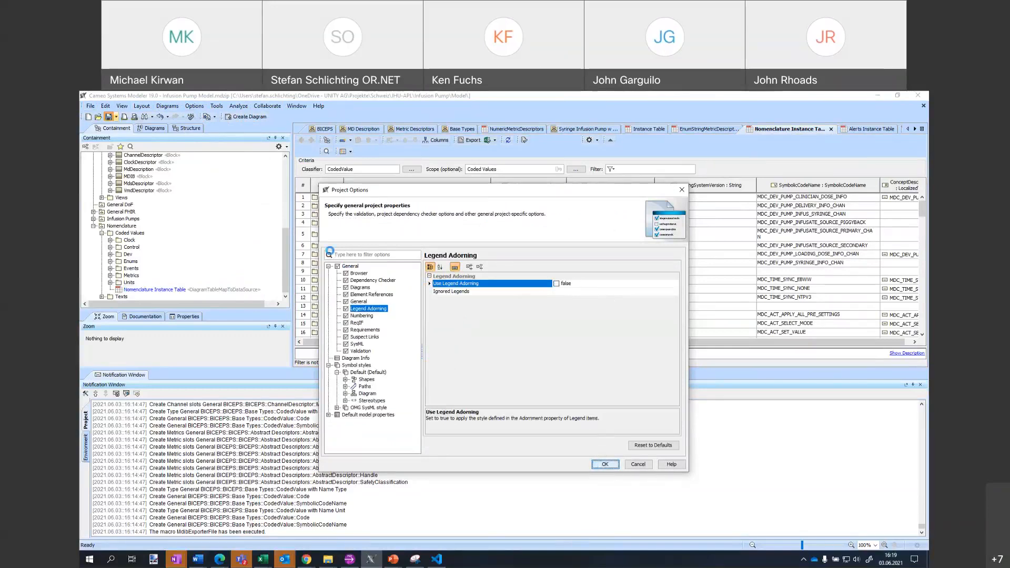
left_click(604, 464)
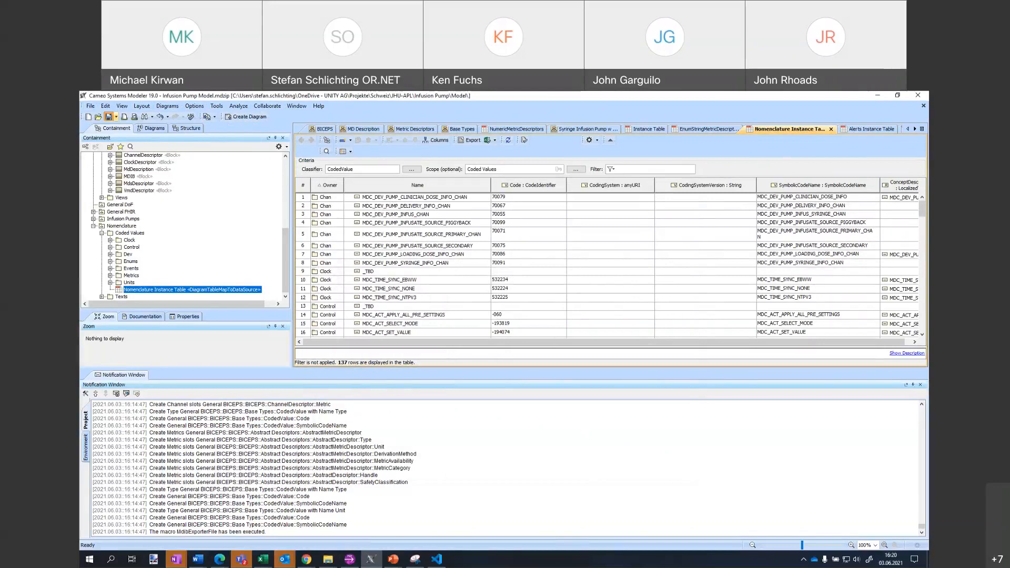
Step: Bring up the BICEPS block definition diagram and show the BICEPS package contents in the containment tree
key("alt+Tab")
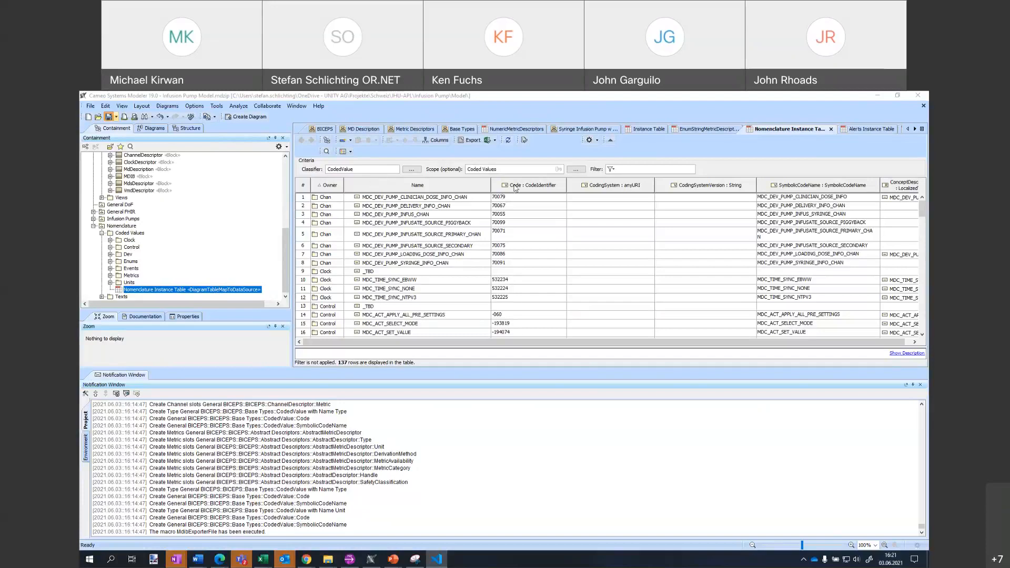
left_click(319, 130)
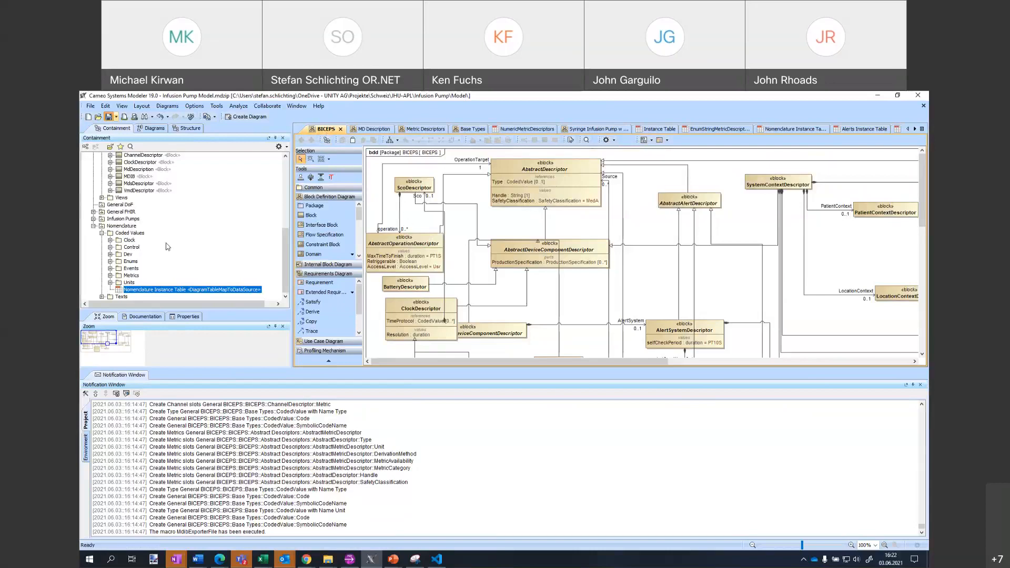
scroll(168, 247, "up", 4)
key("alt+Tab")
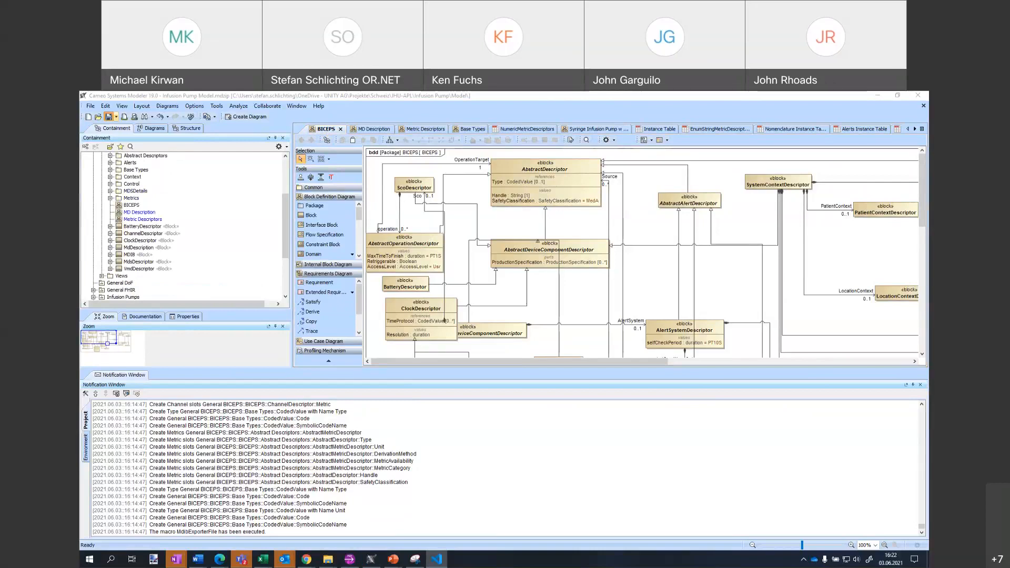
left_click(85, 96)
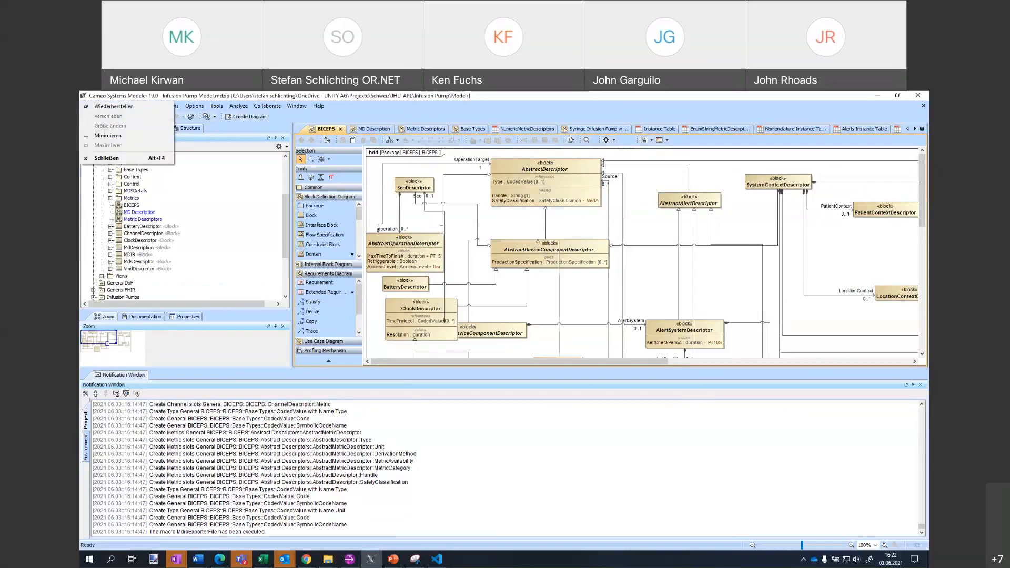
key("Escape")
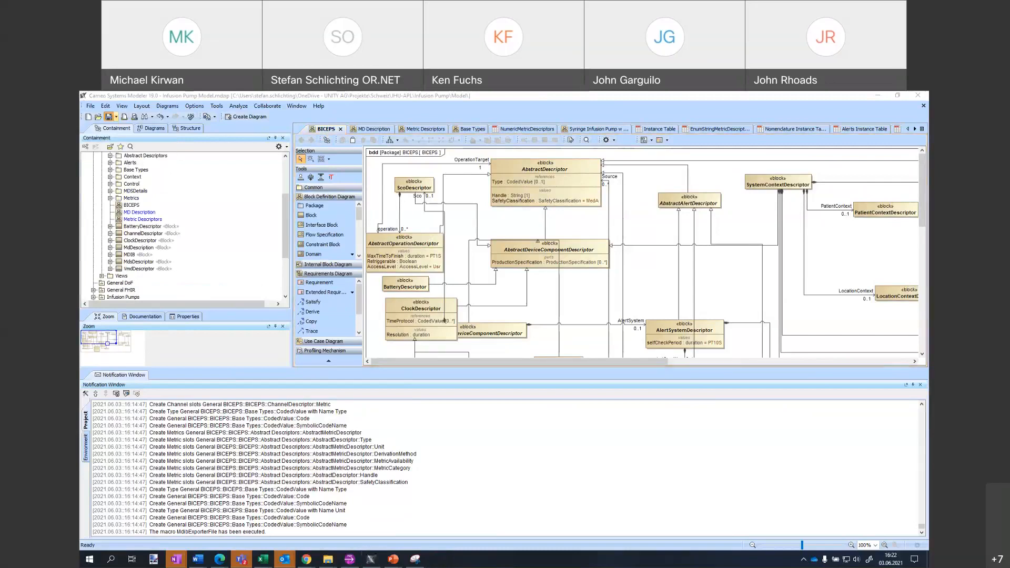
Step: Launch Visual Studio Code
key("super")
type("visual")
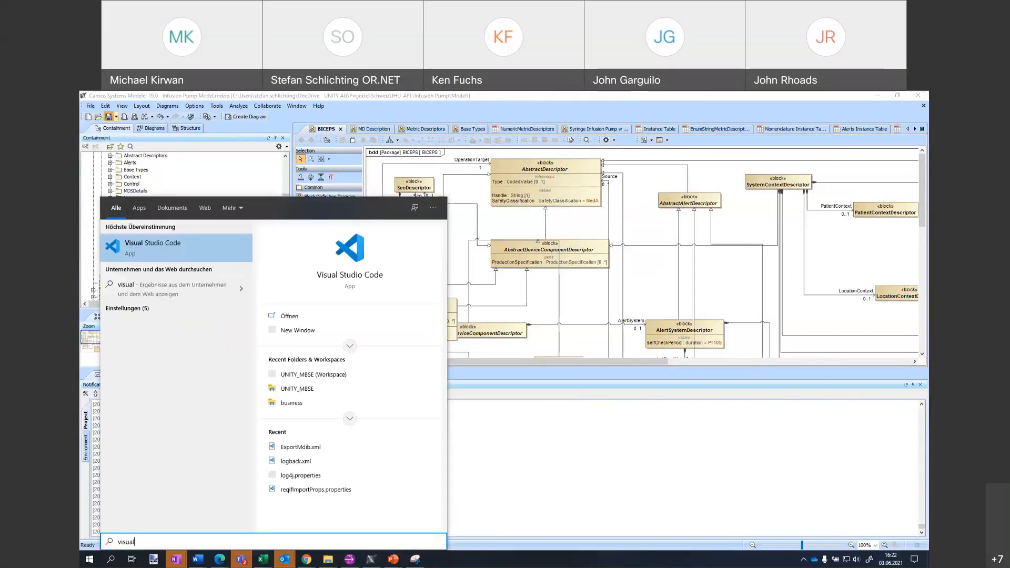
key("Return")
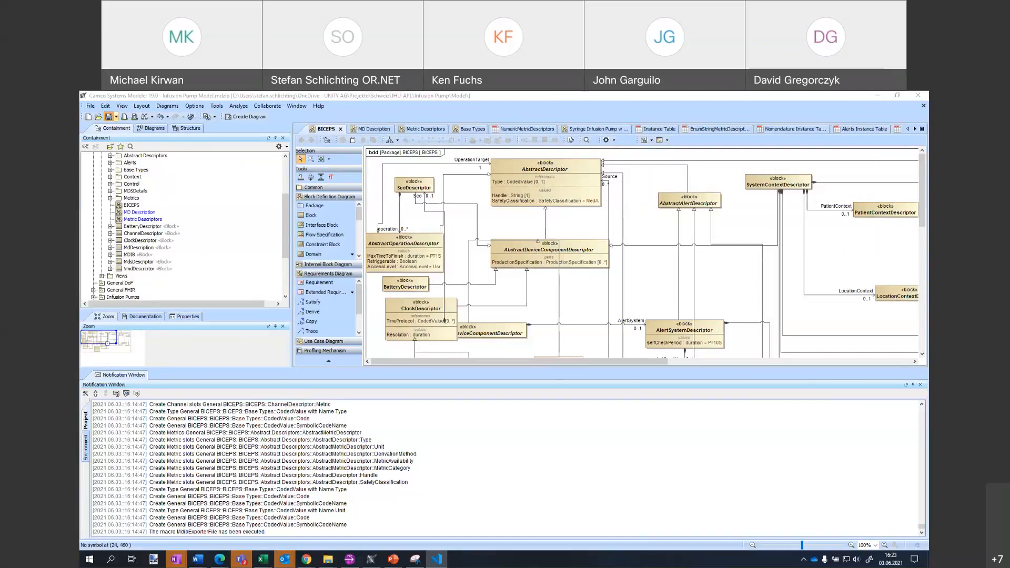
Step: Switch to Cameo Systems Modeler, open the MD Description diagram and shift the VmdDescriptor block slightly left
key("alt+Tab")
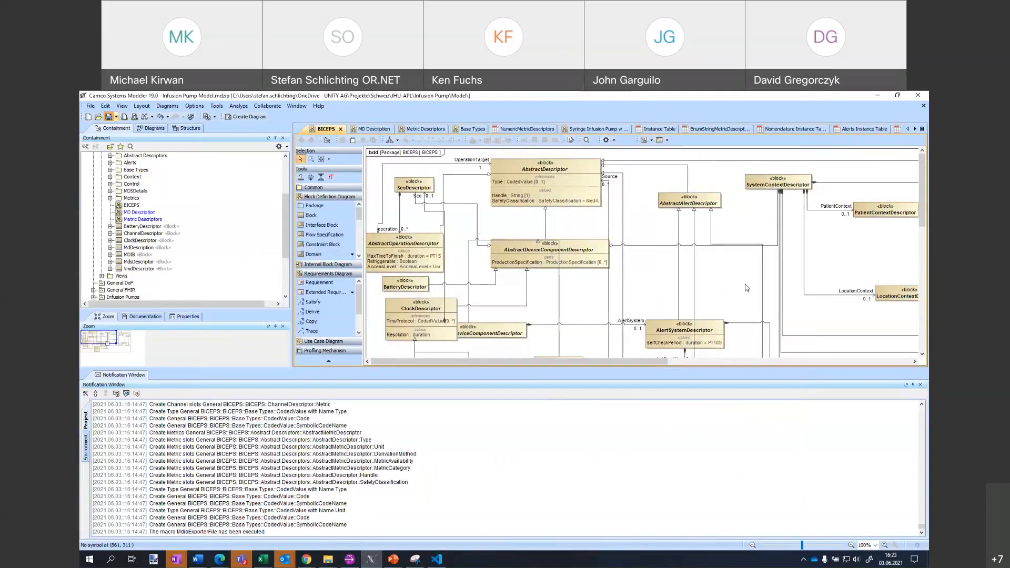
left_click(374, 129)
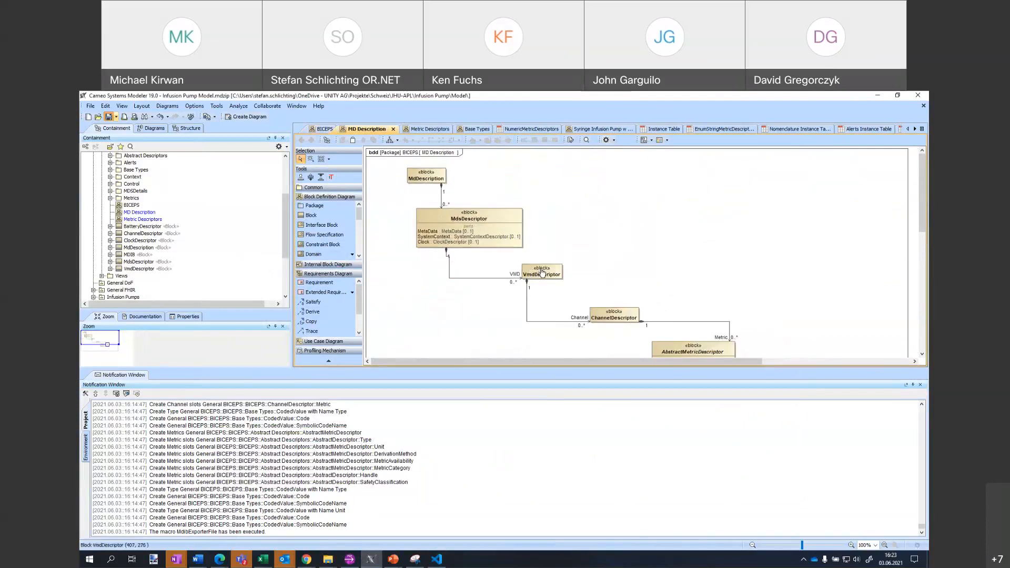
left_click_drag(545, 272, 537, 272)
left_click(667, 224)
scroll(667, 225, "down", 2)
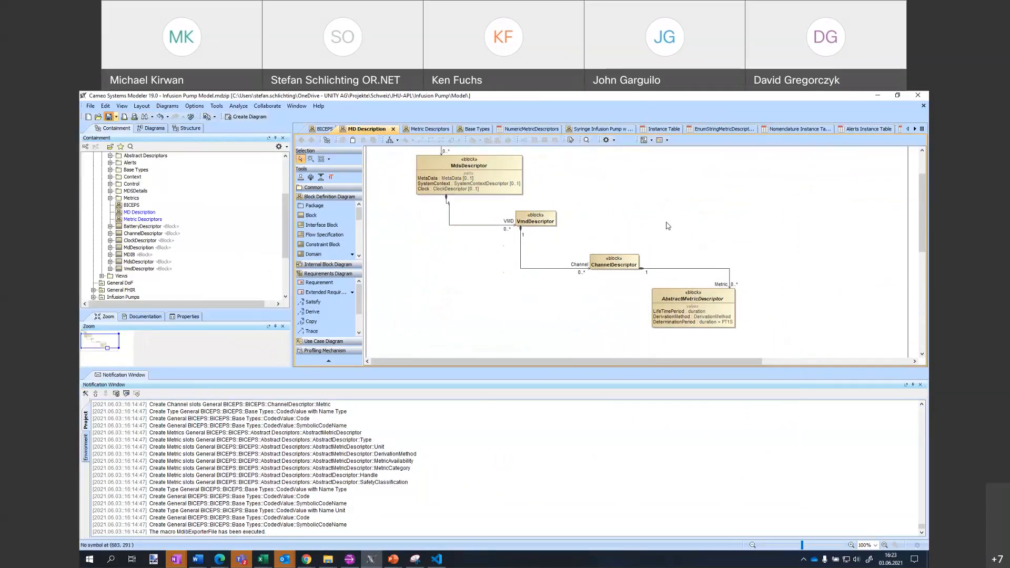
scroll(667, 225, "up", 2)
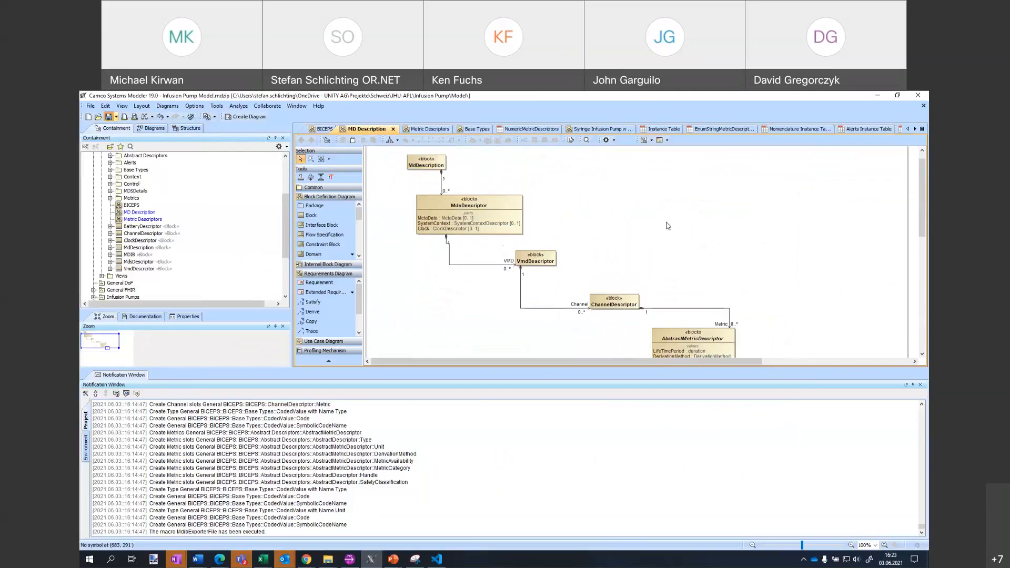
scroll(667, 225, "down", 1)
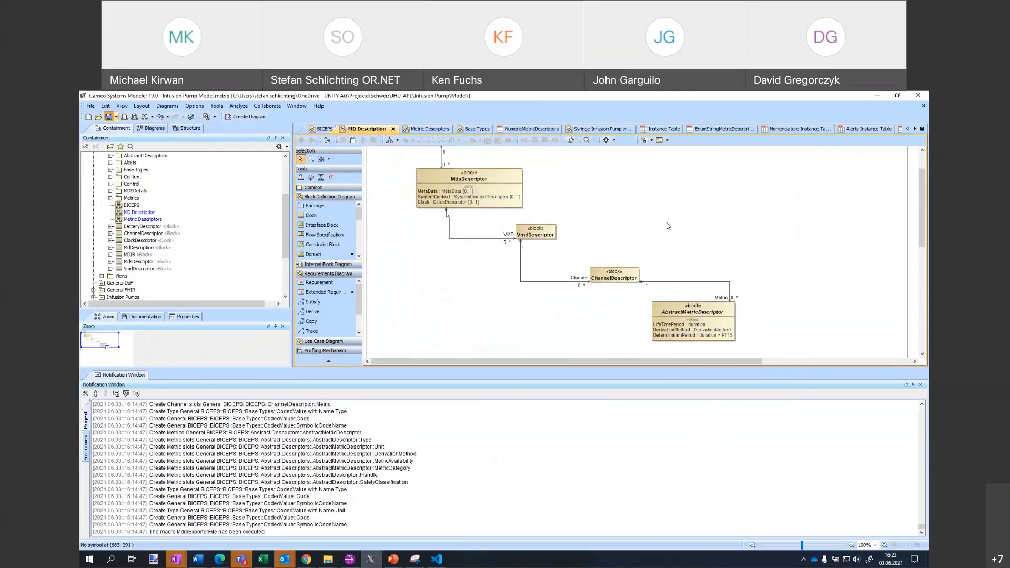
scroll(666, 225, "up", 1)
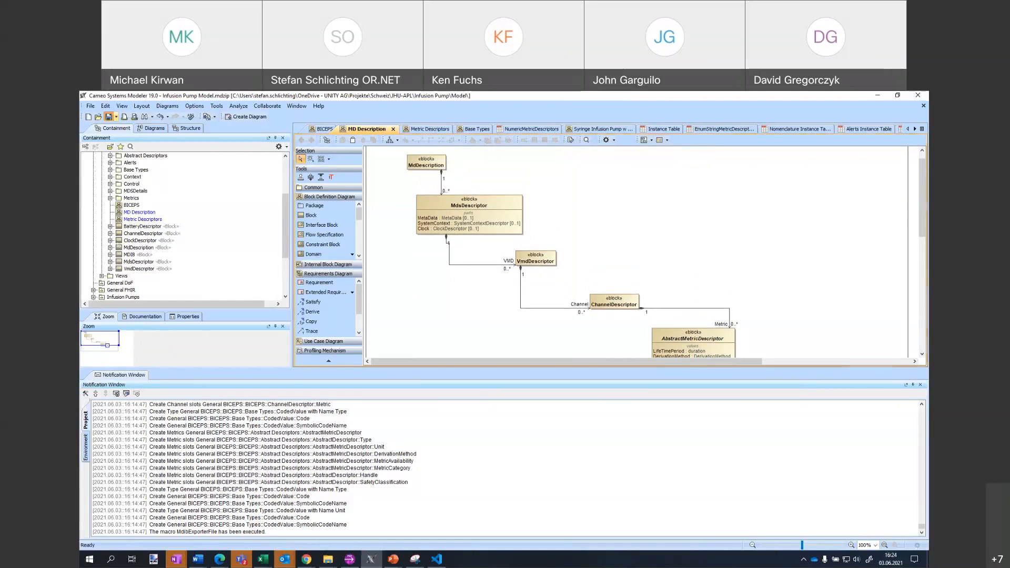
Step: Open the EnumStringMetricDescriptors instance table, and expand and look through the Metrics package in Nomenclature's Coded Values
key("alt+Tab")
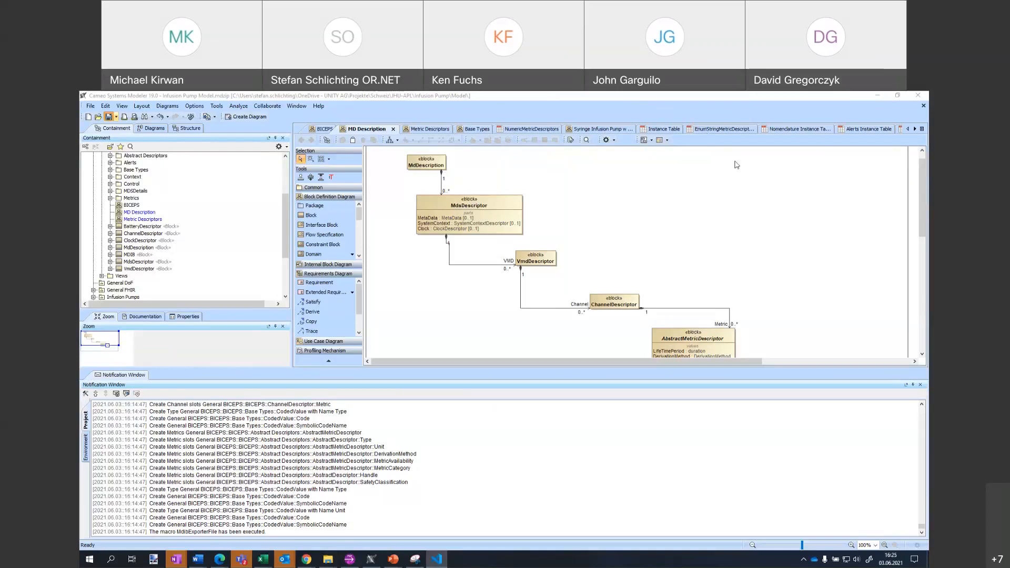
left_click(727, 131)
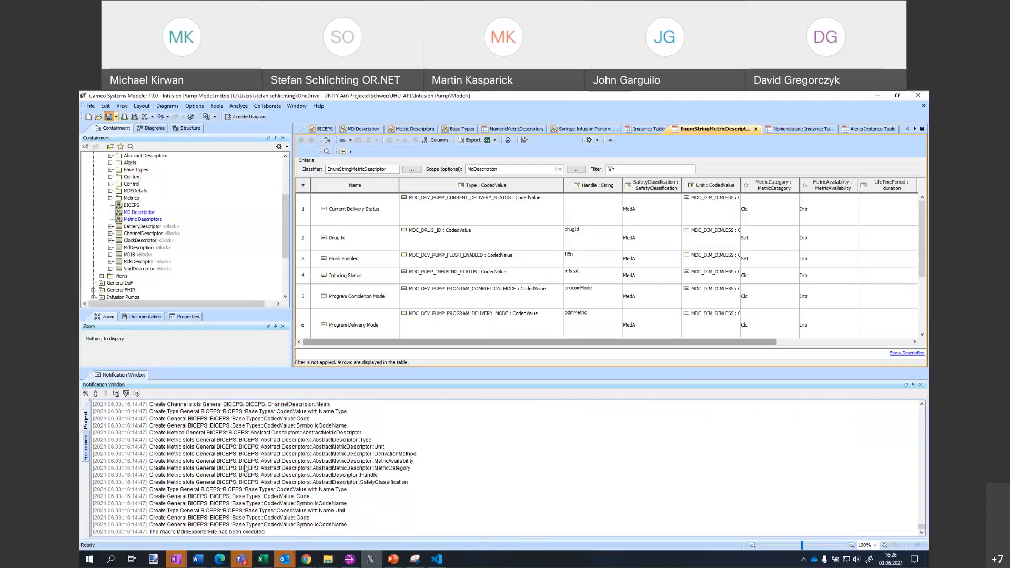
scroll(159, 259, "down", 3)
scroll(97, 272, "down", 1)
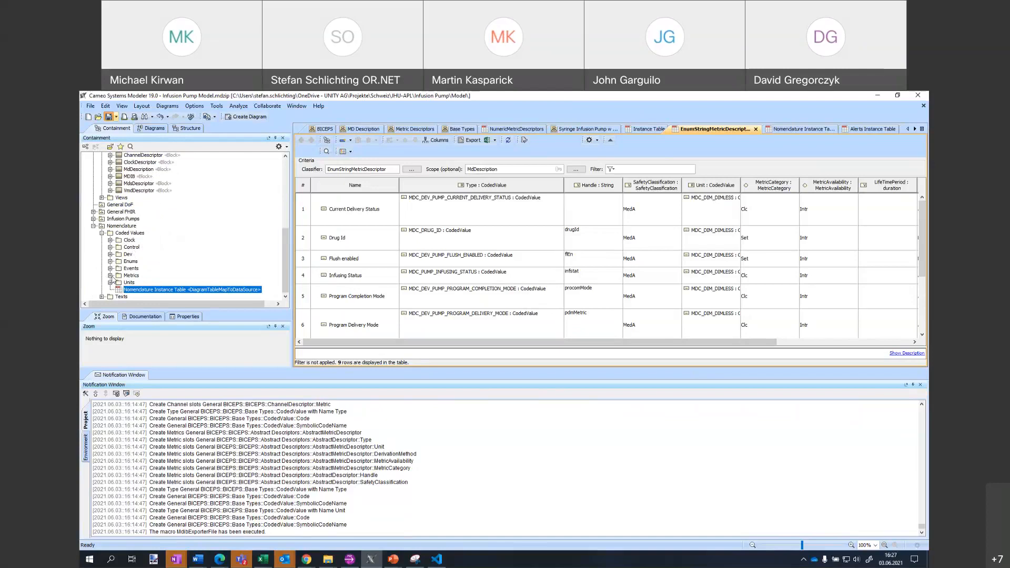
left_click(110, 276)
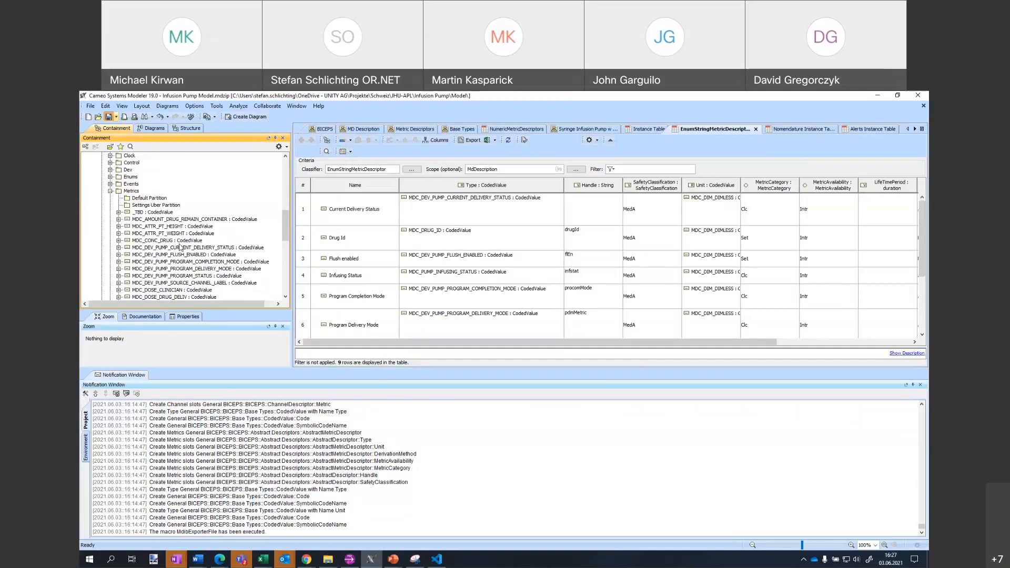
scroll(174, 244, "up", 2)
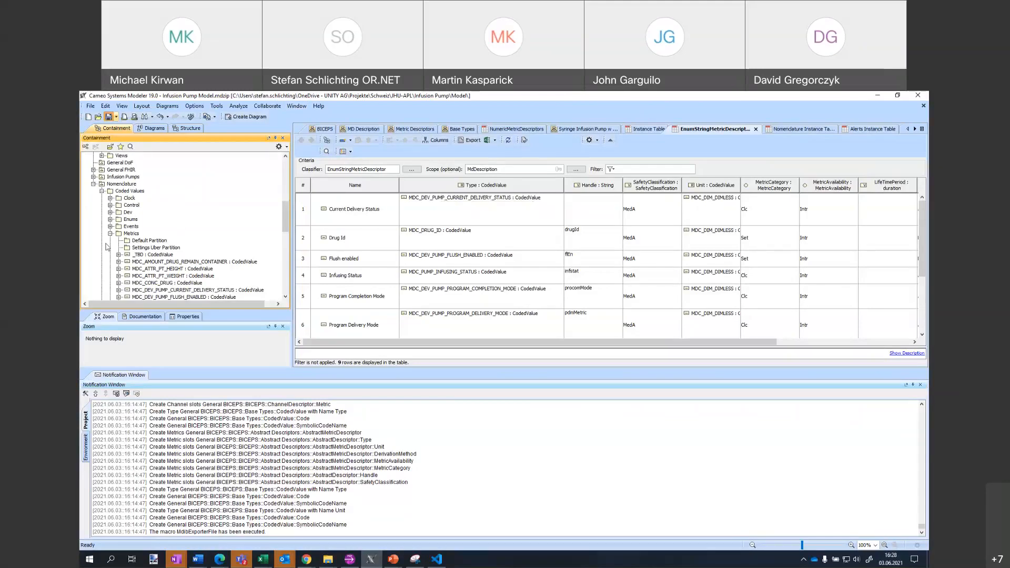
scroll(169, 279, "down", 7)
scroll(170, 283, "down", 3)
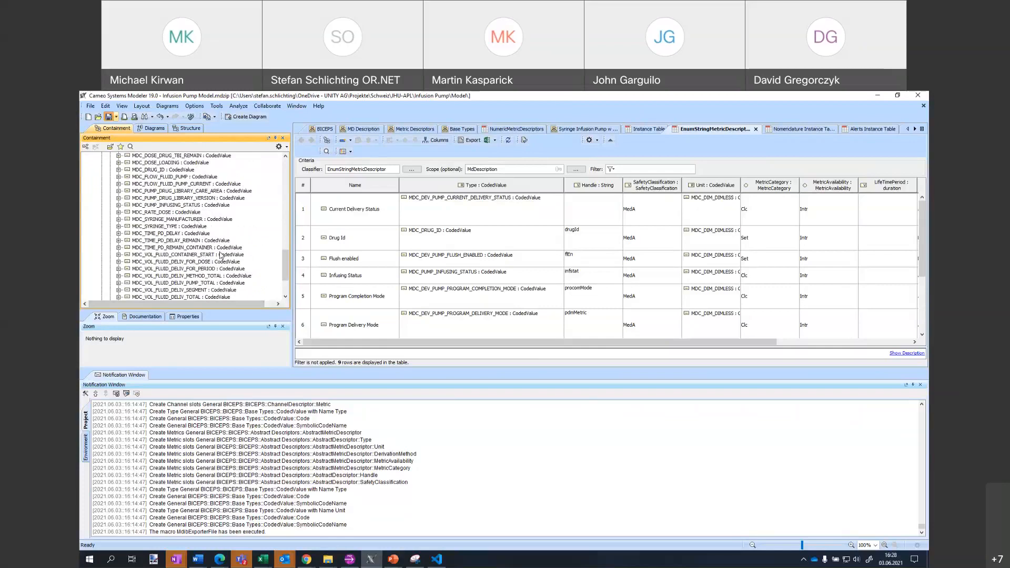
scroll(208, 266, "up", 10)
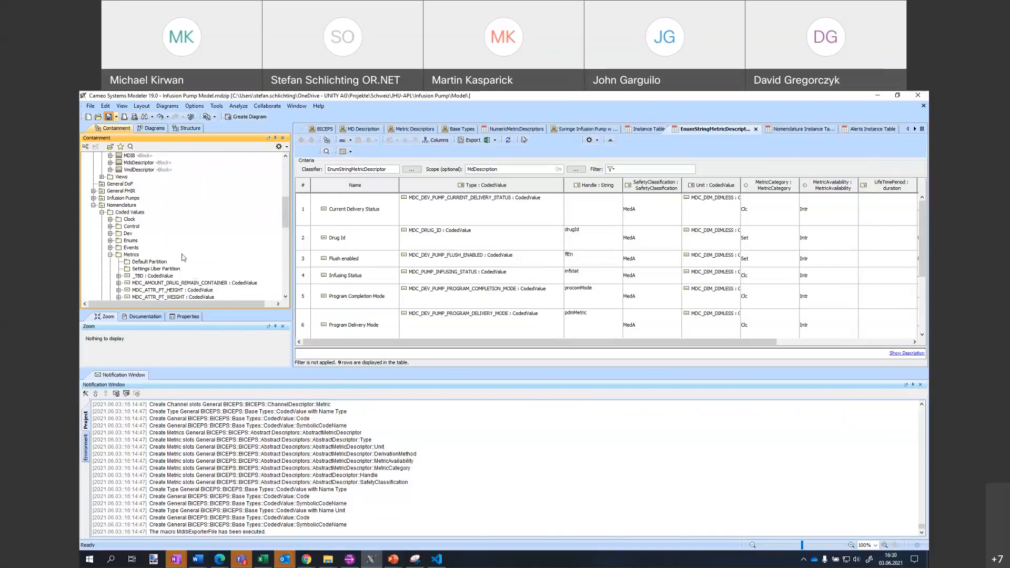
Step: Look through the model analysis commands for the available Validation options
left_click(224, 108)
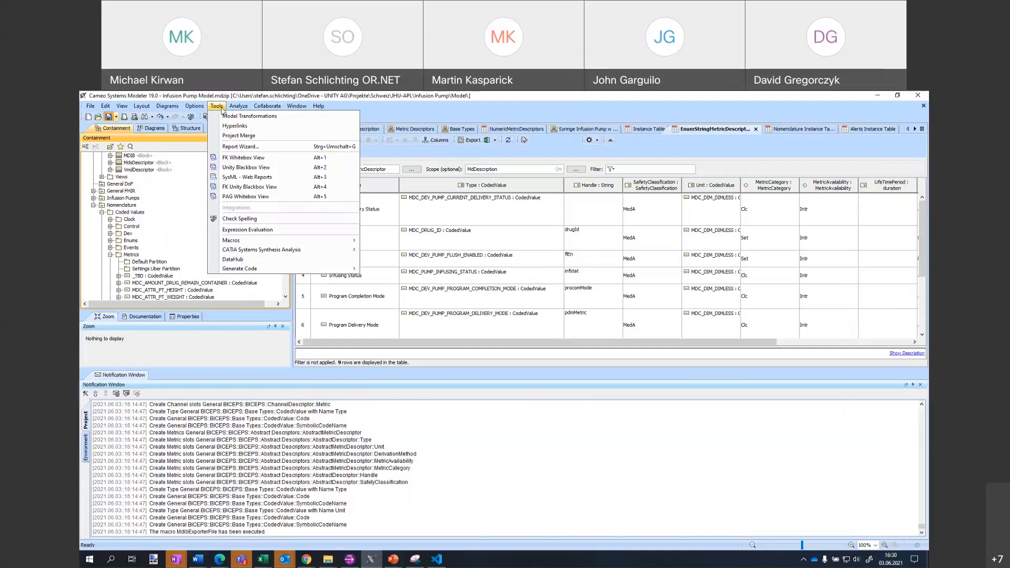
mouse_move(238, 107)
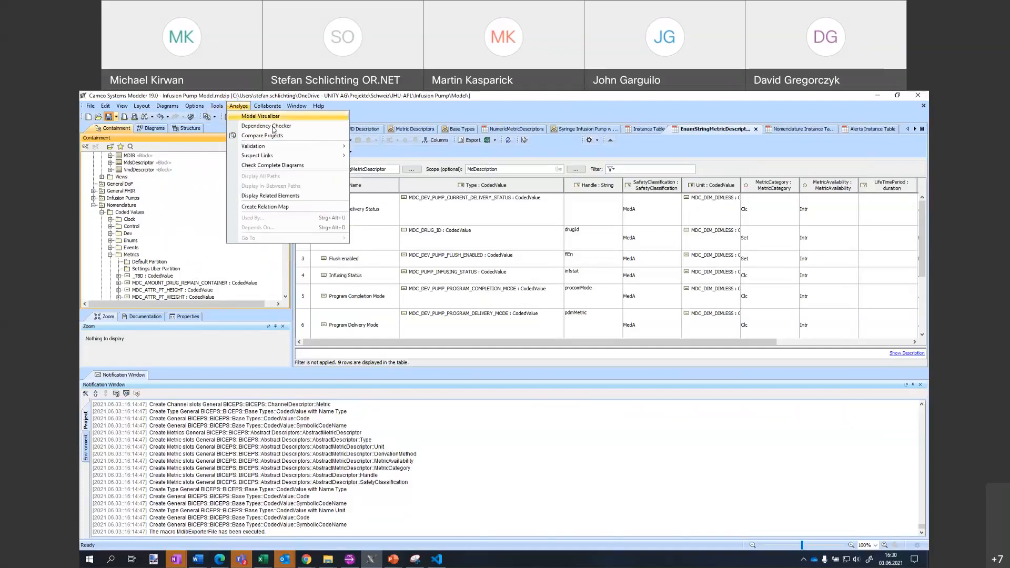
mouse_move(284, 147)
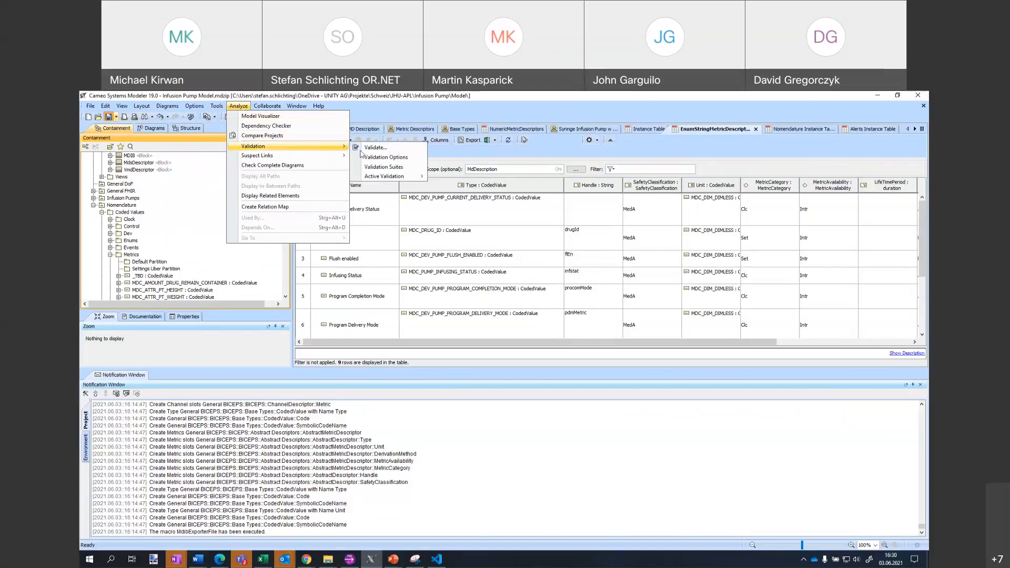
left_click(601, 153)
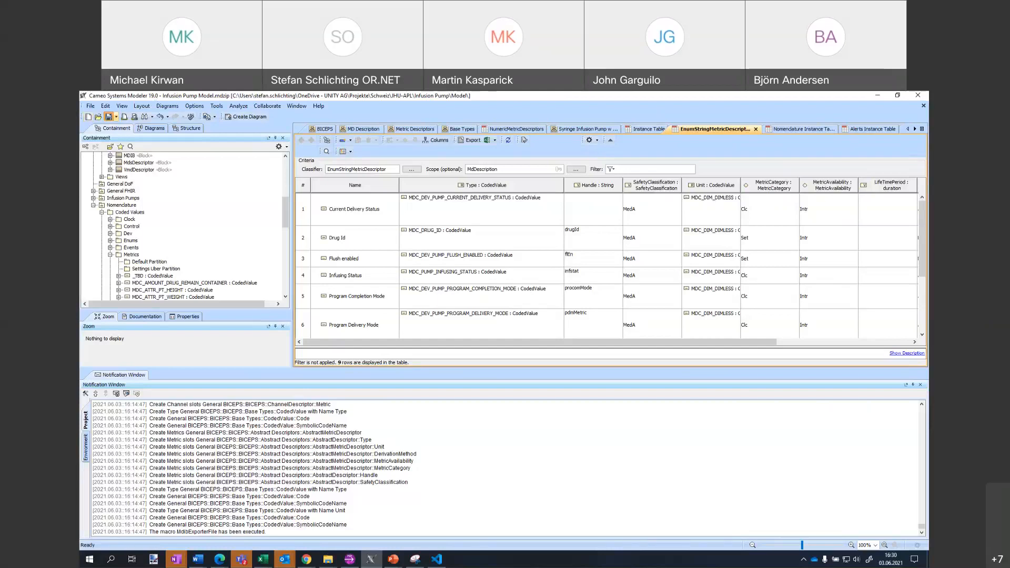
Step: Show the exported metric descriptors of ExportMdib.xml in a maximized Visual Studio Code window and return to Cameo Systems Modeler
key("alt+Tab")
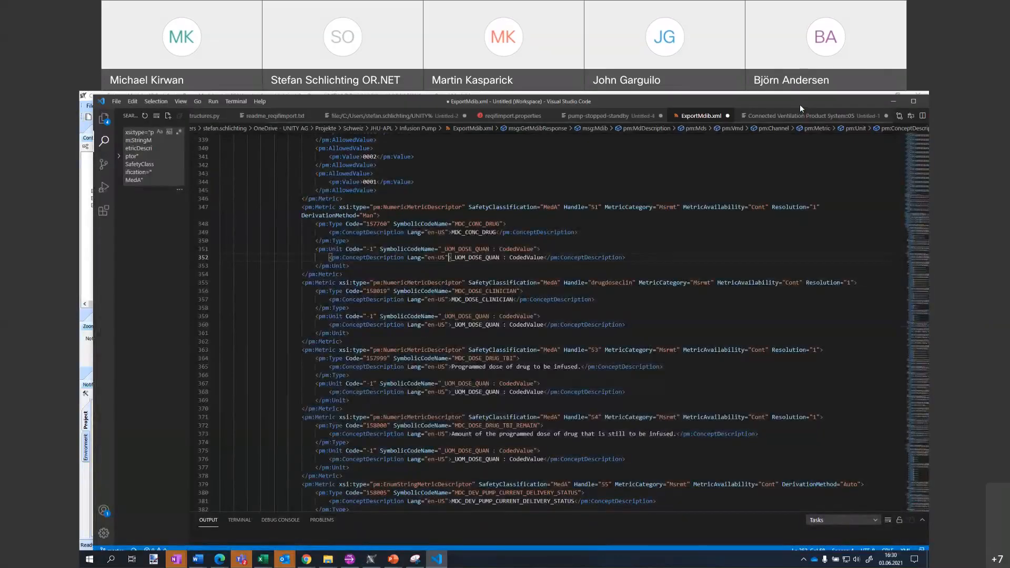
double_click(800, 104)
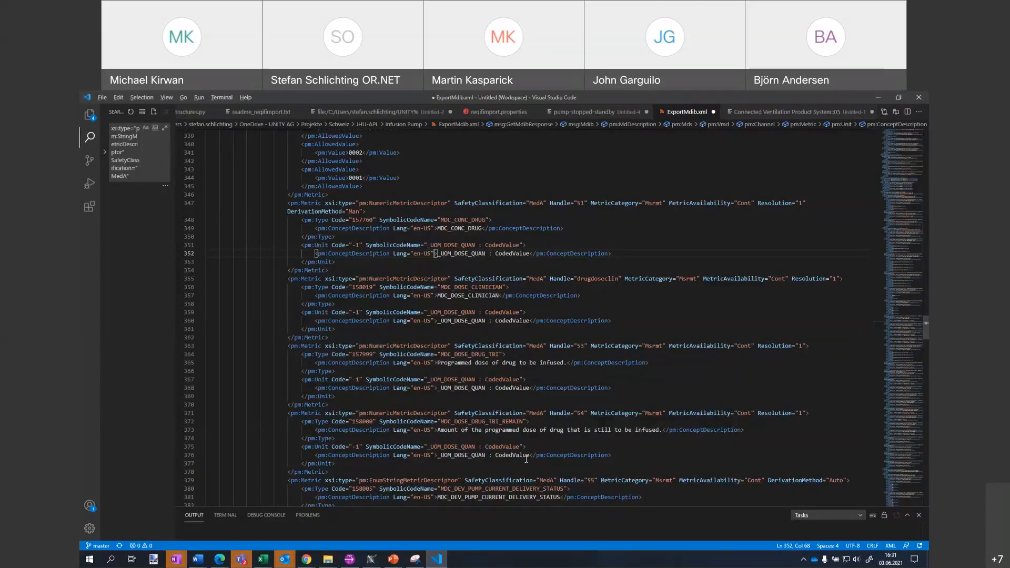
key("alt+Tab")
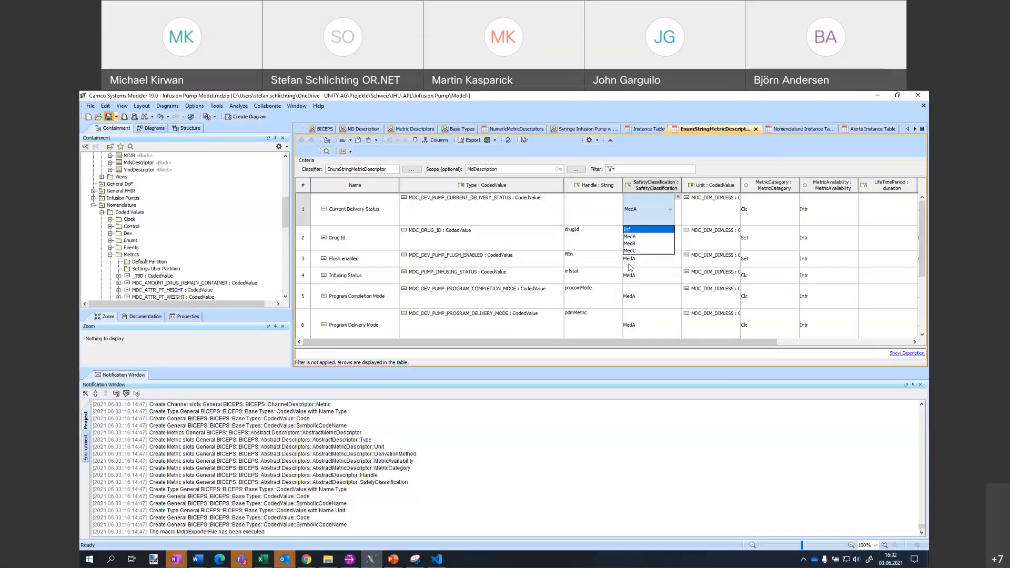
Step: Check the selectable SafetyClassification, MetricAvailability and MetricCategory values for Current Delivery Status in the instance table without changing them
left_click(604, 209)
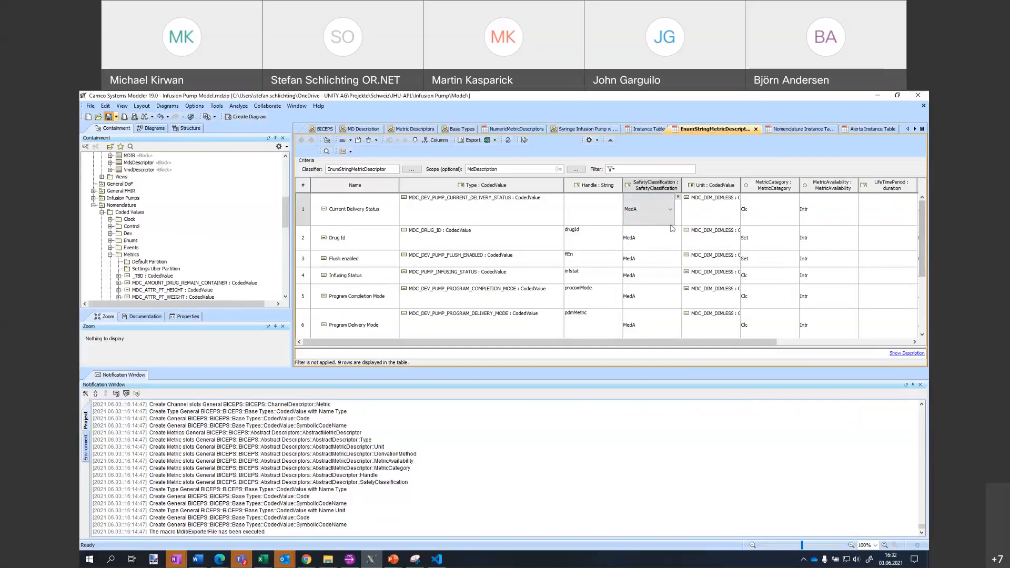
left_click(834, 219)
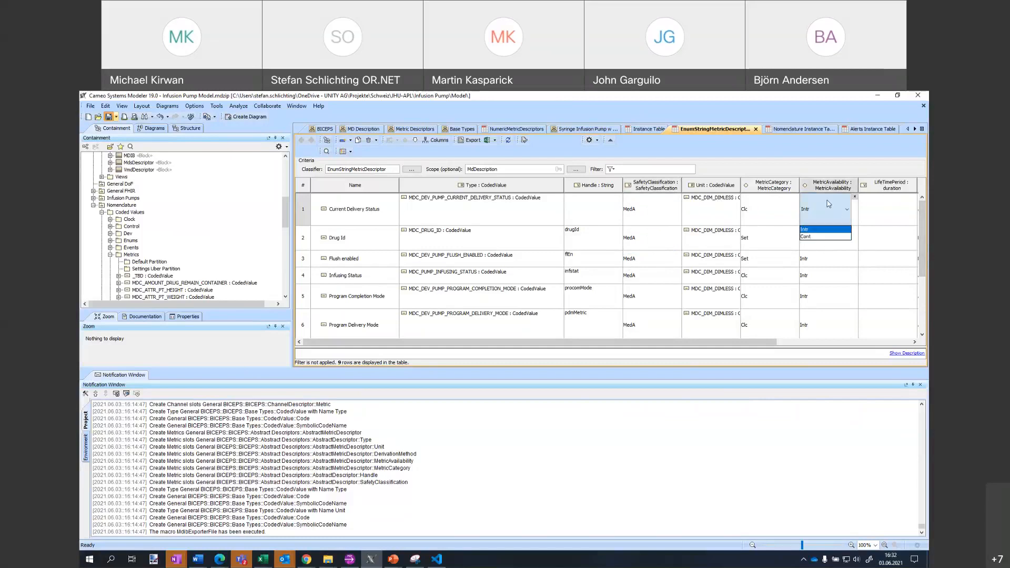
left_click(781, 209)
left_click(781, 209)
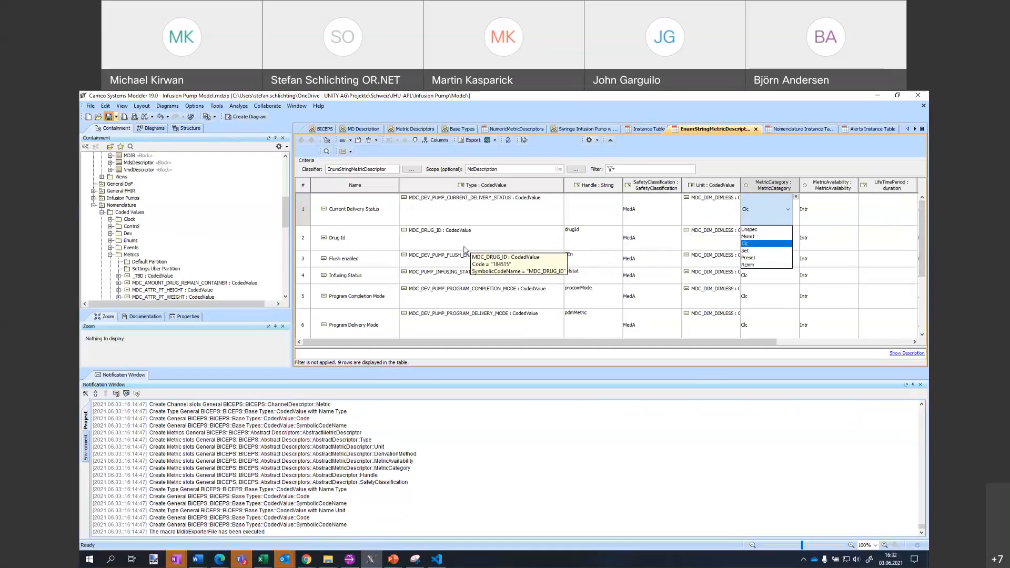
left_click(530, 210)
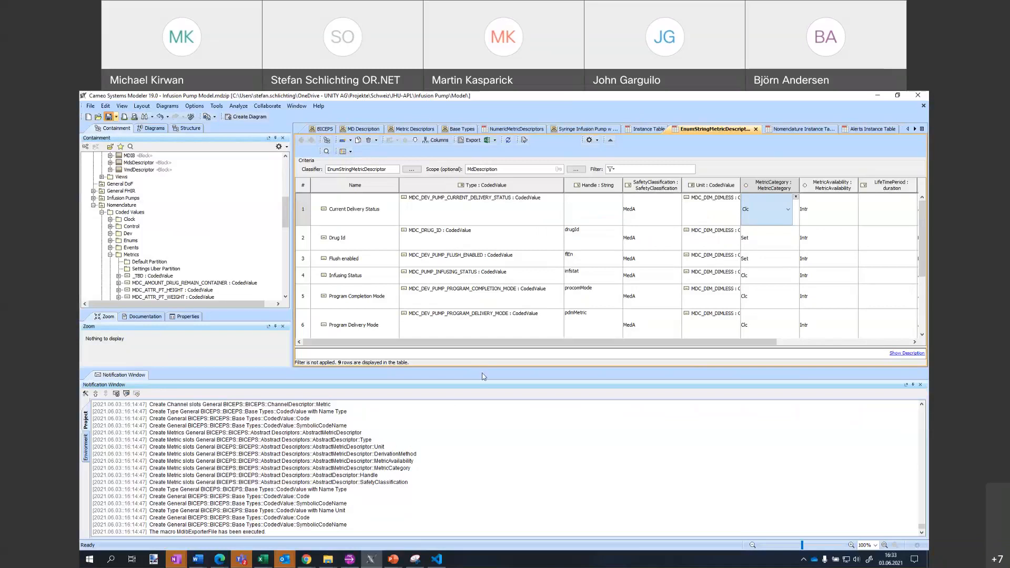
Step: Enlarge the work area above the notification window and open the Syringe Infusion Pump diagram at the Current Pump Fluid Flow metric
left_click_drag(484, 369, 489, 482)
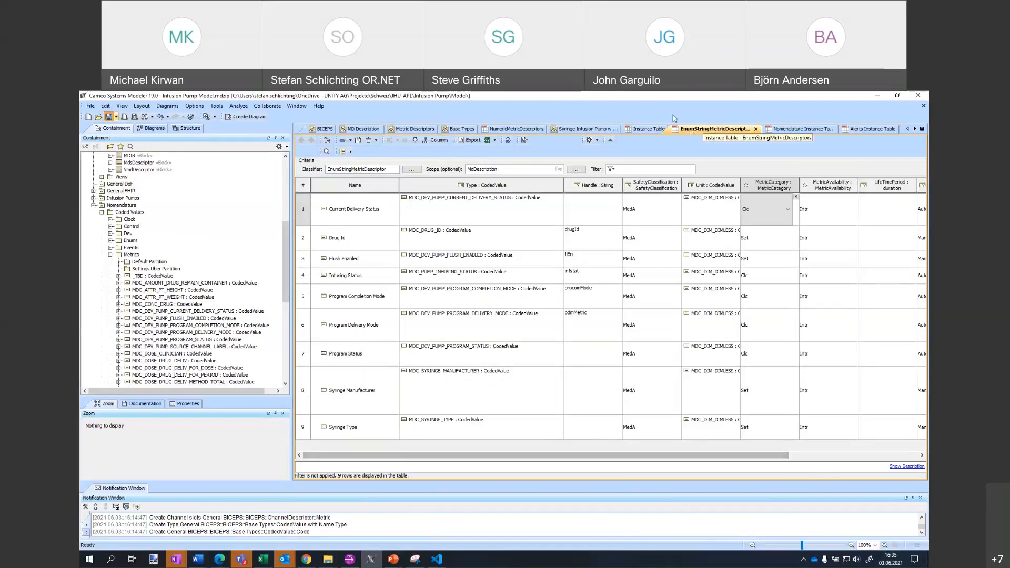
left_click(597, 131)
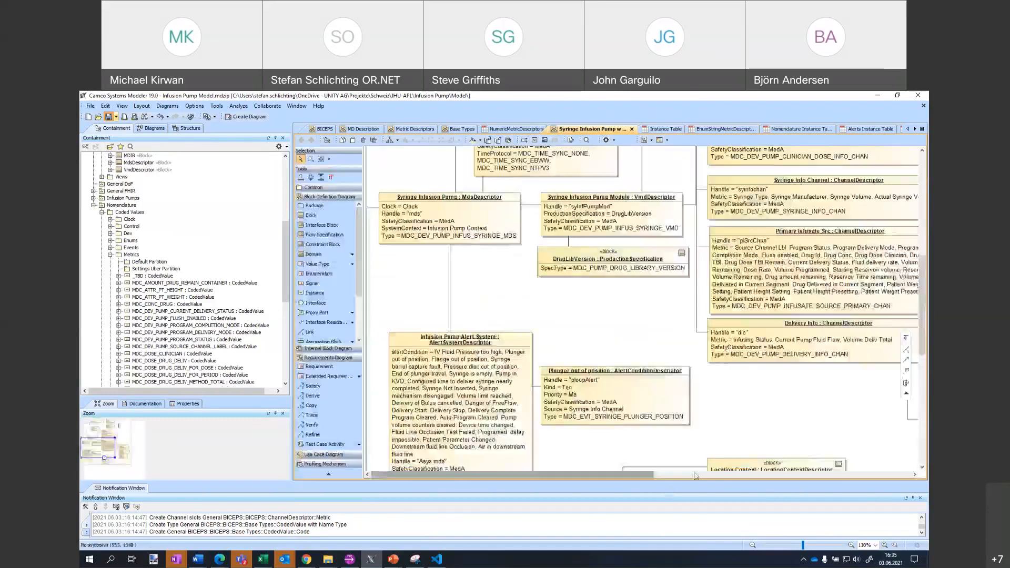
left_click(694, 475)
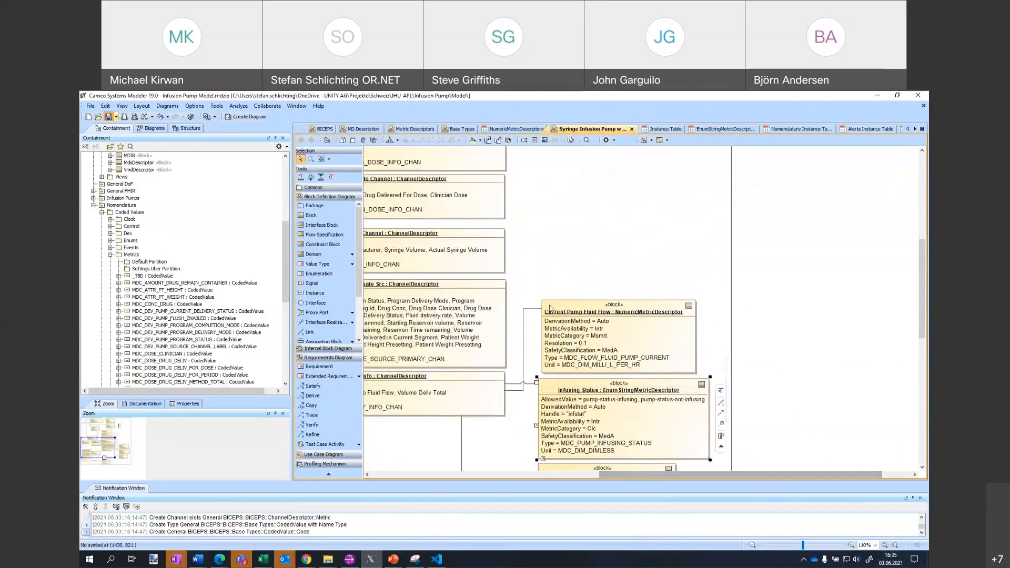
left_click(517, 348)
scroll(326, 278, "down", 1)
Step: Add an instance of NumericMetricDescriptor above Current Pump Fluid Flow, shift it slightly right and name it SpO2
left_click(315, 282)
left_click(548, 231)
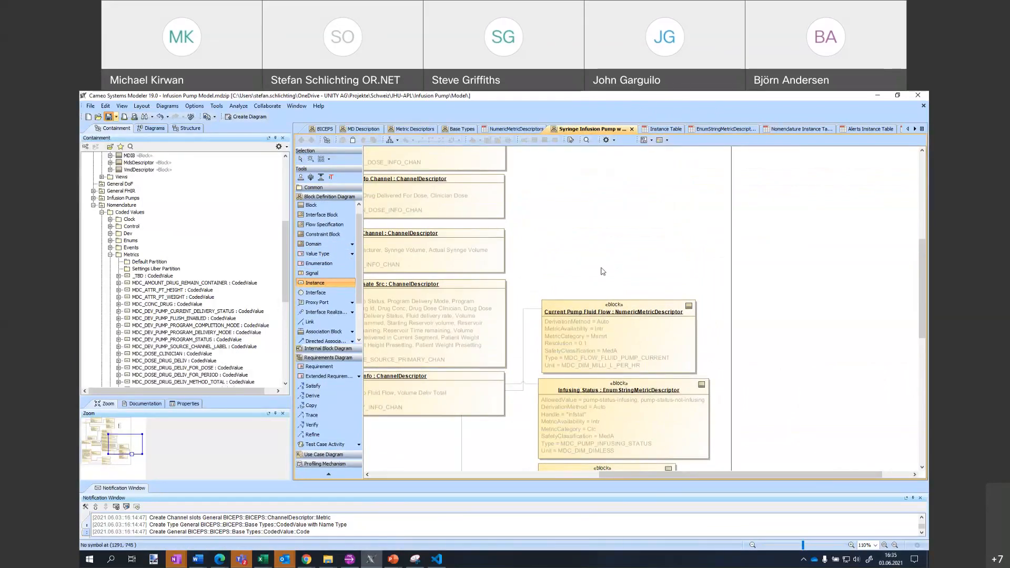
left_click(609, 343)
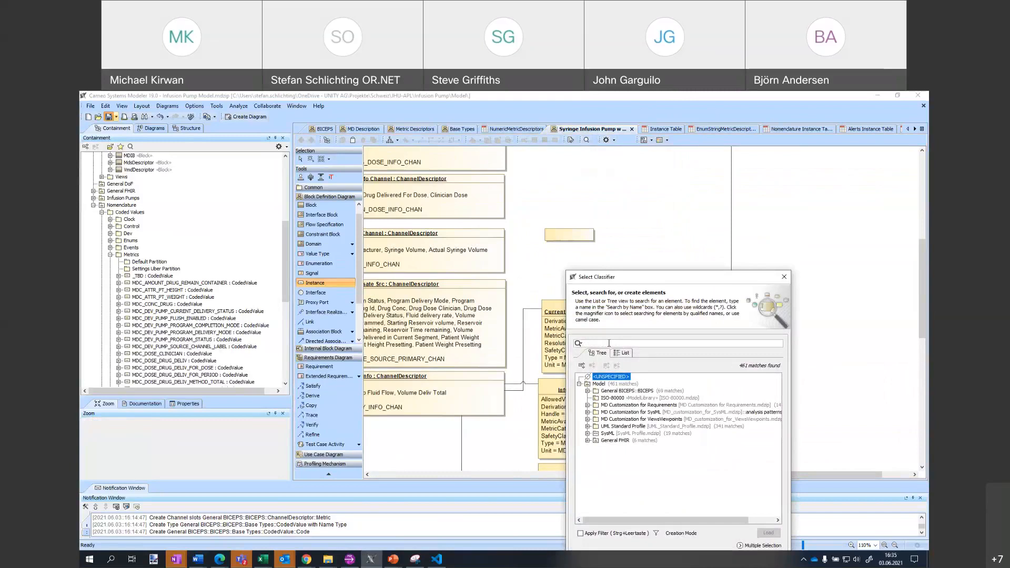
type("Numeric")
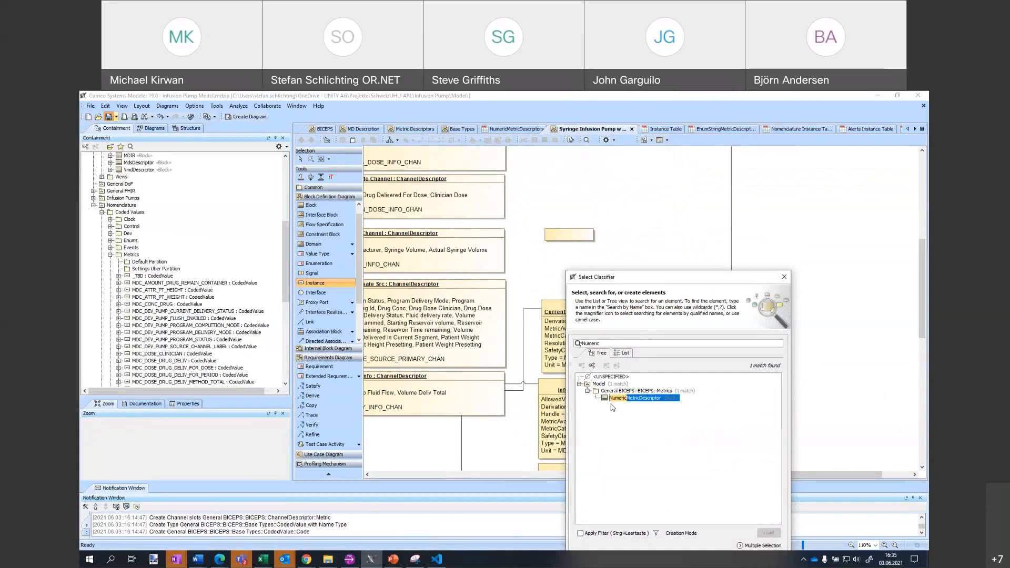
key("ctrl+a")
key("Return")
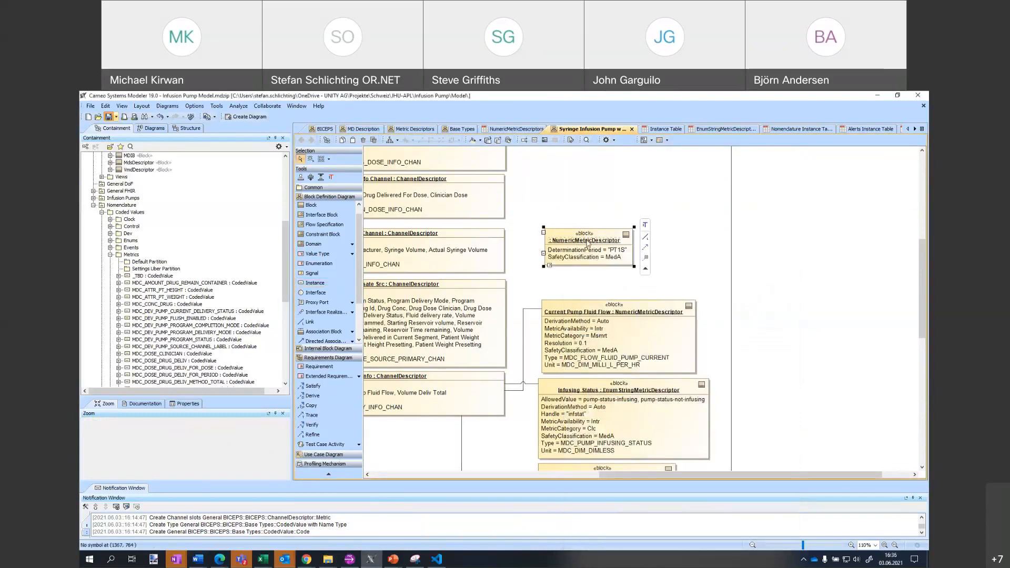
left_click_drag(629, 232, 611, 237)
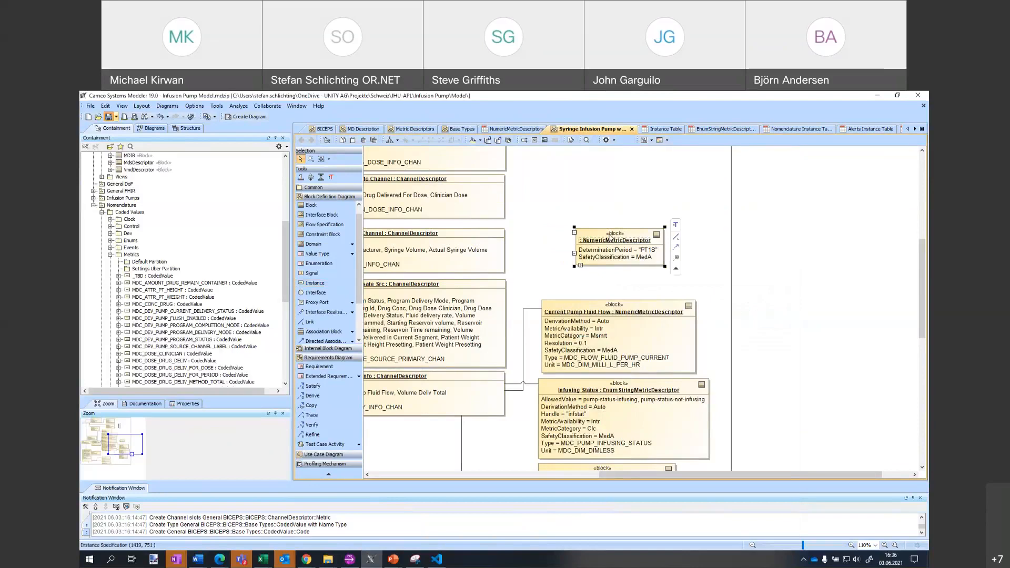
type("SpO2")
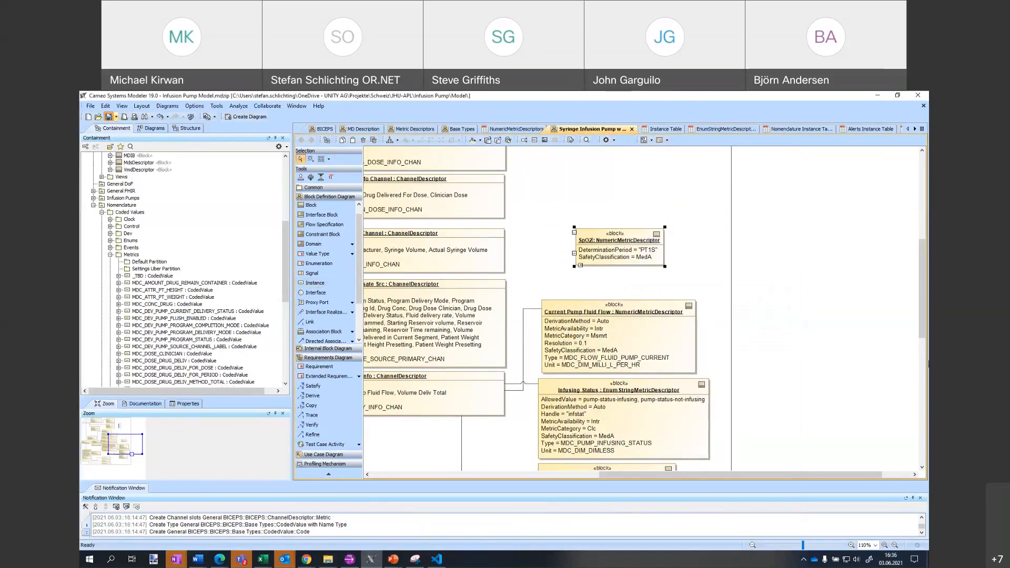
Step: Duplicate the _TBD coded value in the Metrics package of the nomenclature and name the copy SpO2
left_click(662, 210)
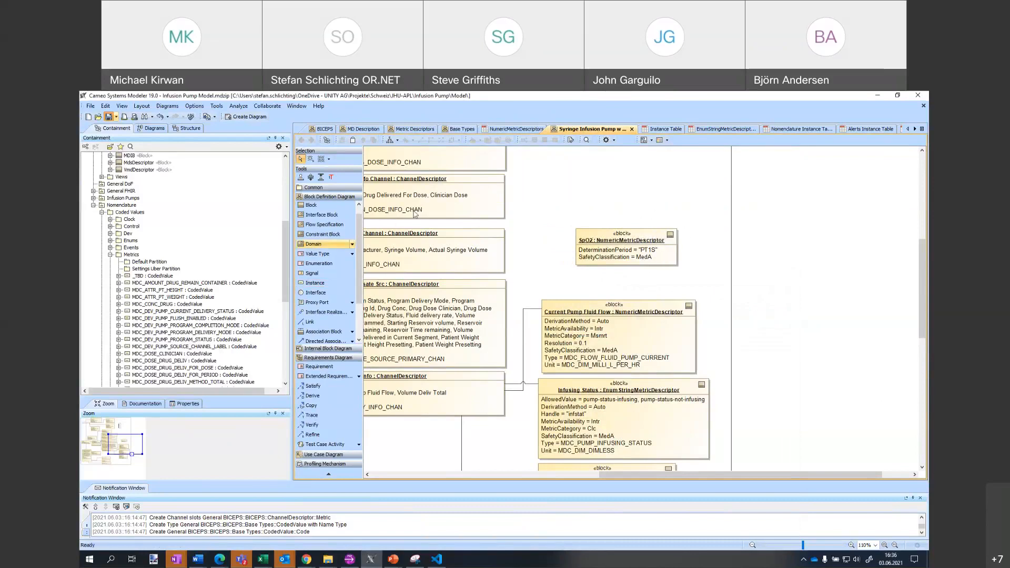
mouse_move(285, 224)
left_mouse_down()
mouse_move(272, 313)
mouse_move(270, 231)
left_mouse_up()
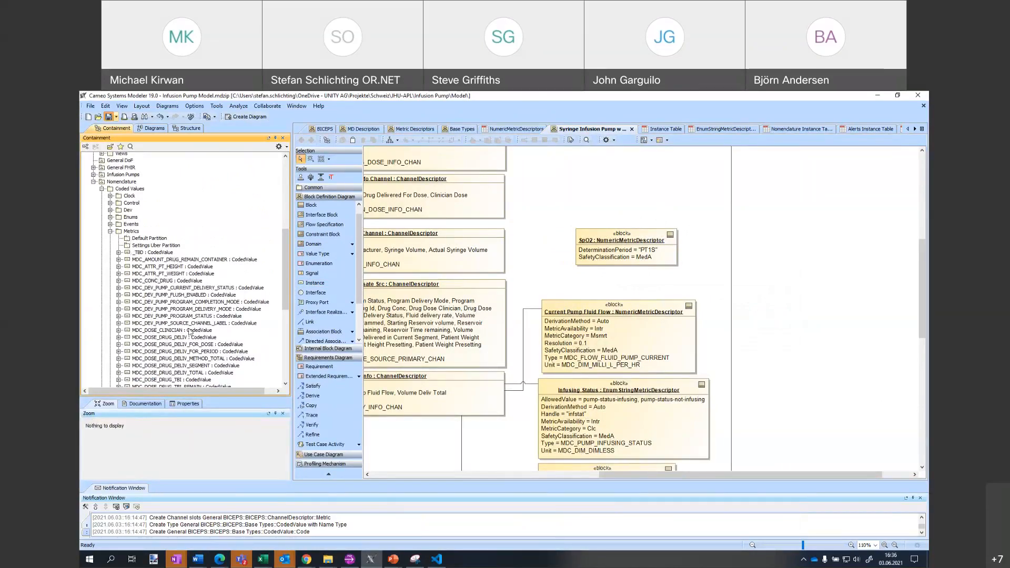
scroll(137, 278, "down", 3)
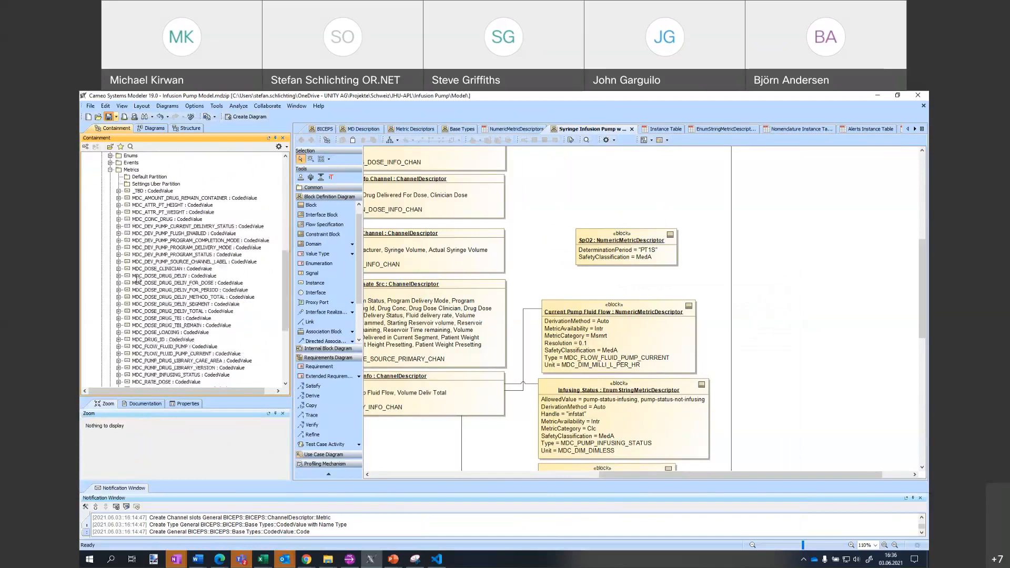
scroll(138, 277, "down", 2)
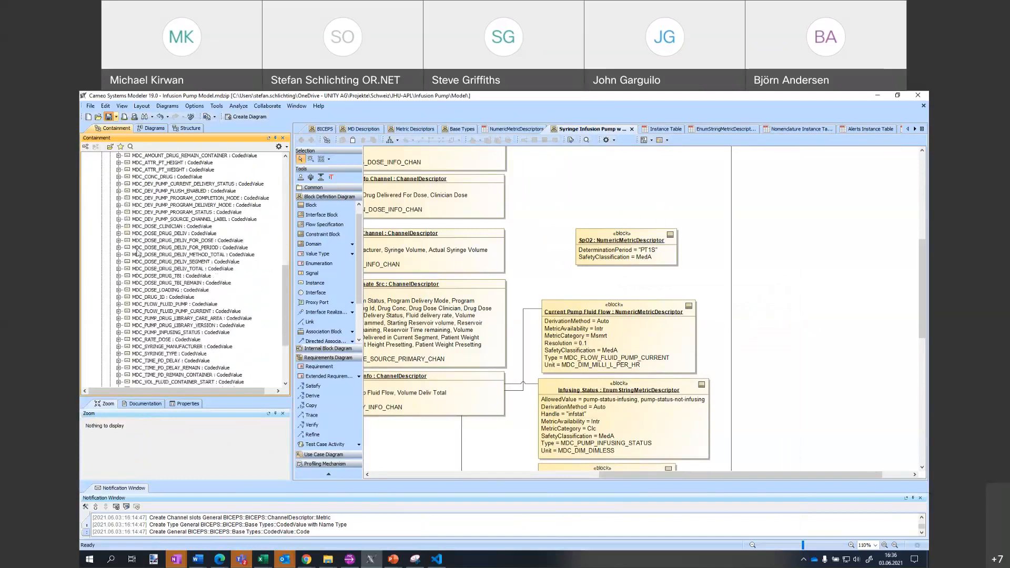
scroll(156, 332, "up", 4)
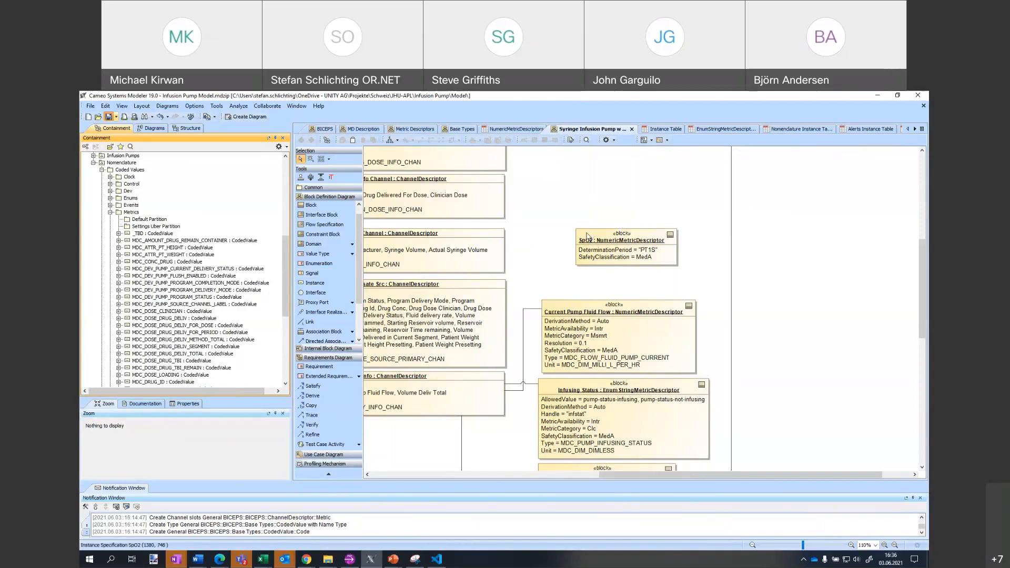
left_click(141, 234)
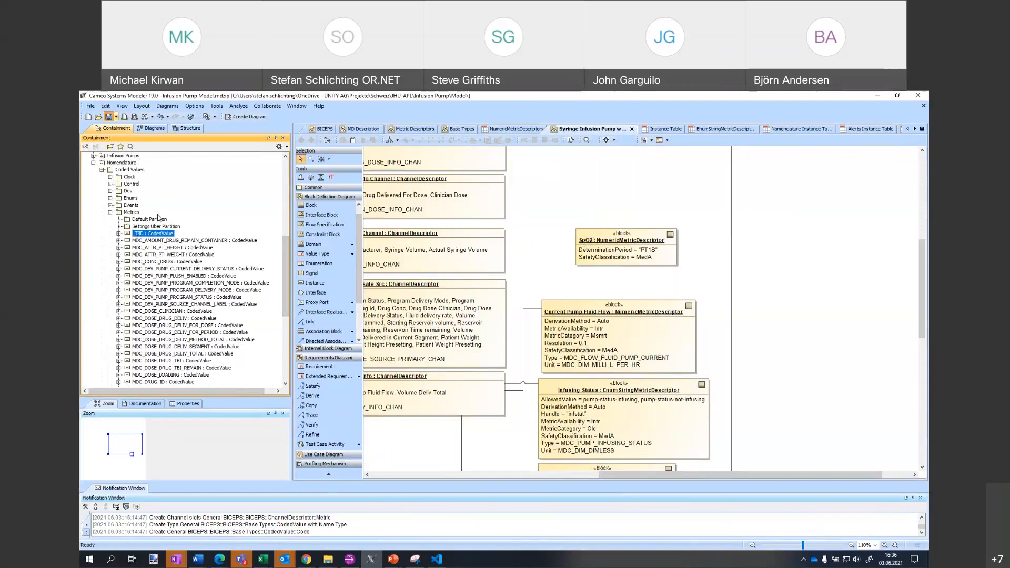
key("ctrl+d")
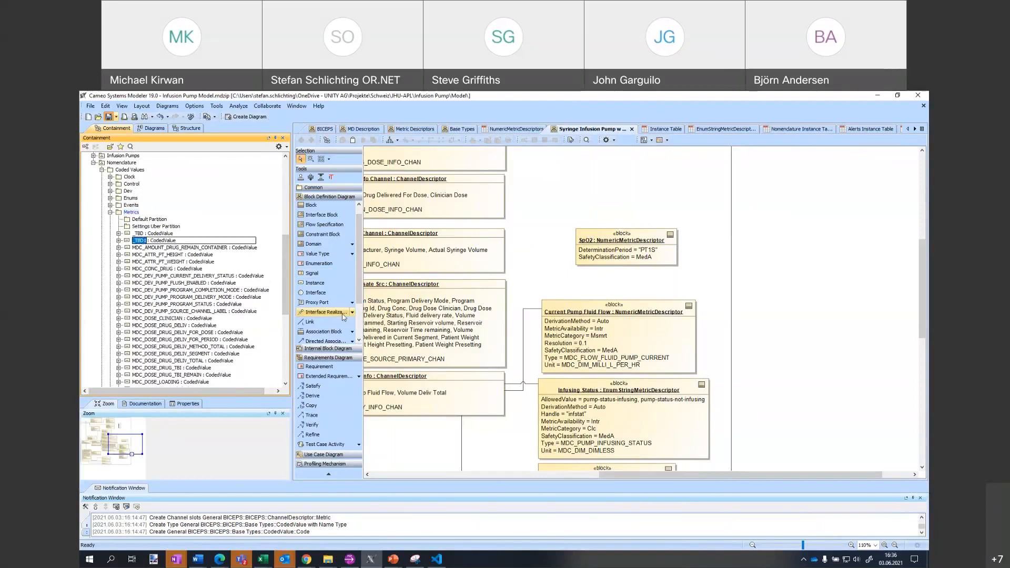
type("SpO2")
key("Return")
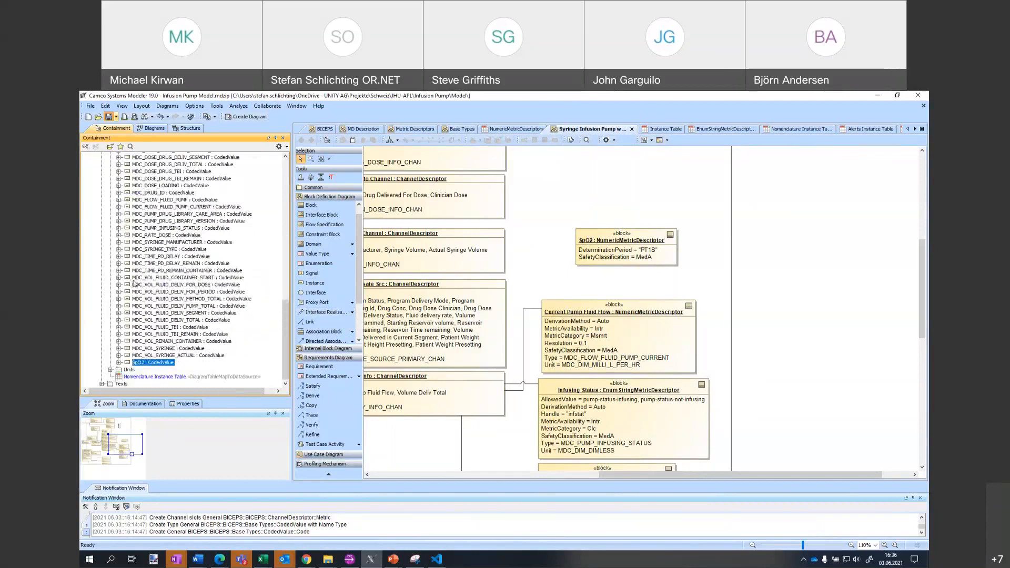
Step: Set the SymbolicCodeName of the new SpO2 coded value to REF_ID
left_click(119, 362)
left_click(156, 362)
key("F2")
type("REF_ID")
key("Return")
left_click(152, 355)
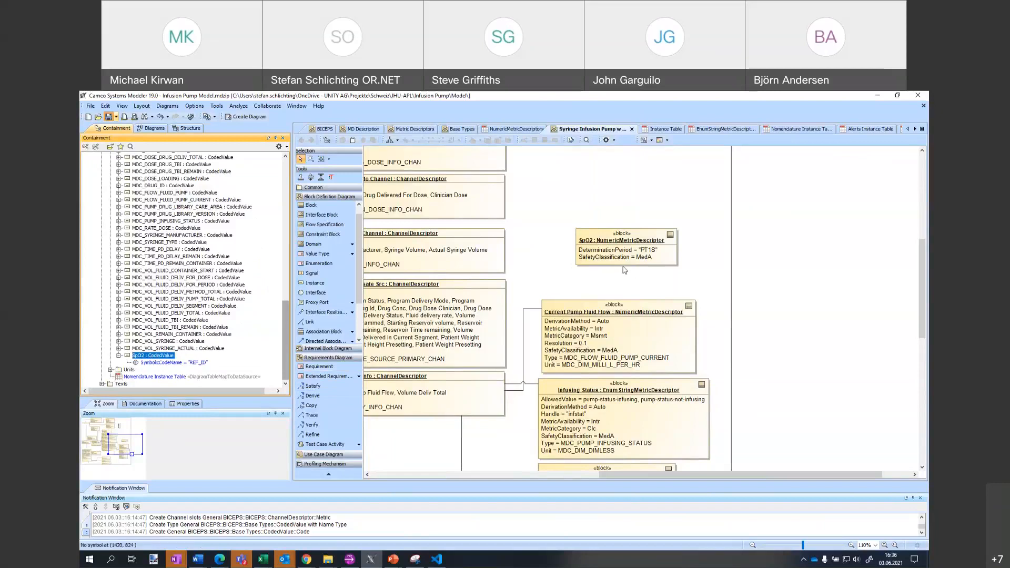
Step: Open the slots of the SpO2 metric instance and create the values Handle "sadf" and Resolution 0.1
left_click(656, 236)
double_click(657, 237)
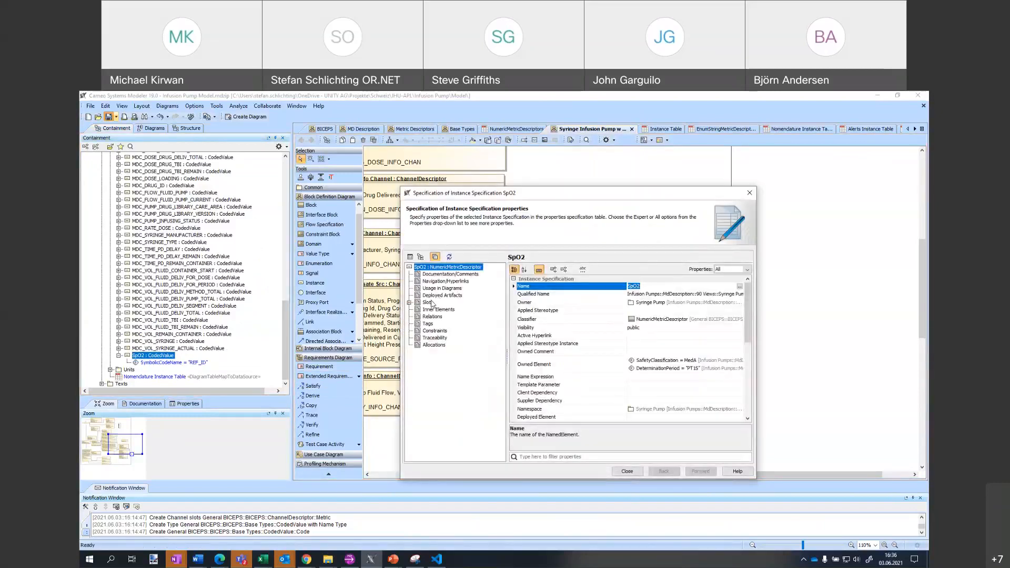
left_click(428, 302)
left_click(539, 300)
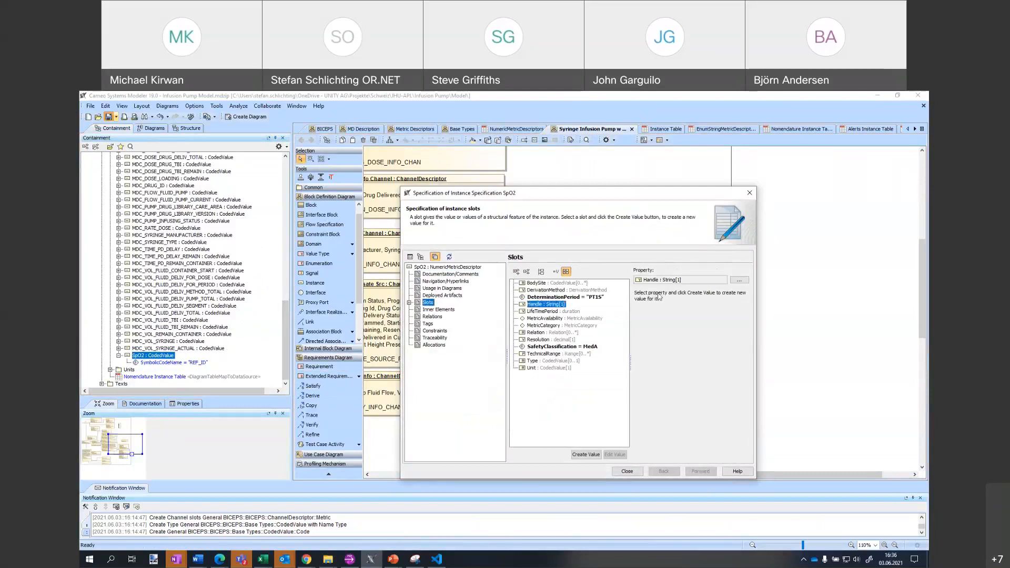
left_click(584, 454)
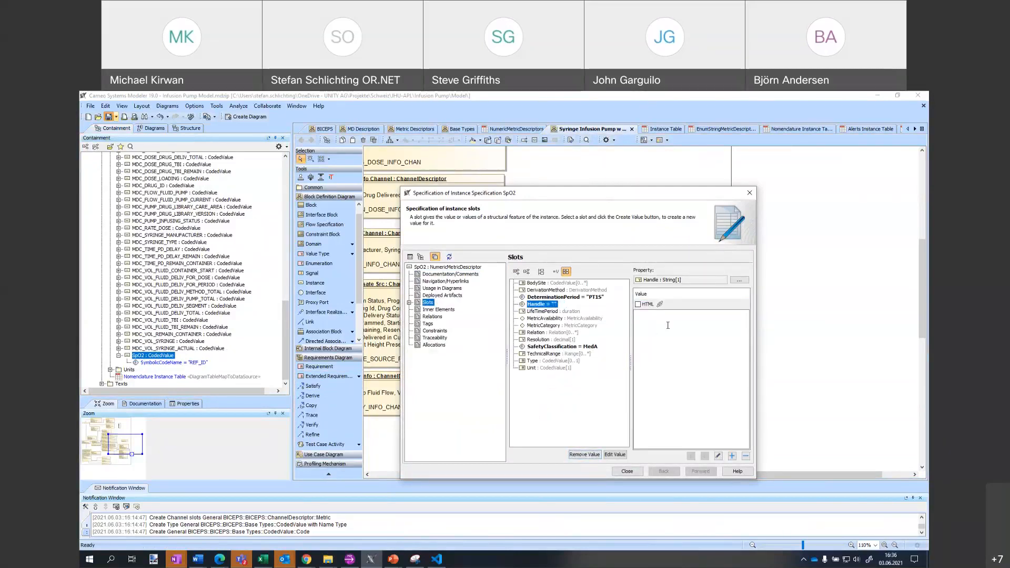
left_click(537, 340)
left_click(583, 454)
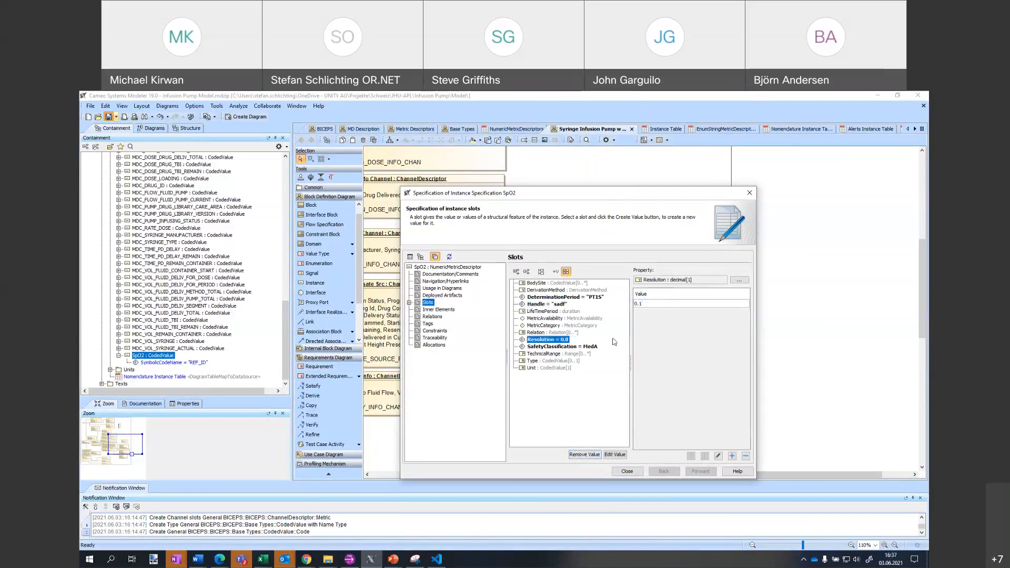
Step: Create the Type value of the SpO2 metric and assign the SpO2 coded value from the Metrics nomenclature
left_click(533, 362)
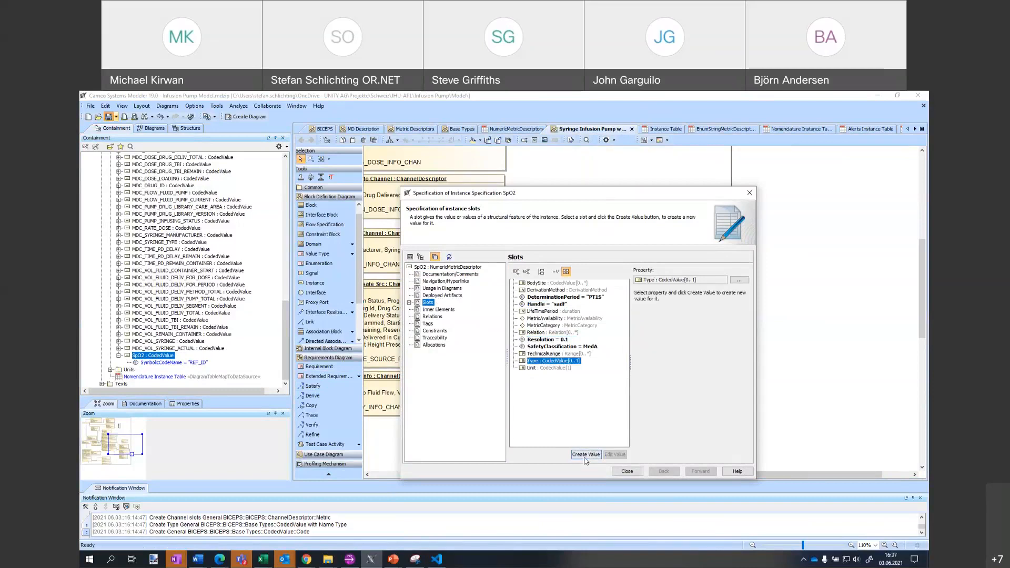
left_click(584, 455)
type("SpO2")
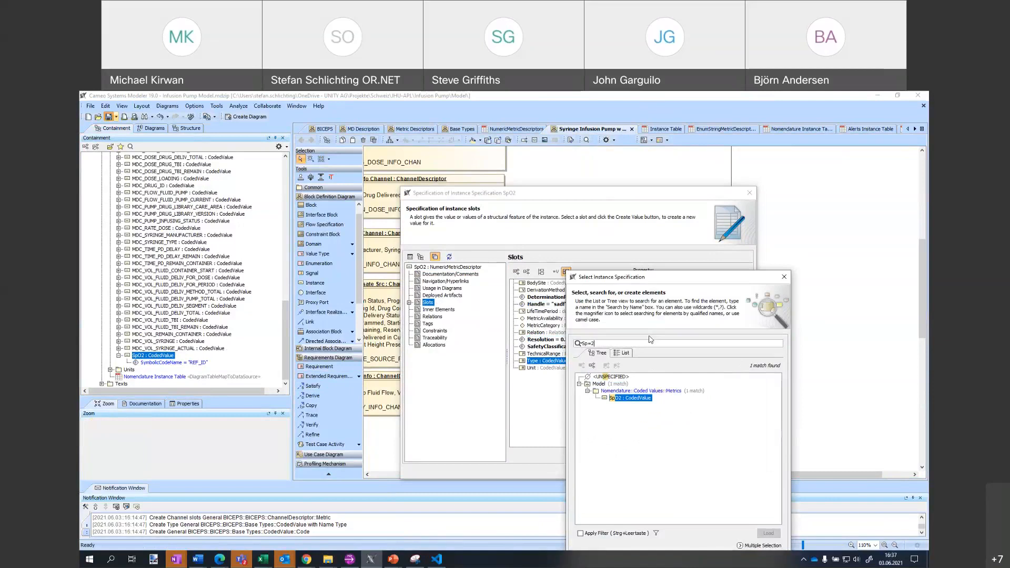
type("0")
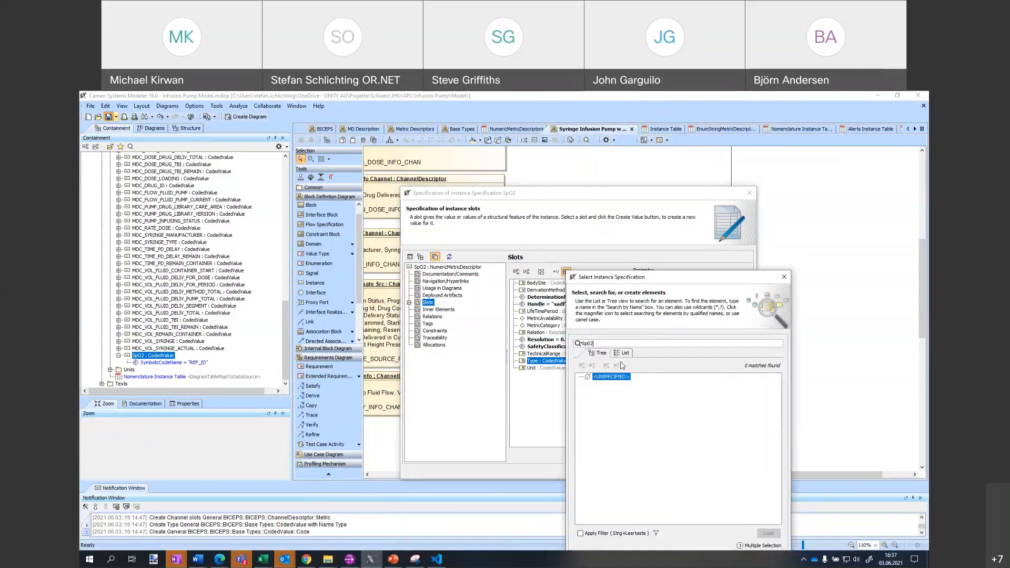
key("ctrl+a")
type("s")
left_click(632, 457)
double_click(628, 457)
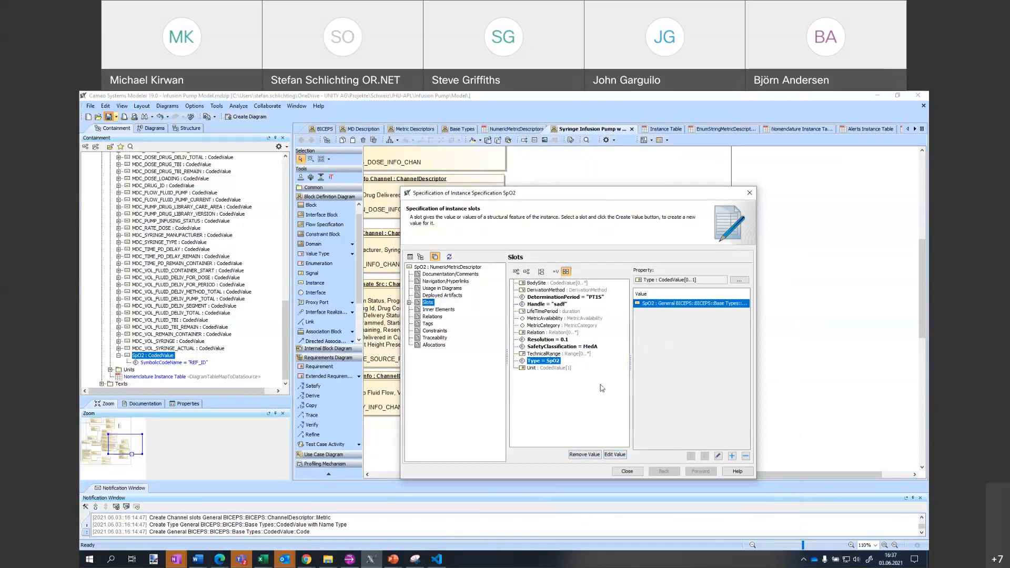
Step: Create the Unit value of the SpO2 metric and assign the coded value MDC_DIM_MIN
key("Down")
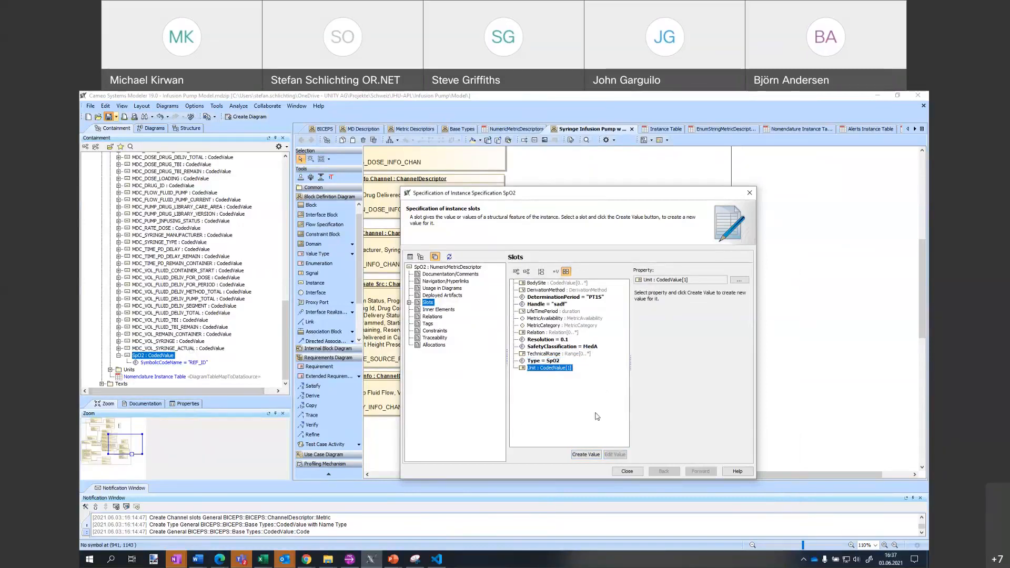
left_click(585, 454)
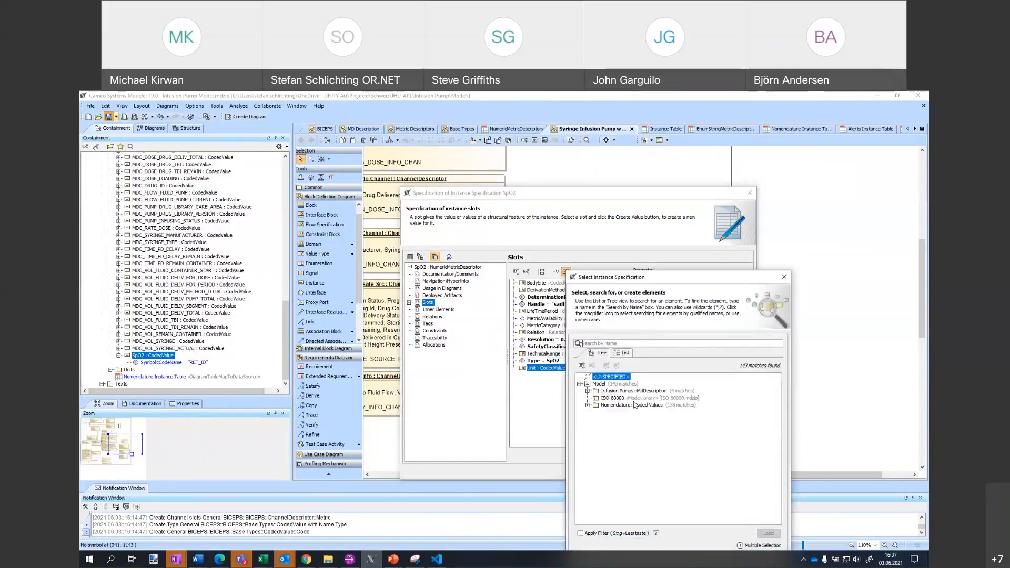
type("MDC")
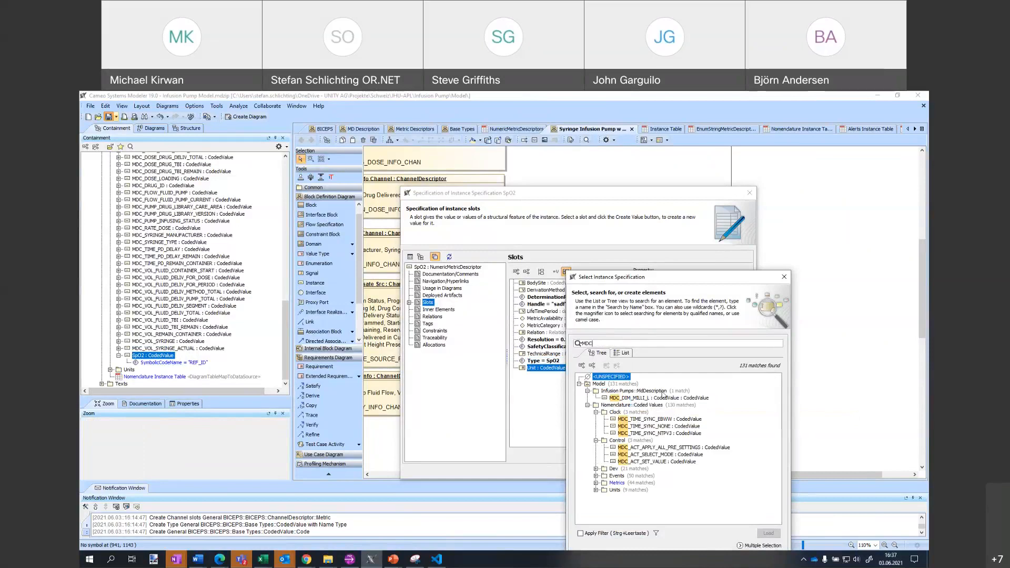
key("ctrl+a")
type("Perc")
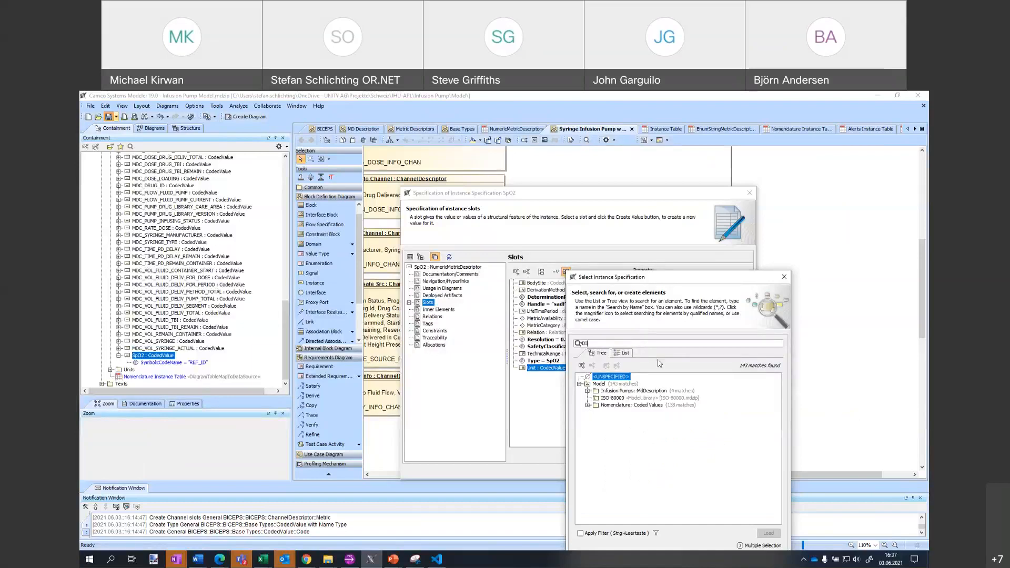
type("M")
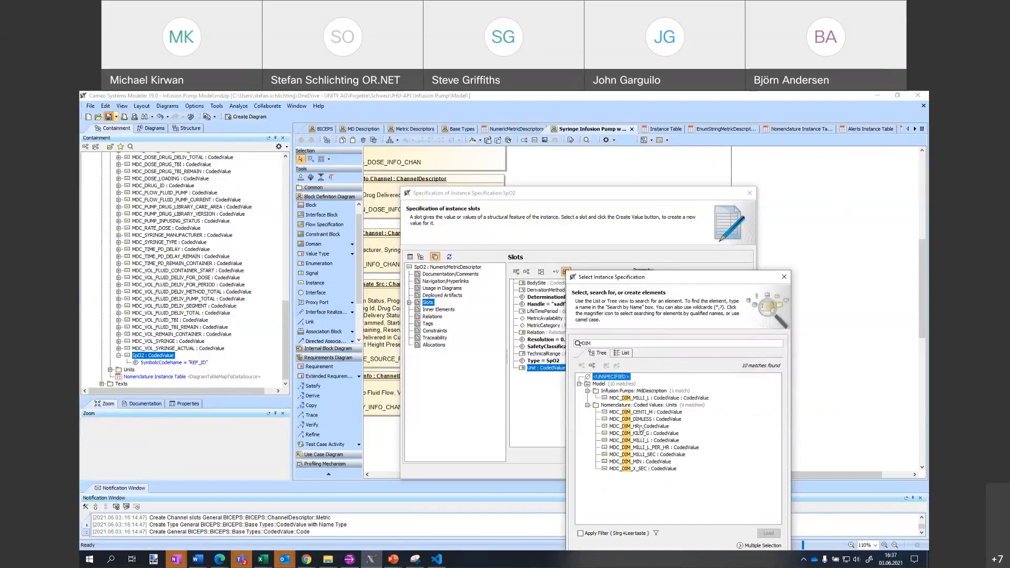
double_click(629, 461)
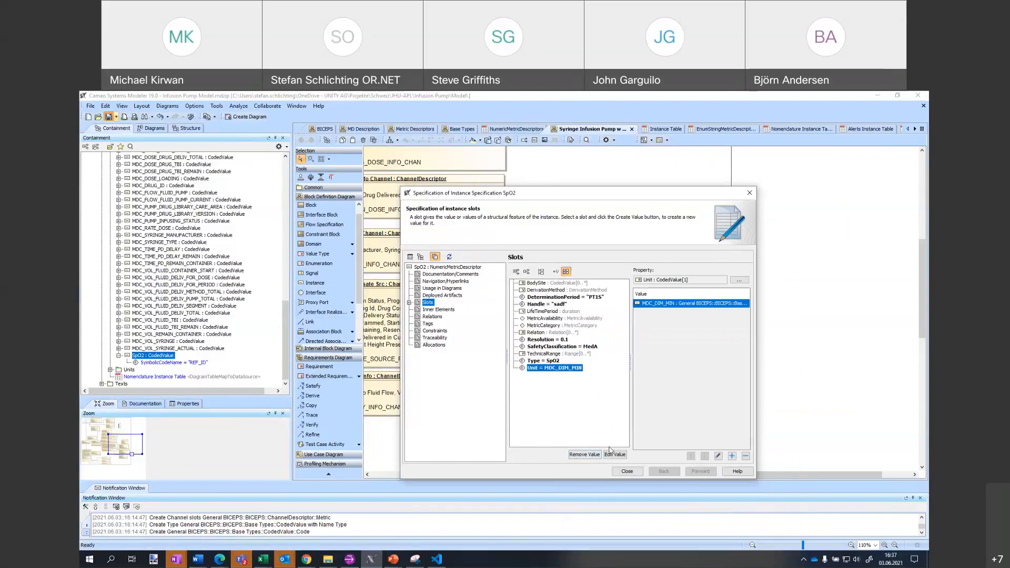
Step: Set the SpO2 metric's MetricAvailability to Cont and close its specification
left_click(557, 319)
left_click(585, 455)
left_click(673, 304)
left_click(655, 319)
left_click(627, 471)
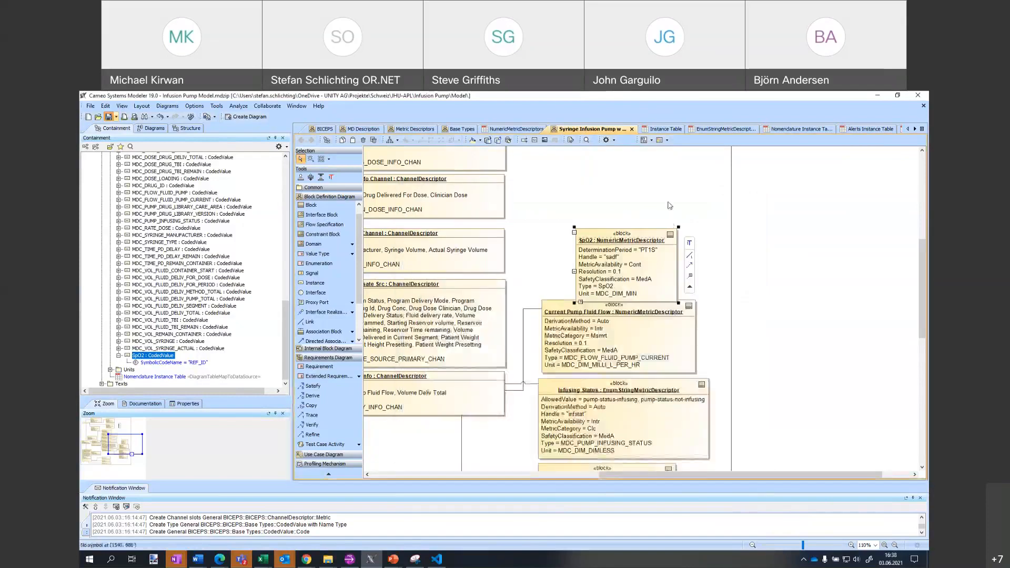
Step: Move the SpO2 block up in the diagram and link it to the SOURCE_PRIMARY_CHAN channel with a Metric slot
left_click_drag(653, 241, 656, 200)
left_click_drag(634, 252, 496, 308)
left_click(515, 421)
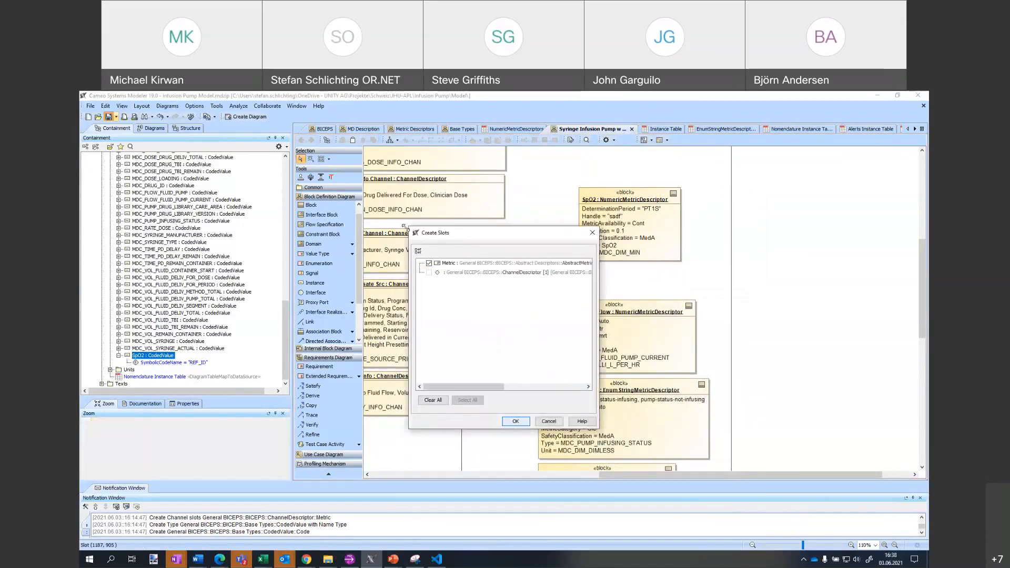
left_click(516, 420)
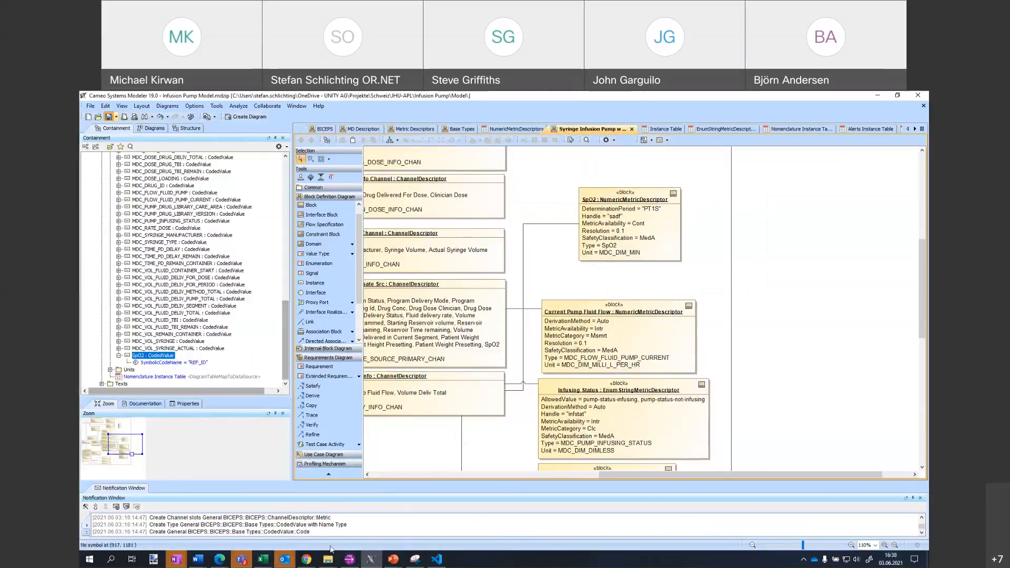
Step: Run the MdibExporterFile macro to export the model with the SpO2 metric
left_click(375, 530)
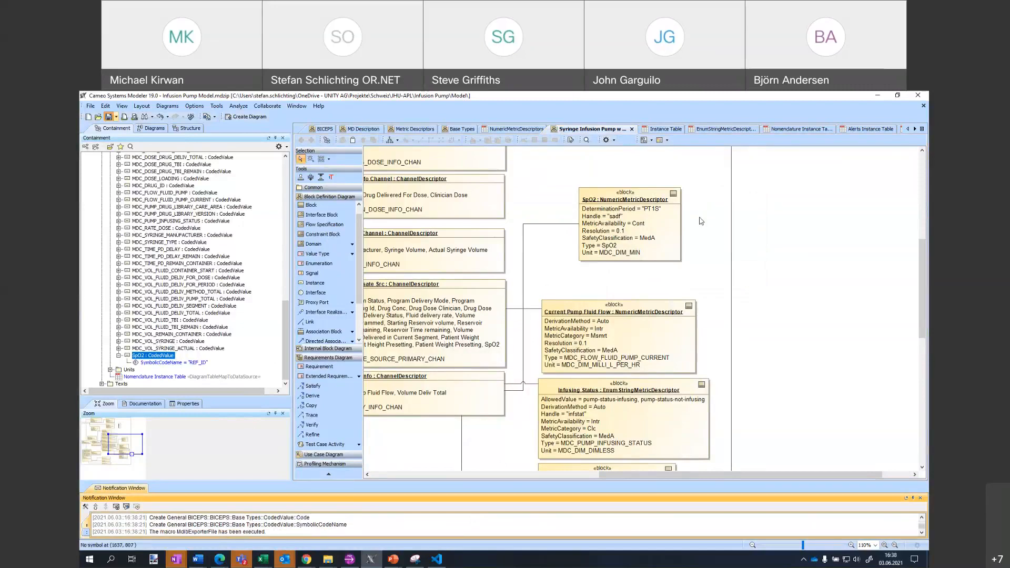
left_click(622, 284)
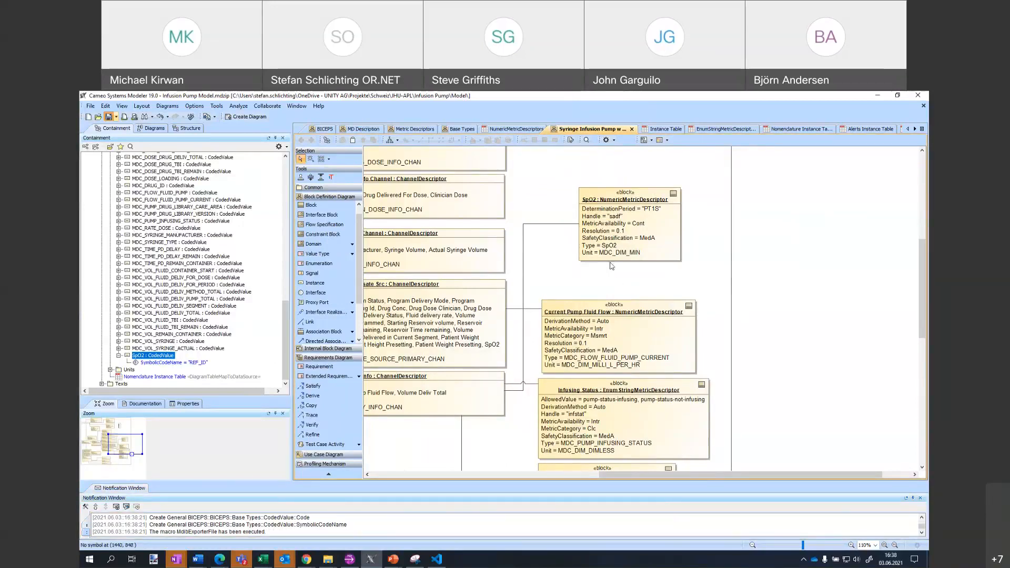
Step: Set the SpO2 metric's DeterminationPeriod to the malformed duration P111111S27634576 and close its specification
double_click(615, 213)
left_click(574, 297)
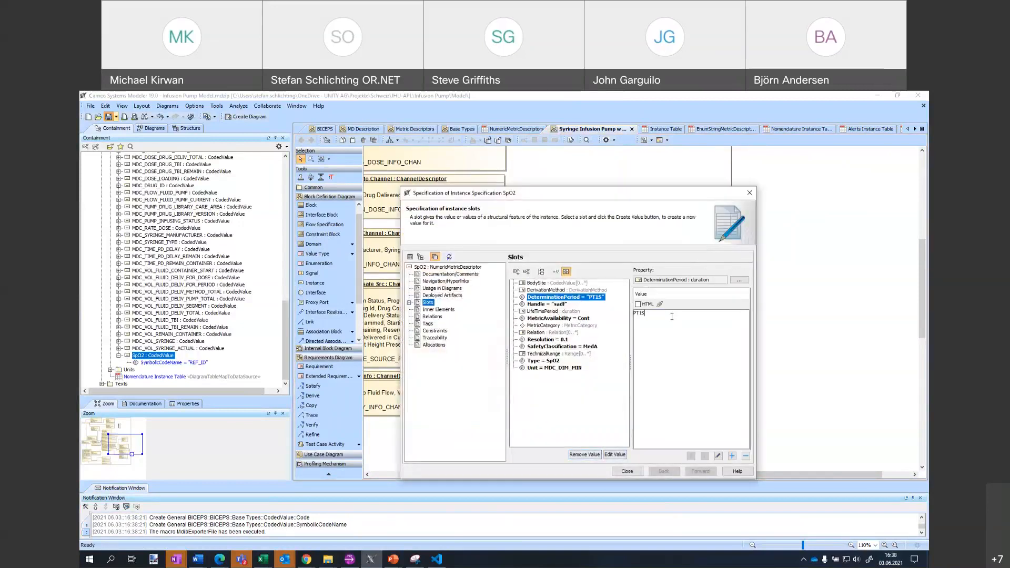
type("7634576")
left_click(640, 314)
type("11111")
key("BackSpace")
left_click(625, 471)
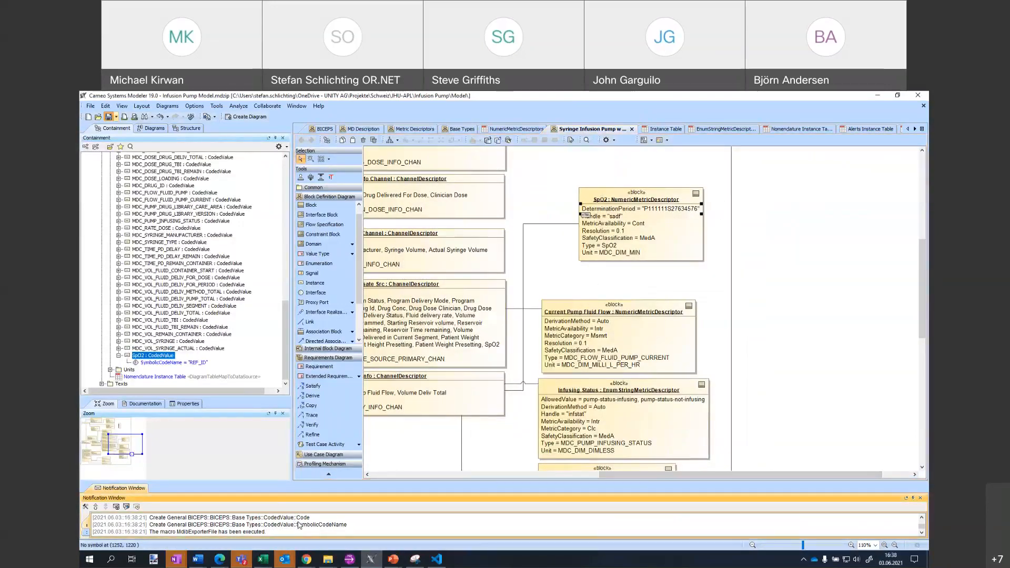
Step: Switch to Visual Studio Code, reload ExportMdib.xml from disk with Revert File and show the exported SpO2 metric
left_click(434, 562)
left_click(504, 252)
key("alt+space")
key("Escape")
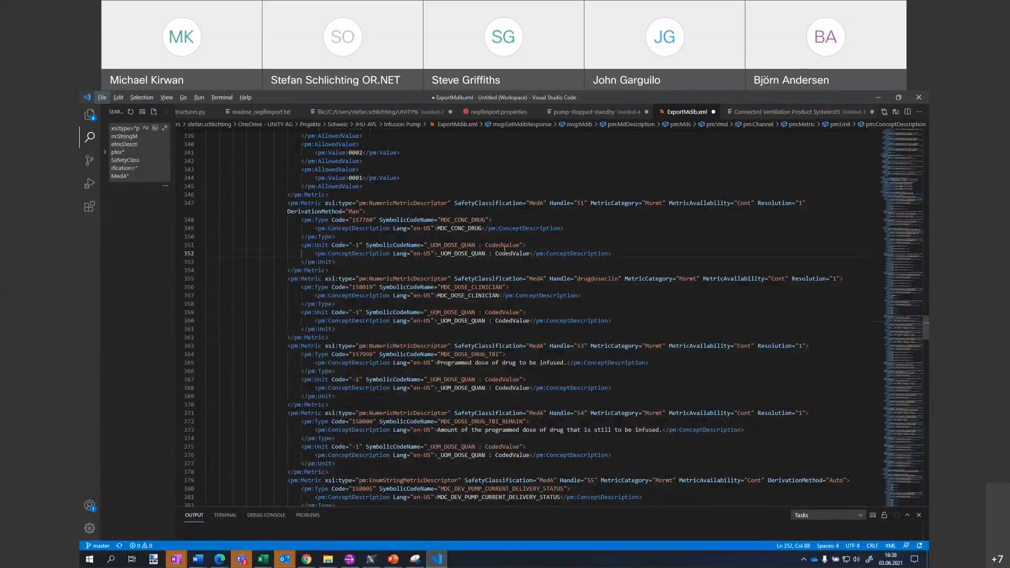
left_click(555, 195)
key("ctrl+shift+p")
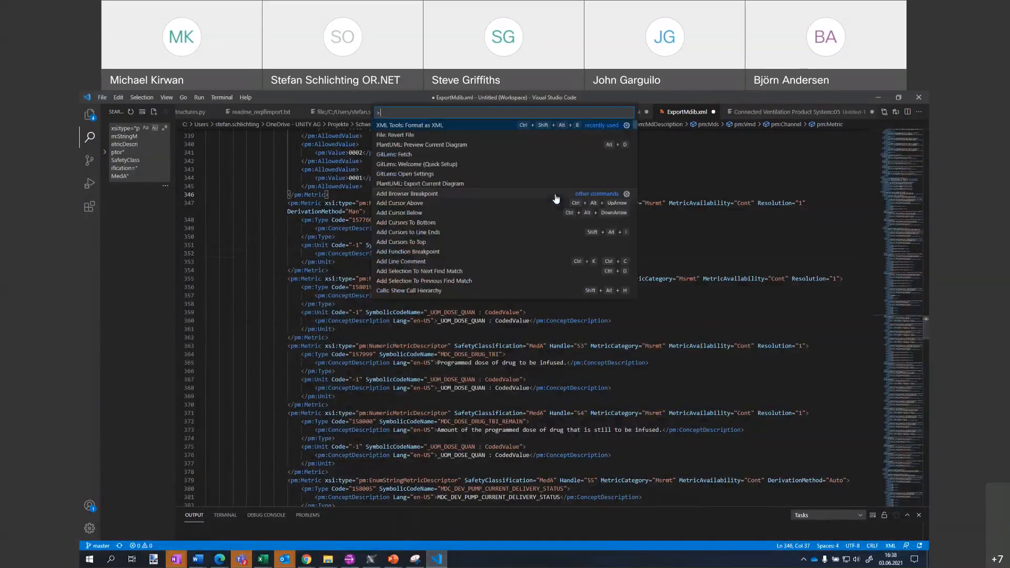
left_click(467, 135)
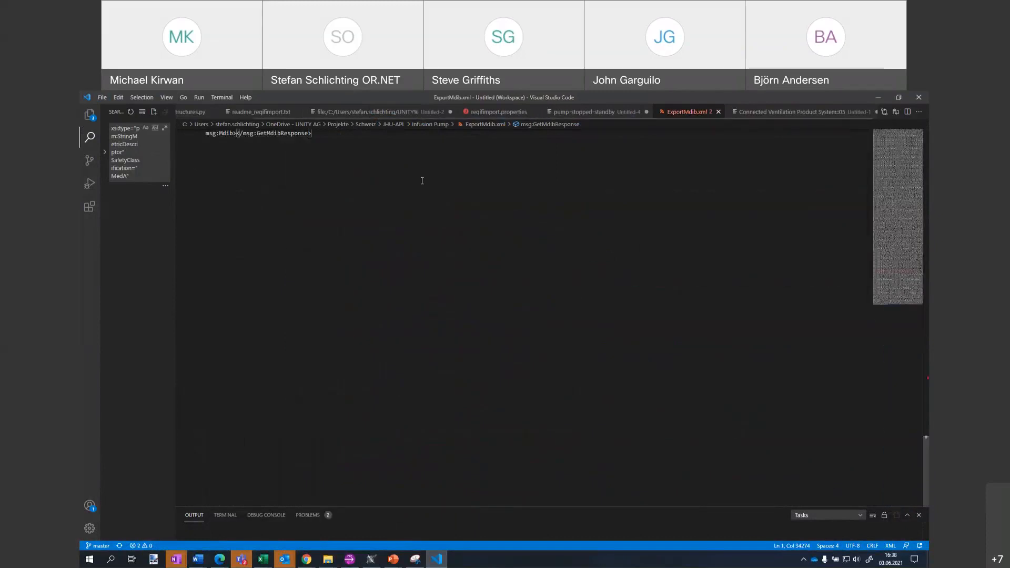
key("alt+z")
scroll(423, 180, "up", 3)
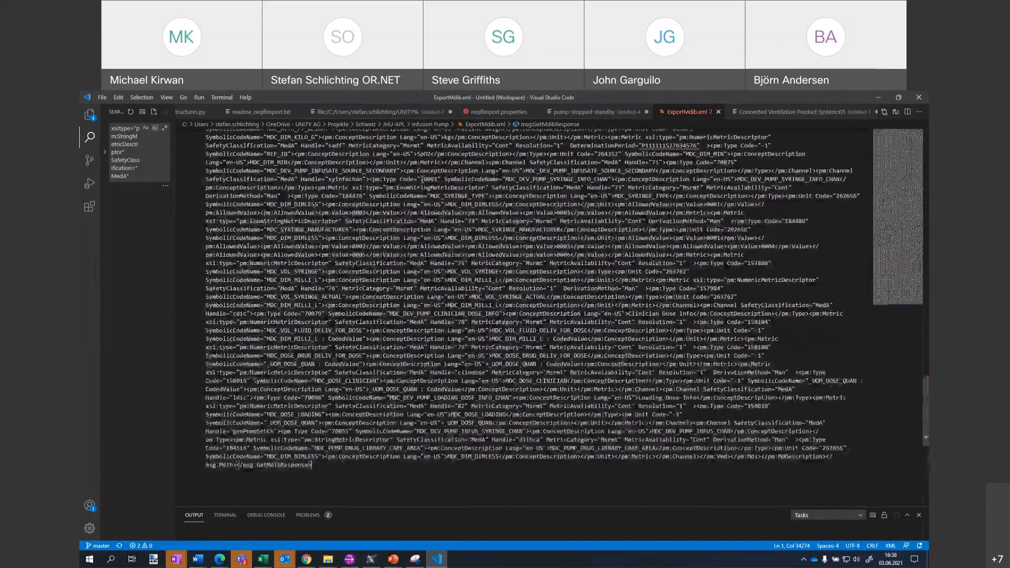
key("alt+g")
key("Escape")
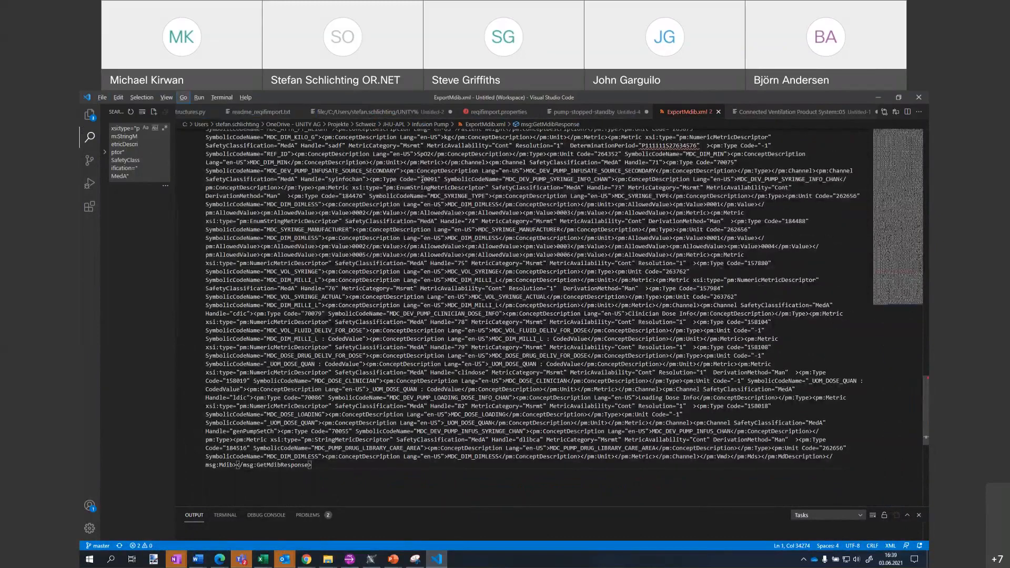
Step: Format the ExportMdib.xml document and highlight the exported SpO2 metric with its invalid DeterminationPeriod
key("shift+alt+f")
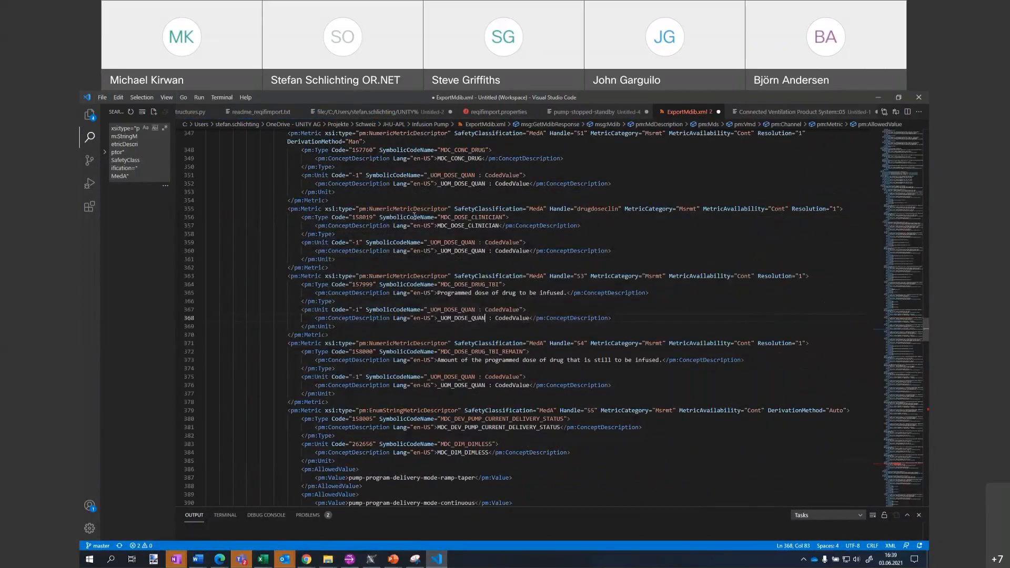
scroll(414, 216, "down", 20)
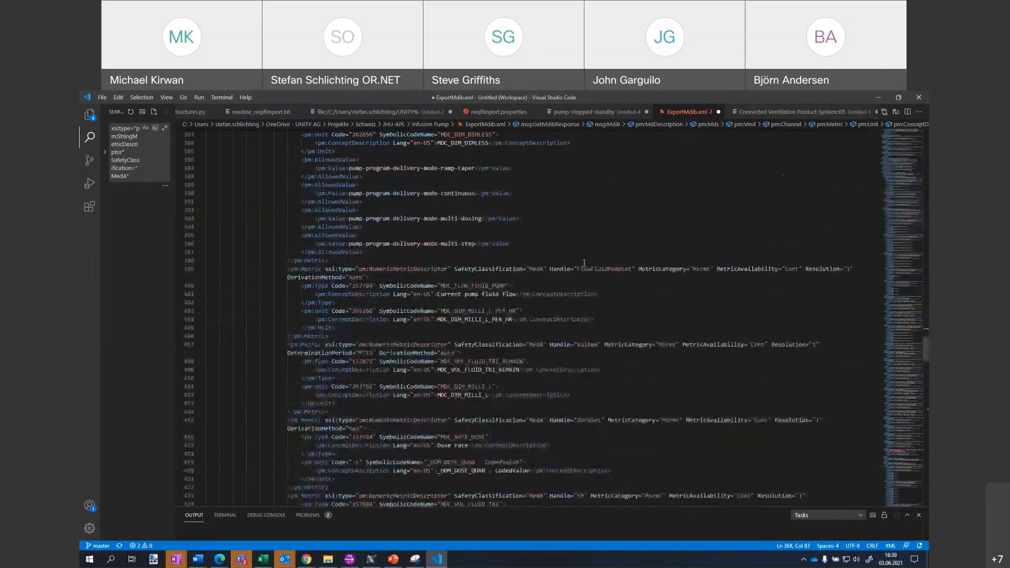
scroll(576, 268, "down", 3)
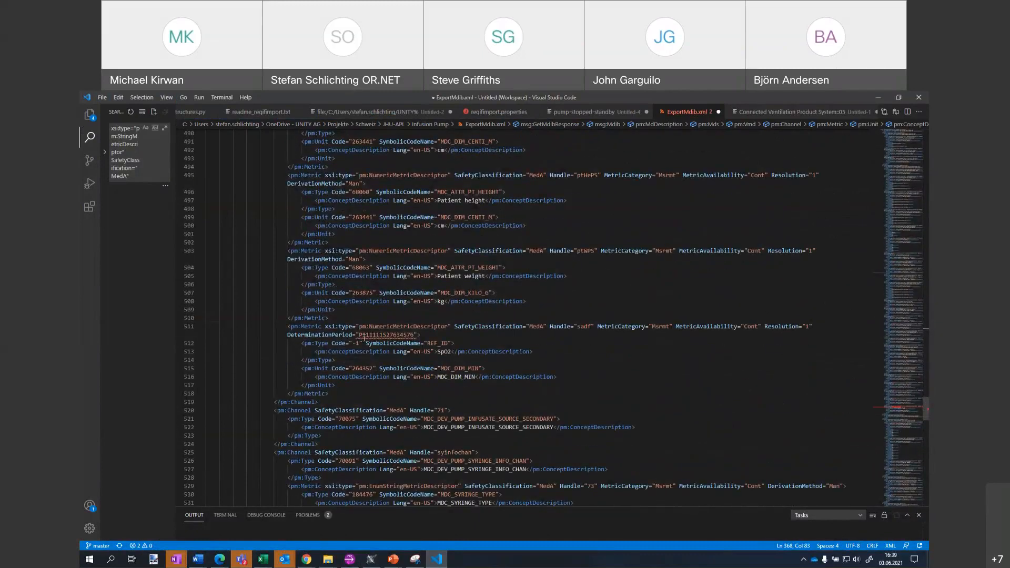
mouse_move(361, 335)
left_click_drag(278, 323, 578, 387)
left_click(664, 355)
left_click(619, 236)
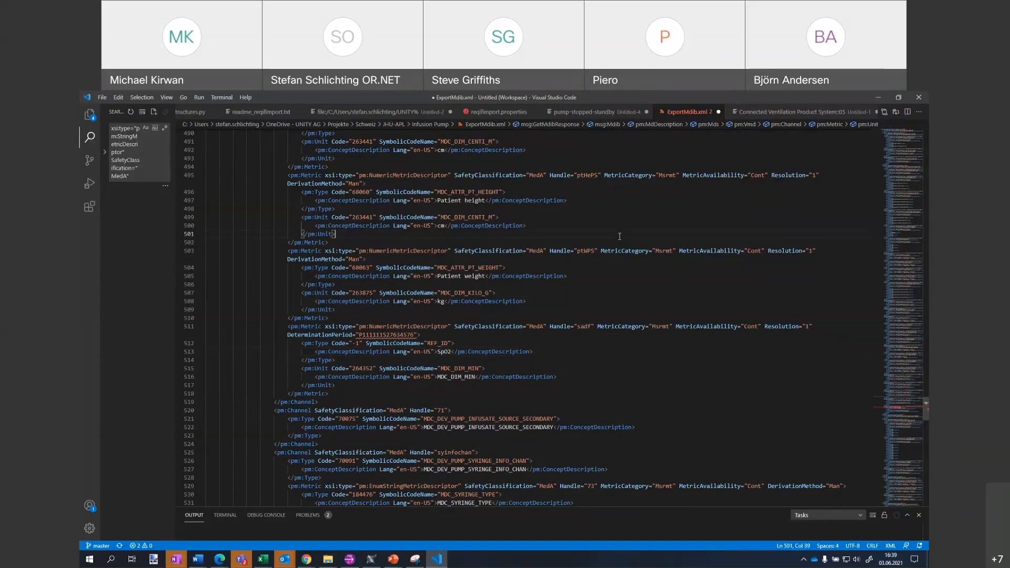
Step: Switch to Cameo Systems Modeler, locate the SpO2 metric in the containment tree and delete it from the model
key("alt+Tab")
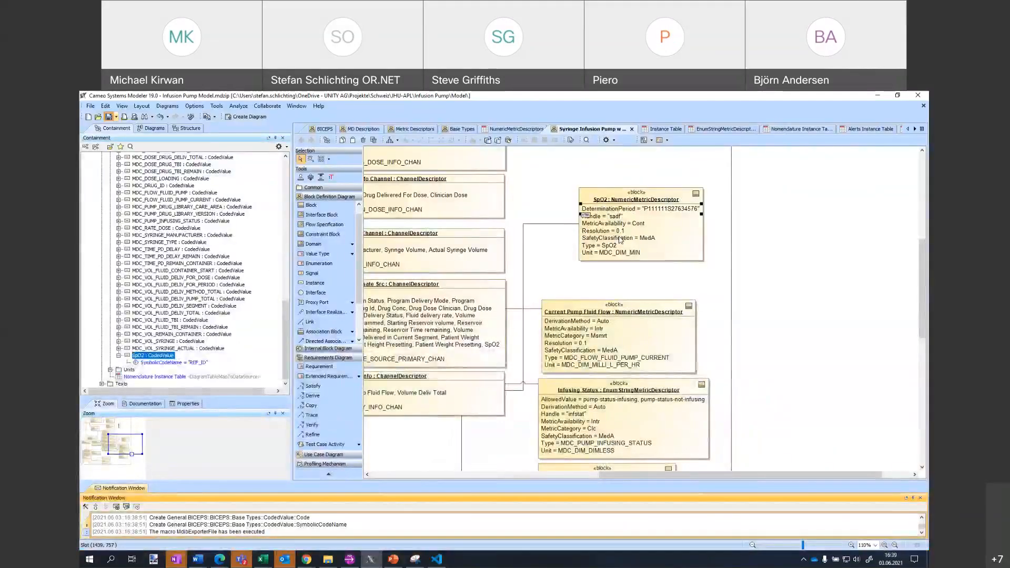
left_click(625, 194)
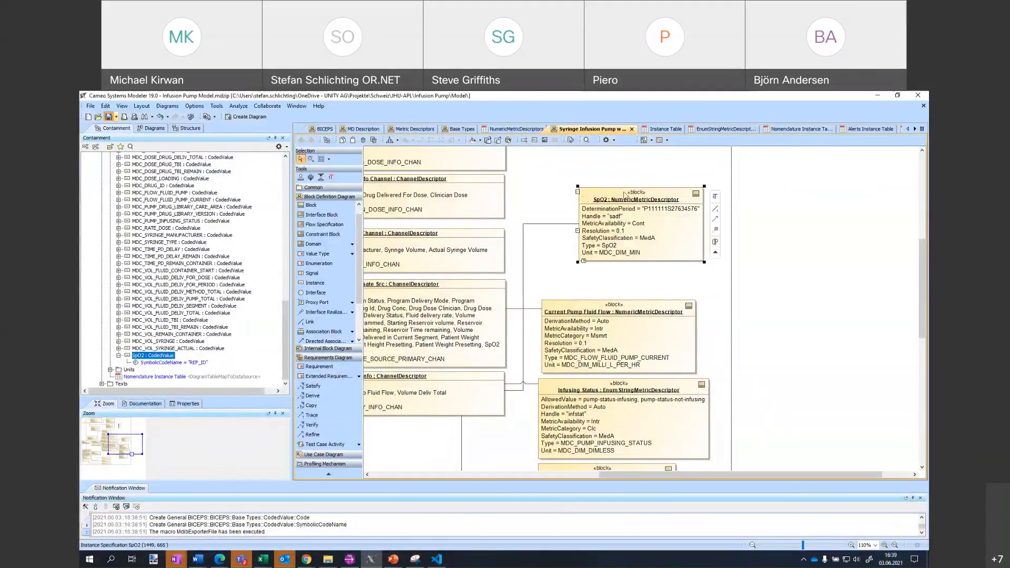
key("alt+b")
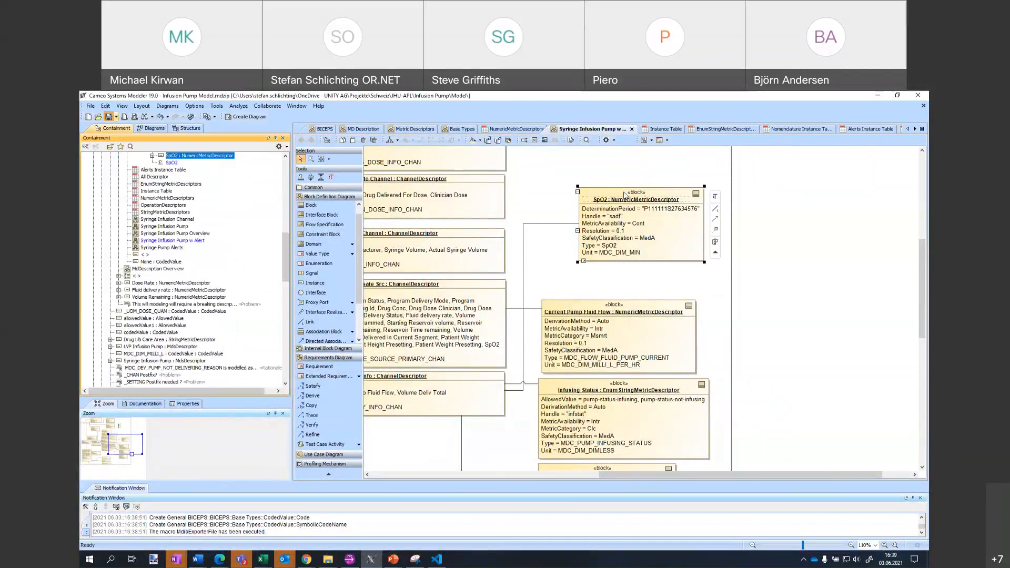
scroll(181, 202, "up", 3)
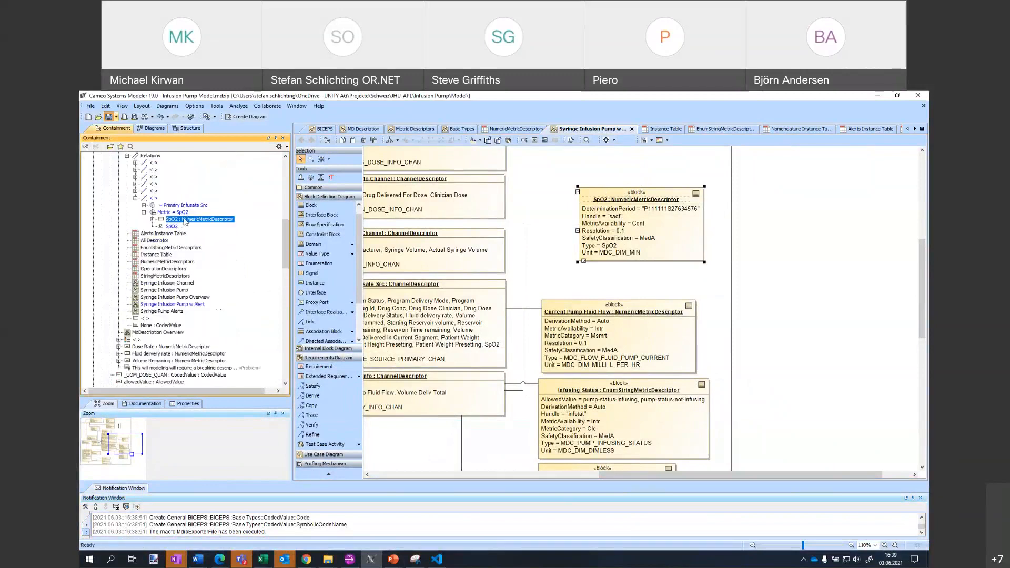
key("Delete")
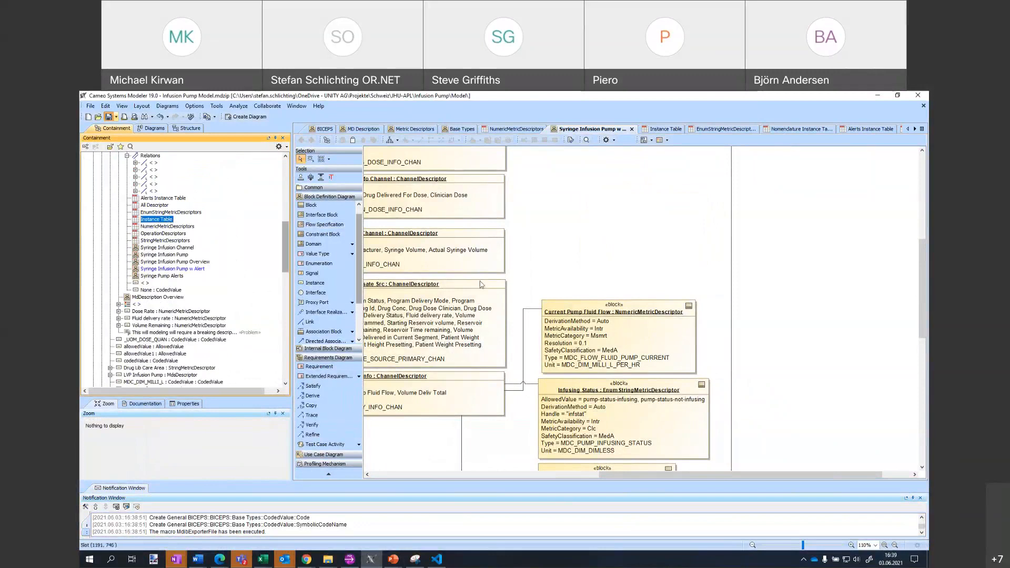
Step: Narrow the containment tree to enlarge the diagram area and bring the channel descriptor blocks fully into view
left_click_drag(289, 298, 226, 318)
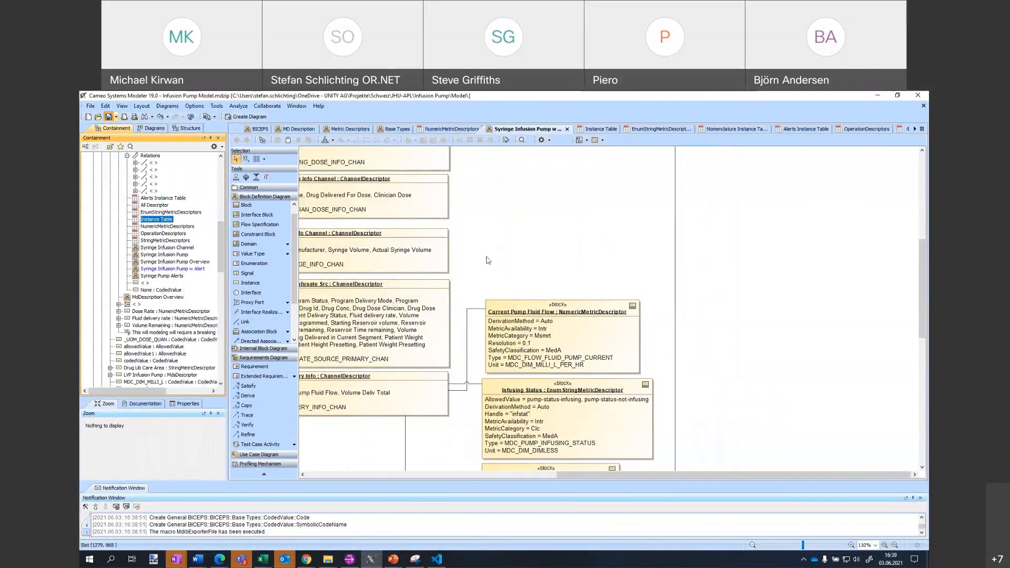
scroll(596, 242, "up", 3)
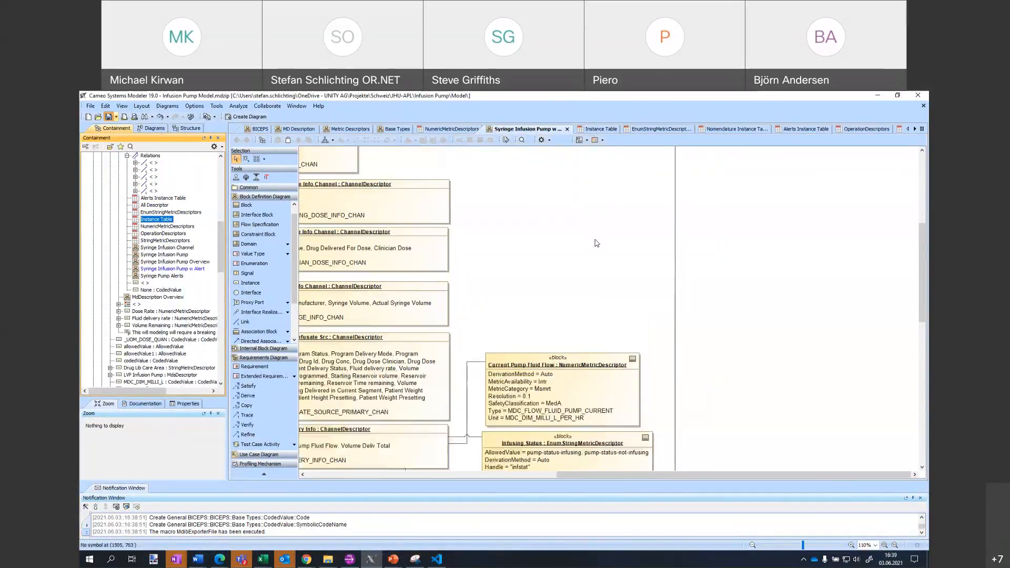
left_click_drag(654, 475, 561, 475)
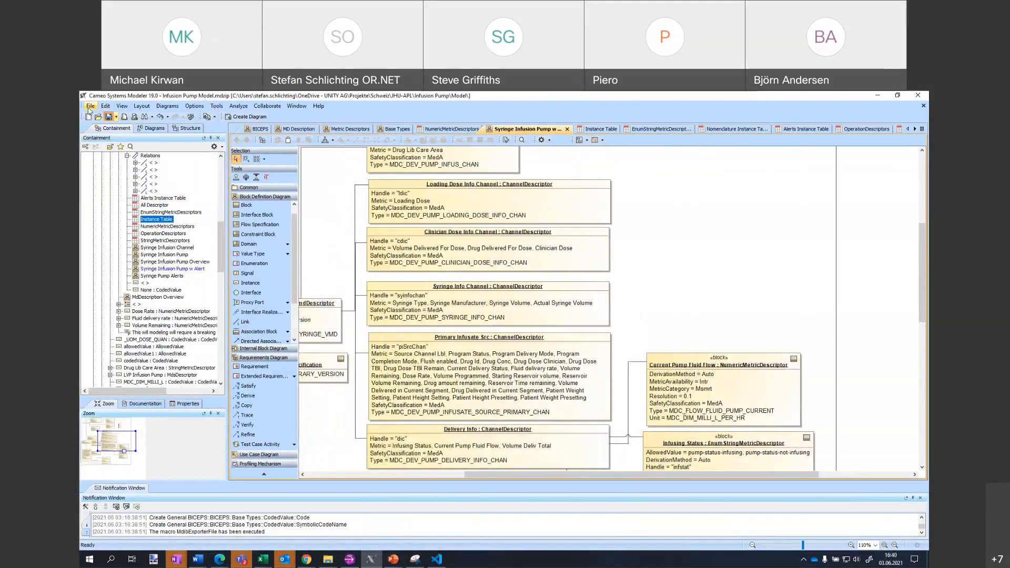
Step: Examine the project's export formats, including Requirements Interchange Format (ReqIF) and Eclipse UML2 XMI, without exporting
left_click(90, 107)
mouse_move(181, 216)
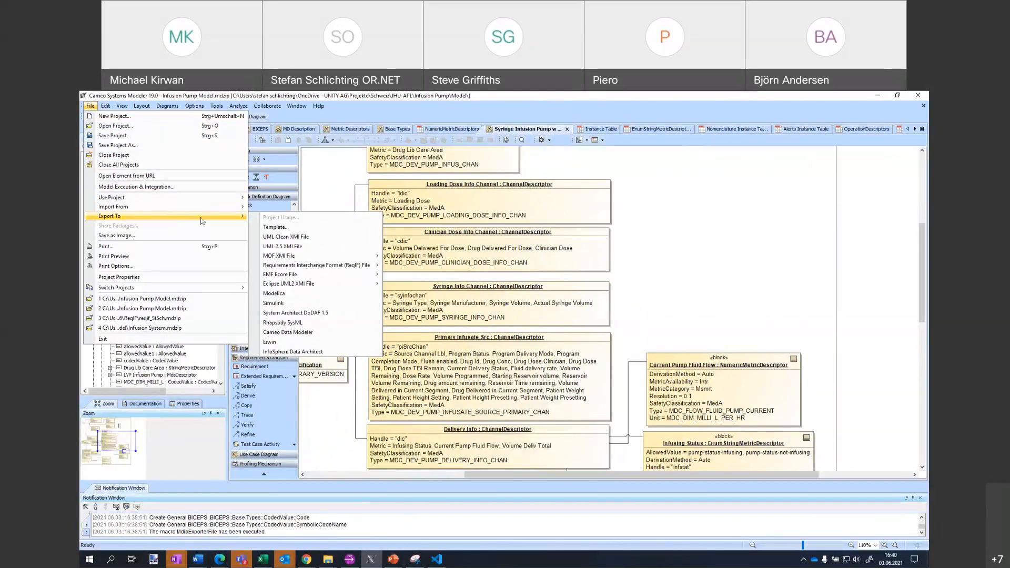
mouse_move(355, 268)
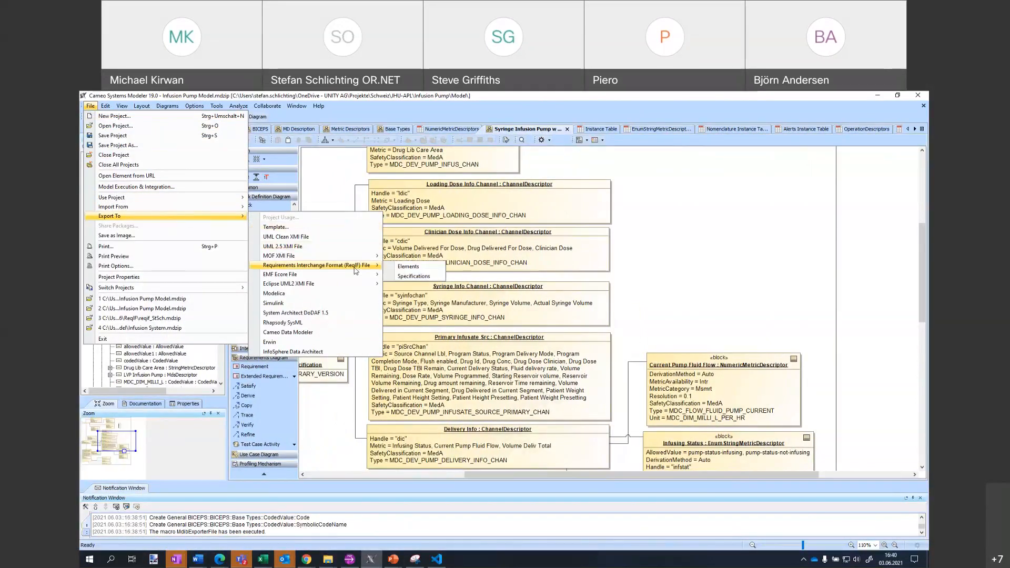
mouse_move(324, 283)
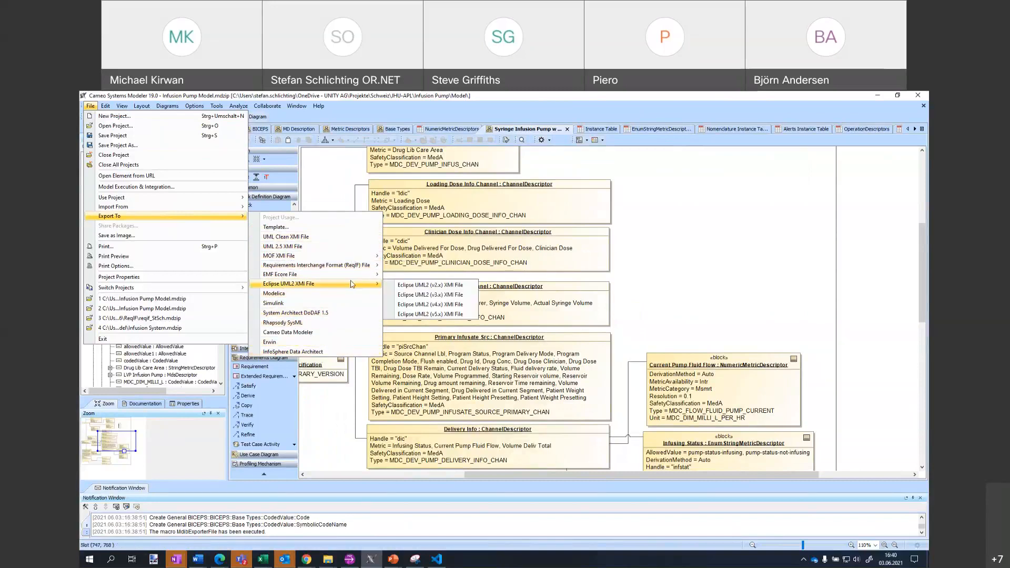
left_click(670, 245)
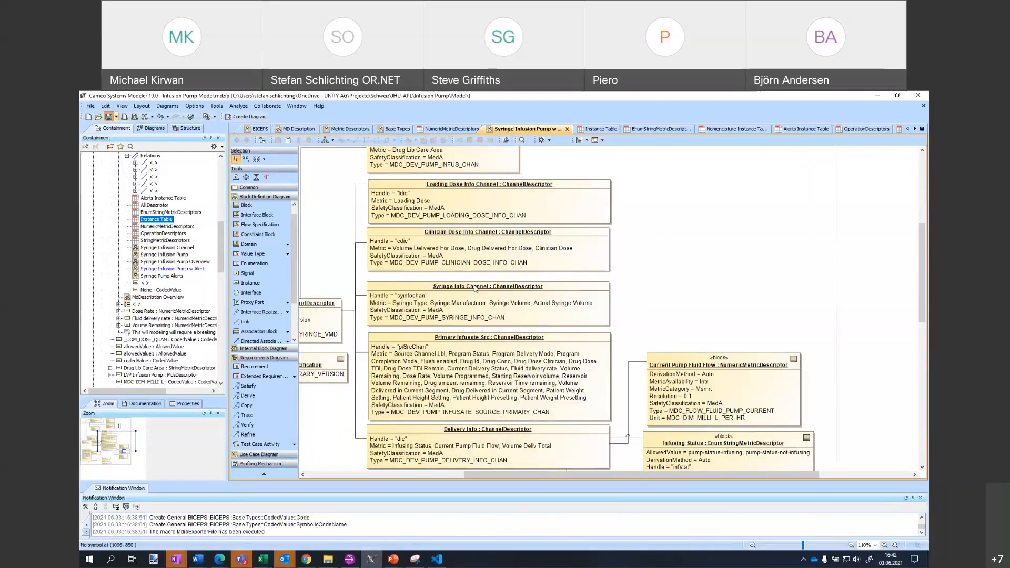
Step: Place a new requirement in the empty diagram area beside the Loading Dose Info Channel block
left_click_drag(221, 235, 210, 169)
left_click(102, 220)
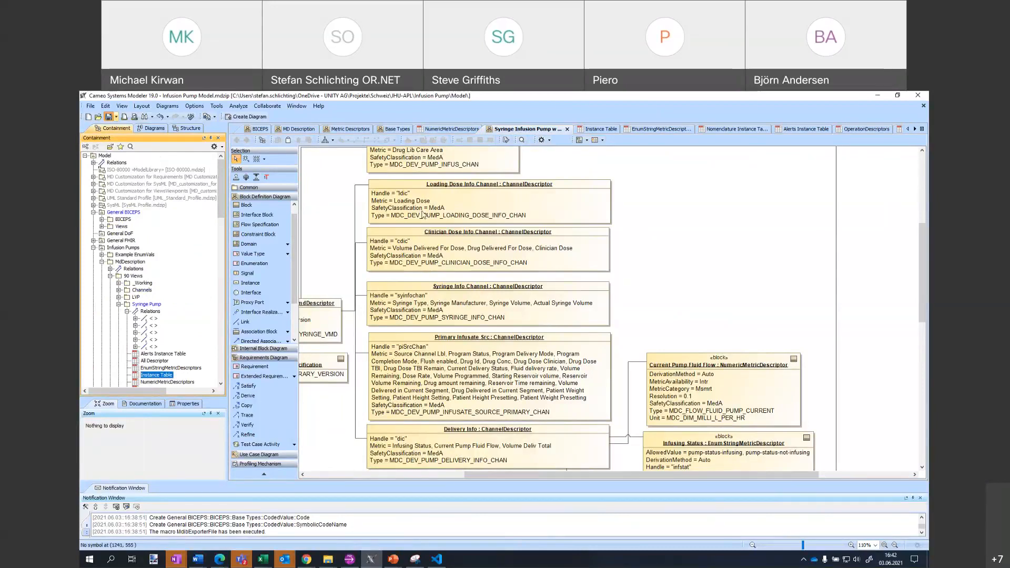
left_click_drag(294, 256, 294, 249)
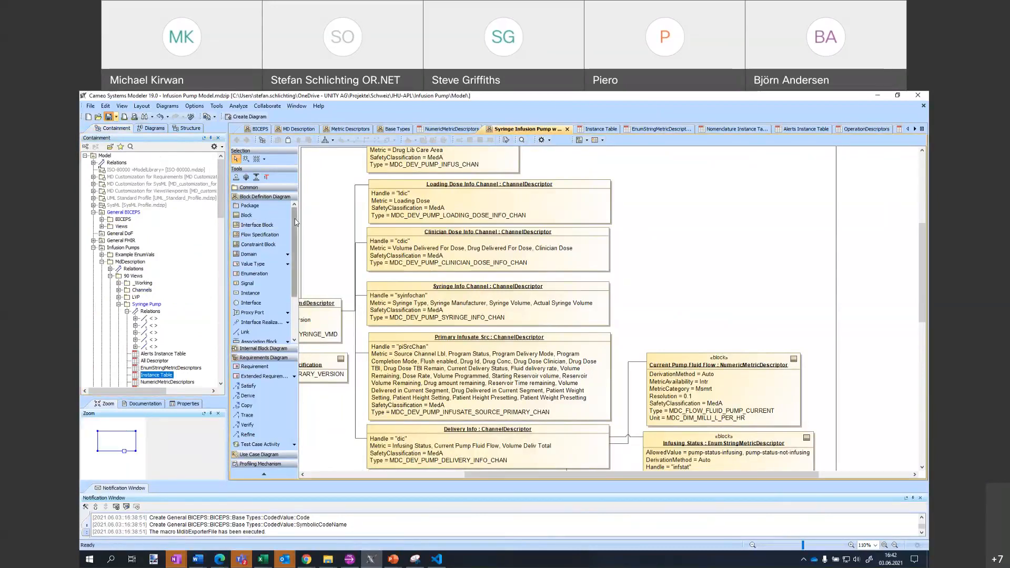
left_click(263, 371)
left_click(685, 200)
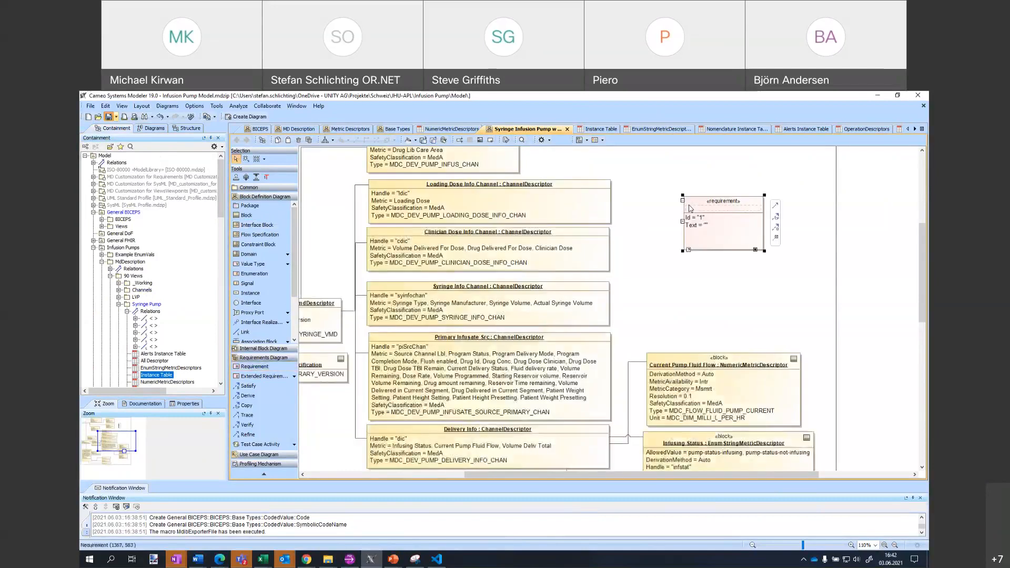
left_click(733, 210)
mouse_move(777, 211)
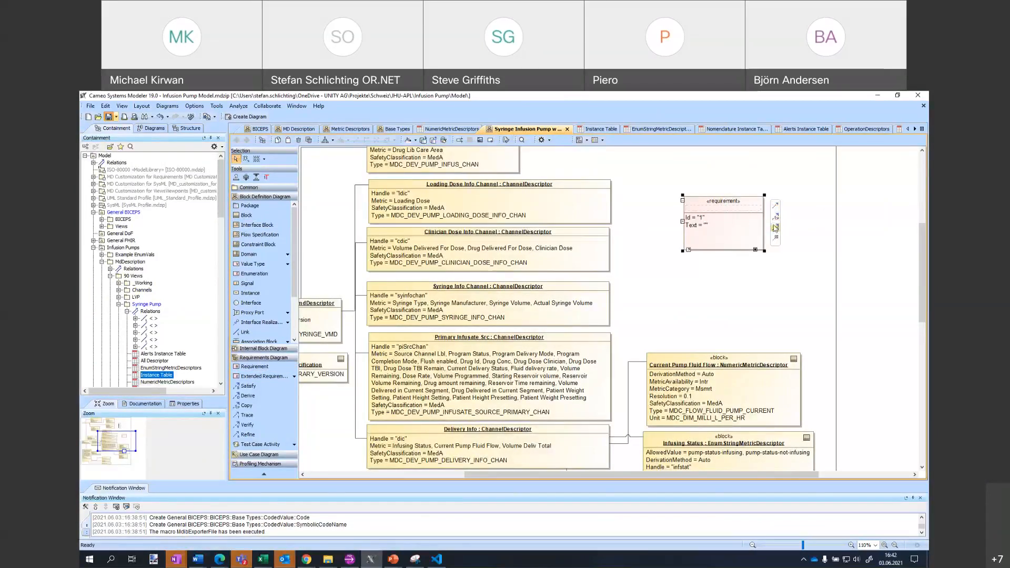
Step: Draw a Refine relationship from the requirement to the Loading Dose Info Channel block
left_click(550, 207)
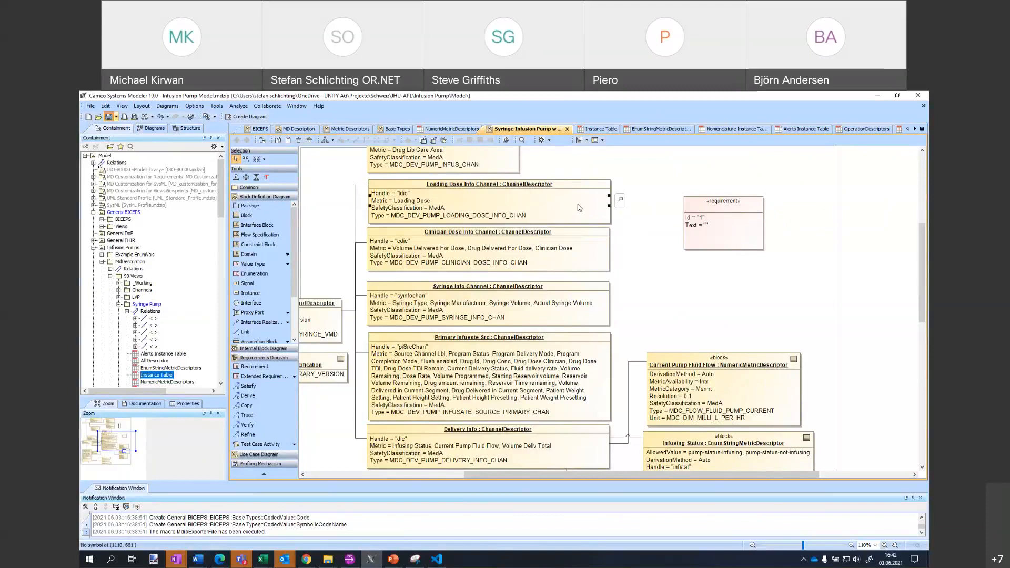
left_click(732, 199)
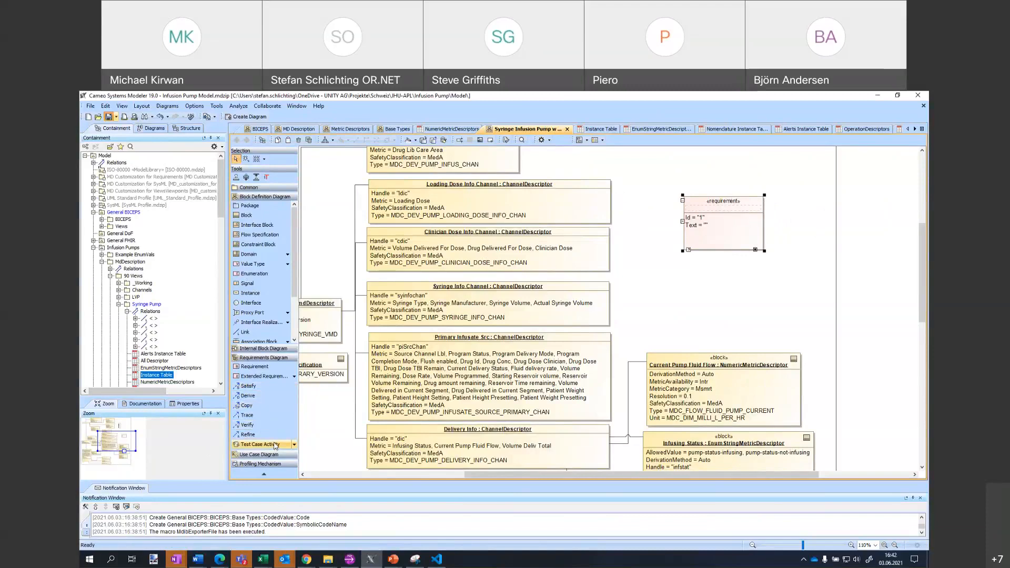
left_click(251, 434)
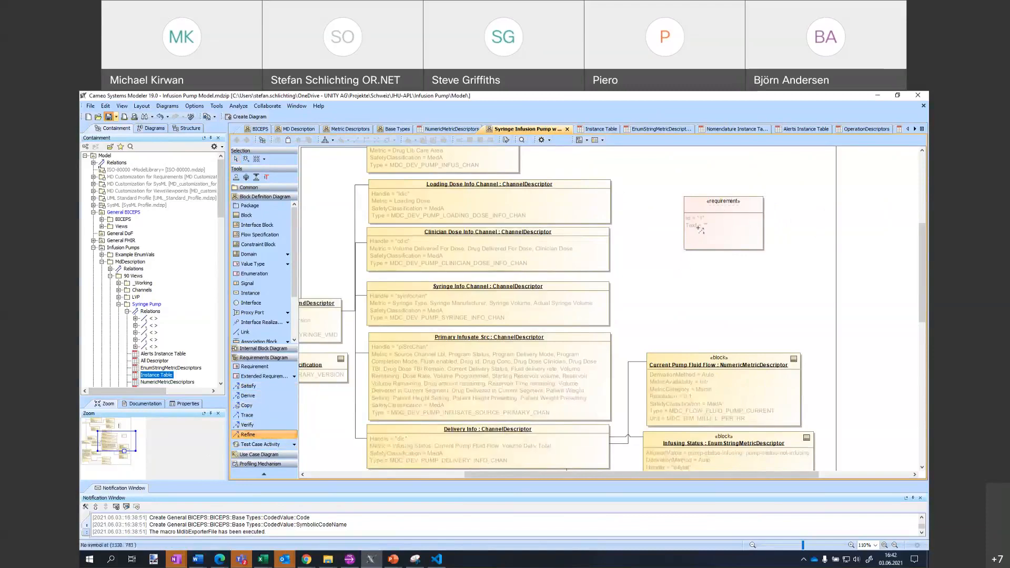
left_click(701, 230)
left_click(603, 206)
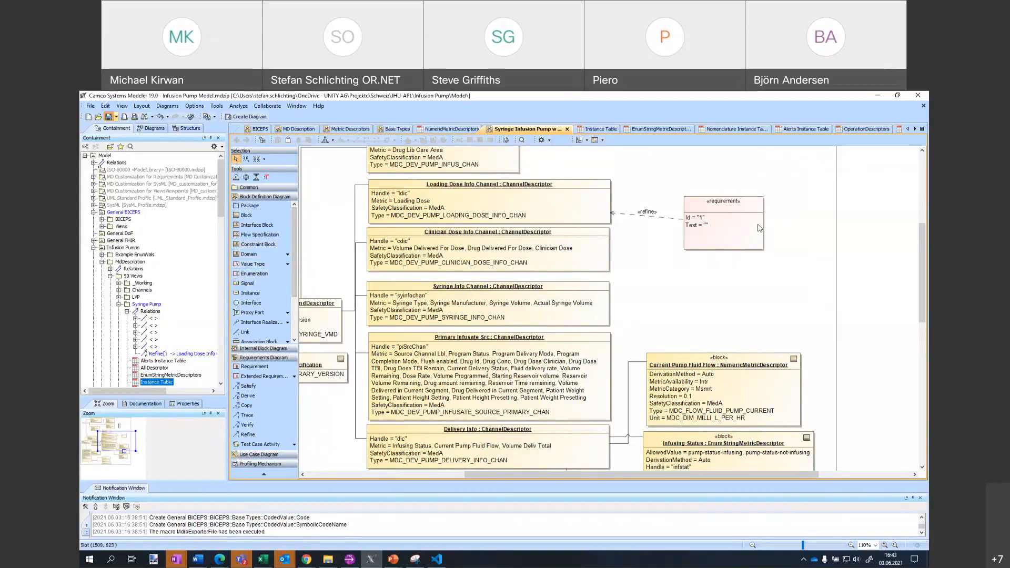
Step: Locate the refining requirement in the containment tree and delete it from the model
left_click(742, 204)
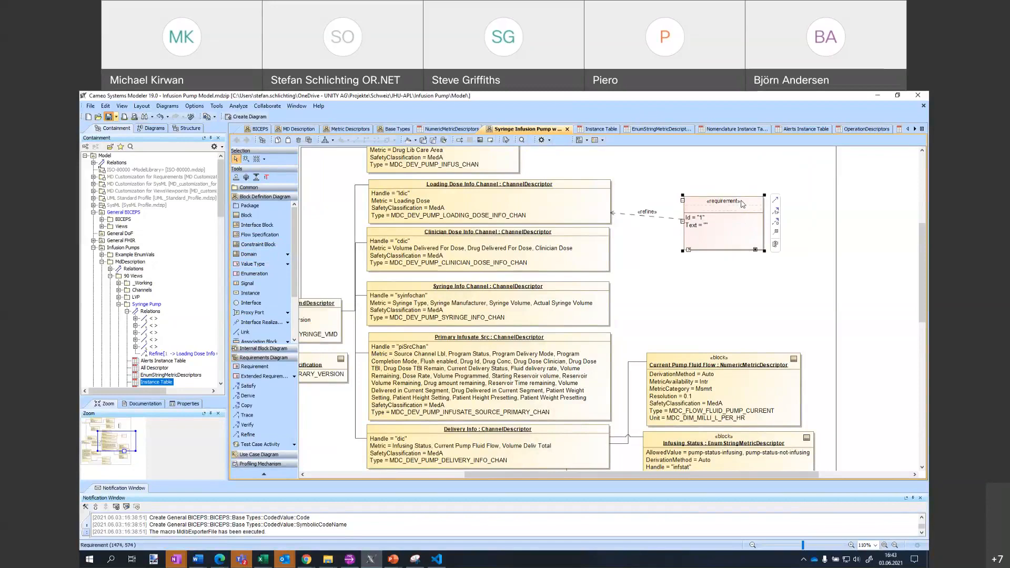
key("alt+b")
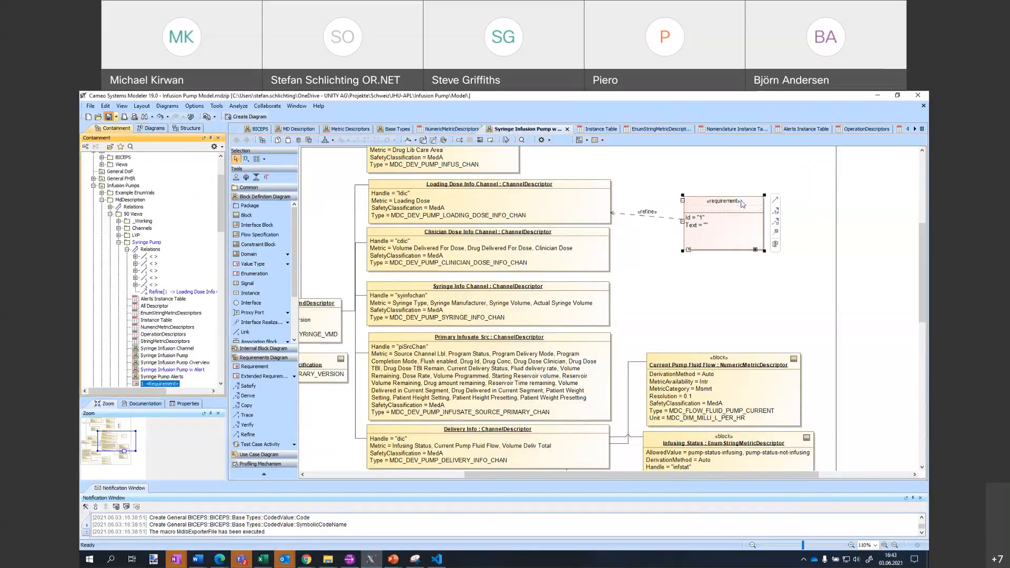
key("Delete")
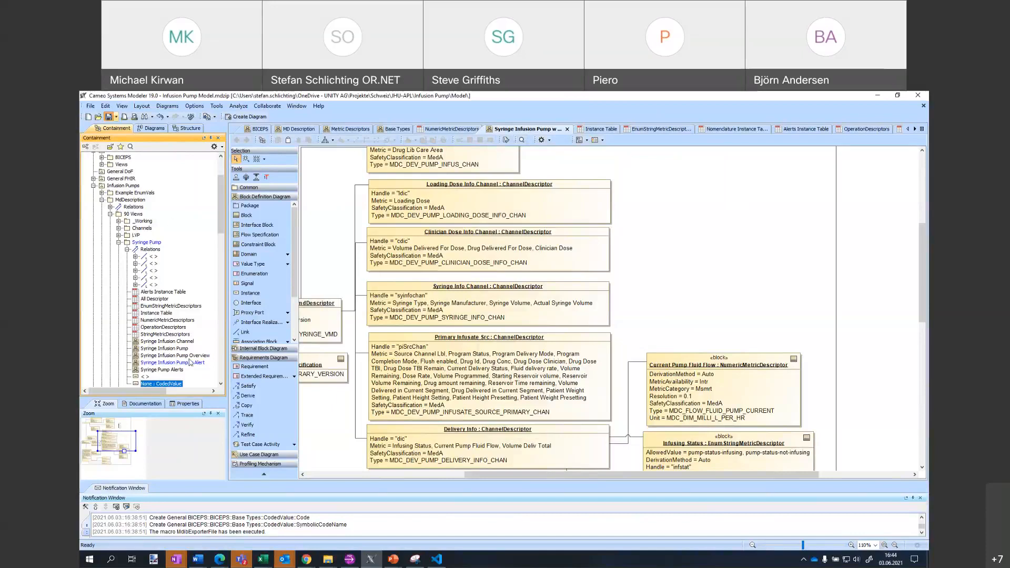
Step: Place a new requirement and a Test Case Activity side by side in the diagram and enlarge the test case
left_click(255, 366)
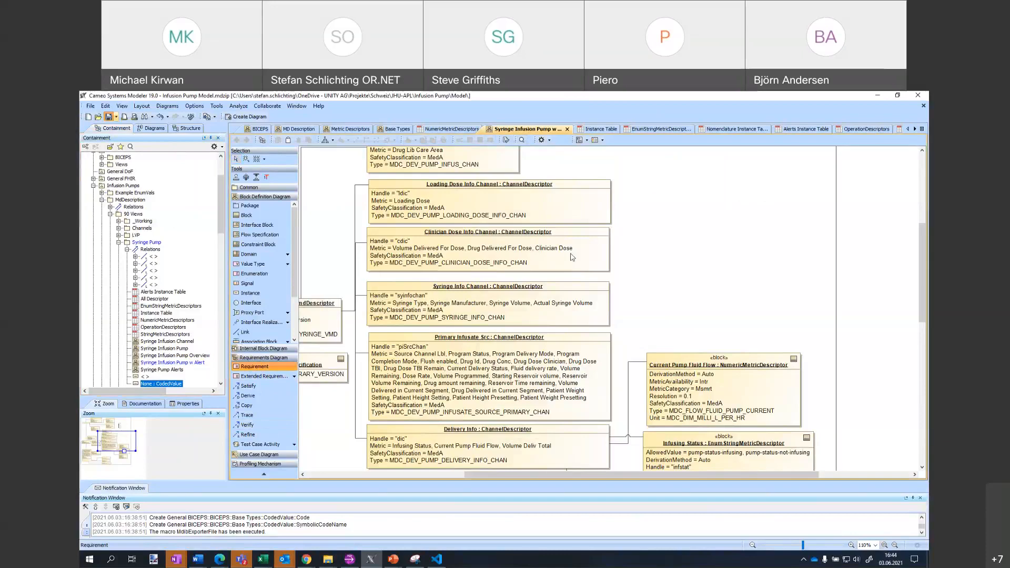
left_click(659, 193)
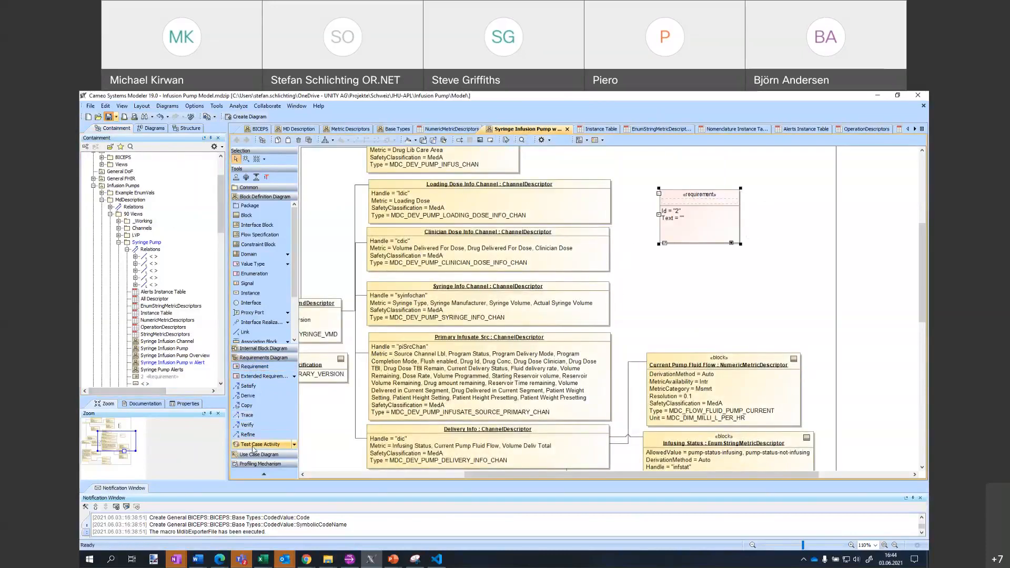
left_click(288, 445)
left_click(803, 195)
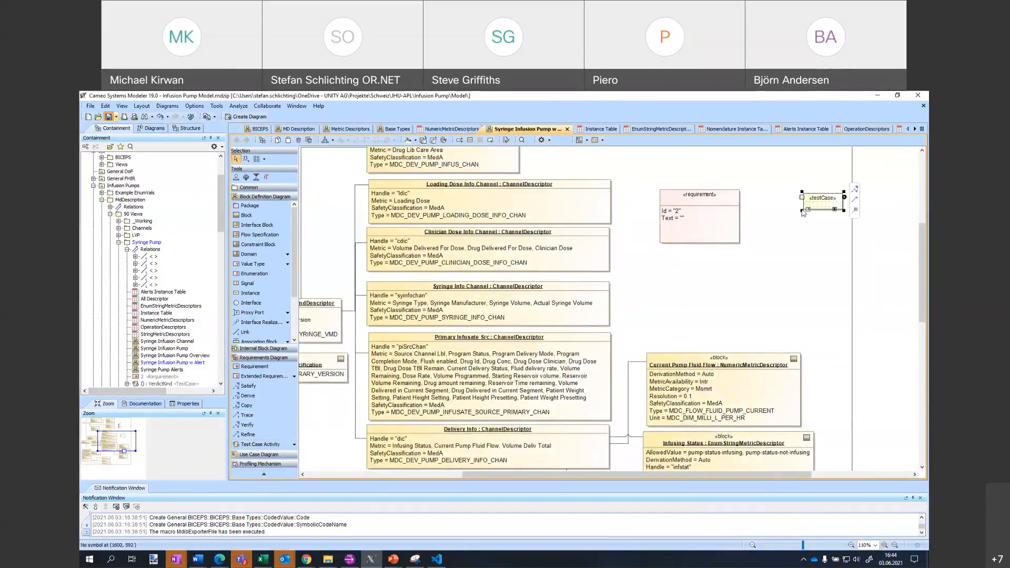
left_click_drag(801, 210, 778, 246)
Step: Move the requirement closer to the channel blocks and link the test case to it with a Verify relationship
left_click_drag(730, 200, 702, 192)
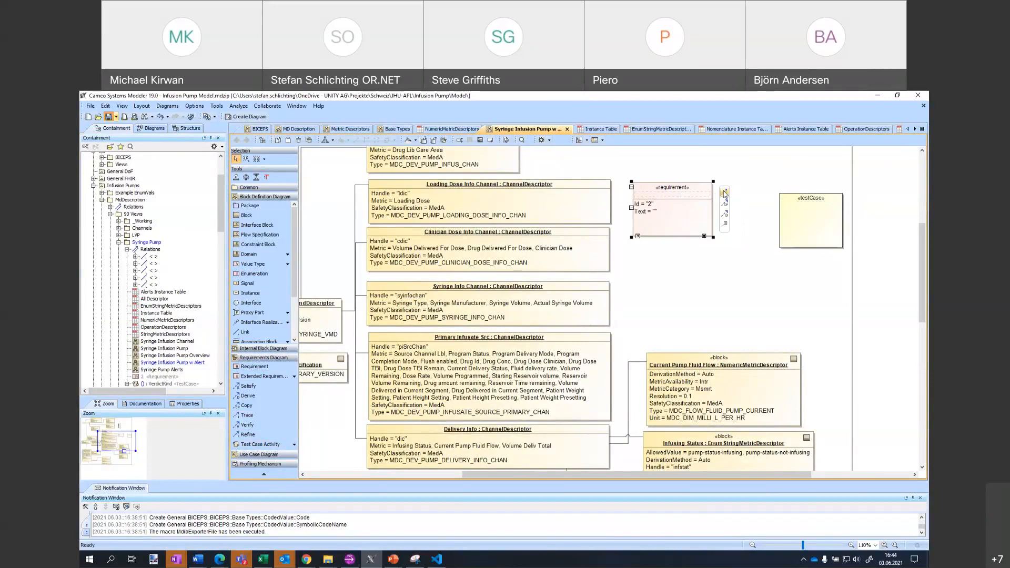
left_click(794, 210)
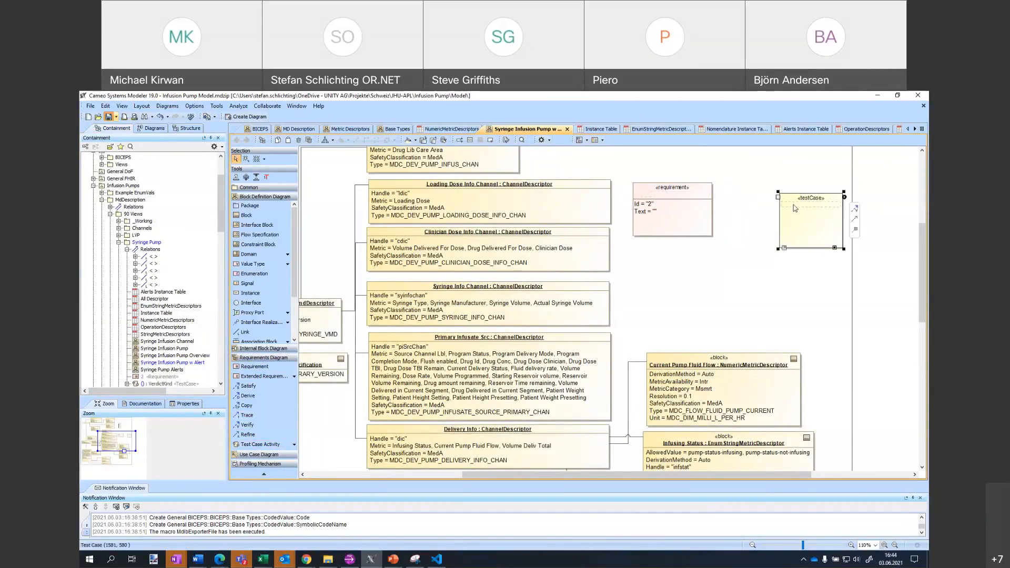
left_click_drag(855, 209, 704, 213)
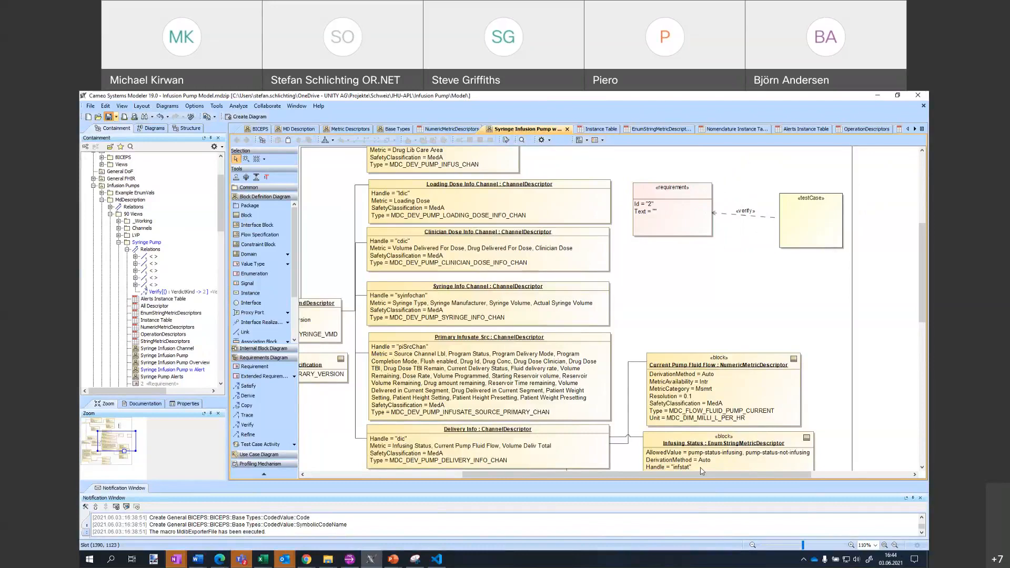
Step: Remove the test case and the requirement from the diagram
left_click(833, 234)
key("Delete")
left_click(707, 196)
key("Delete")
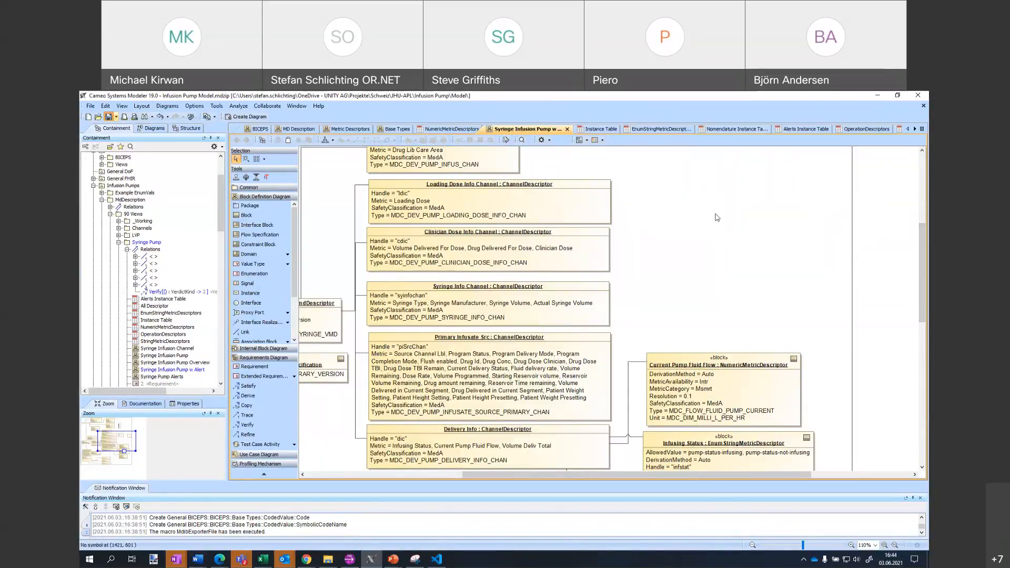